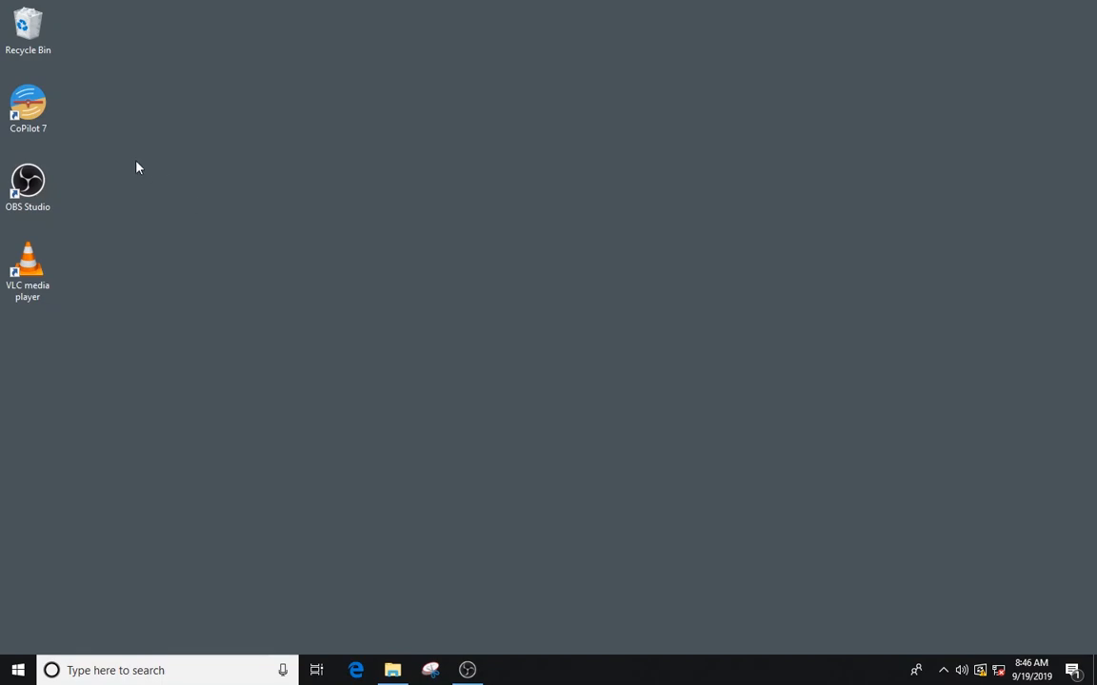
# Step: Launch CoPilot, create a new project containing all detected hardware, and maximize its window
pyautogui.doubleClick(36, 108)
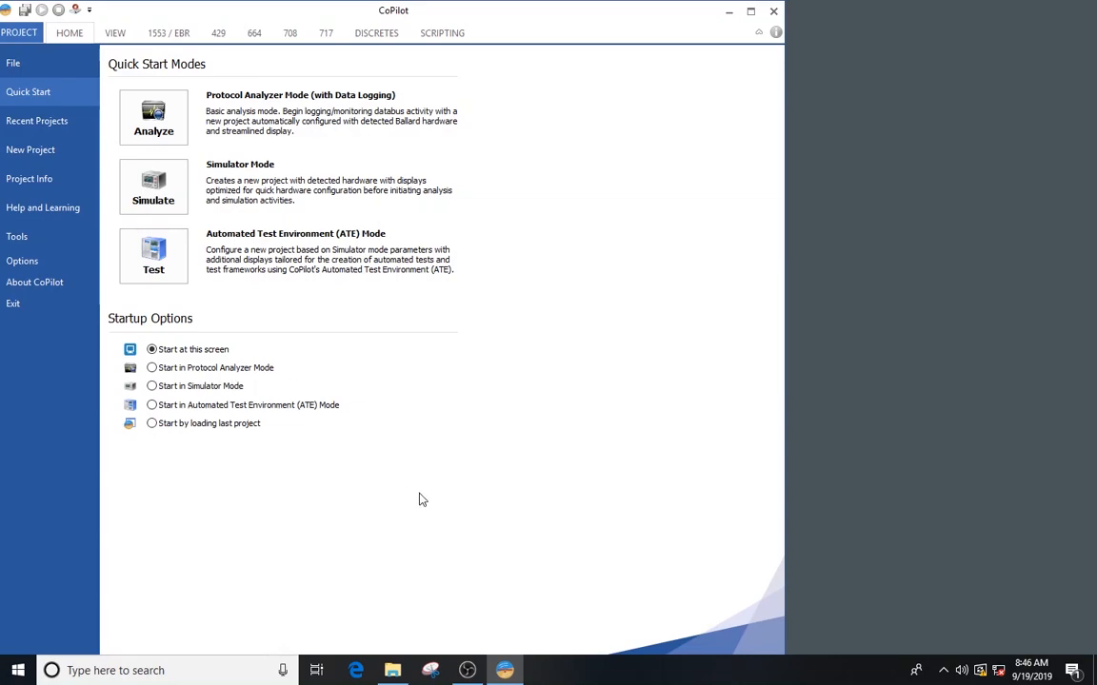
pyautogui.click(34, 157)
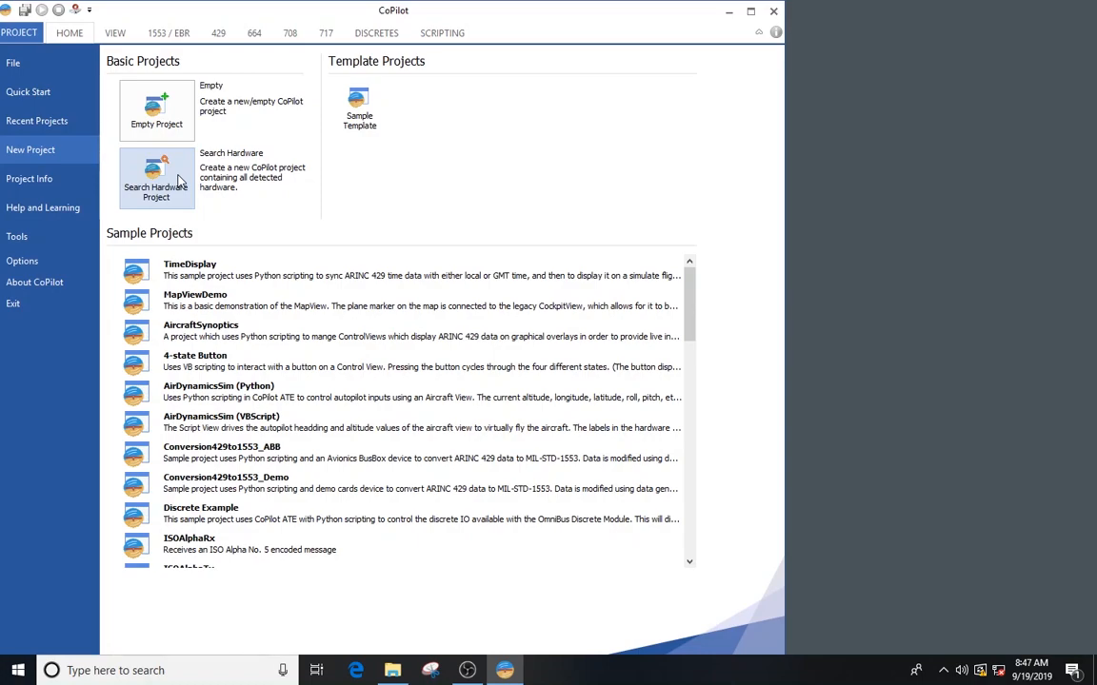
pyautogui.click(178, 181)
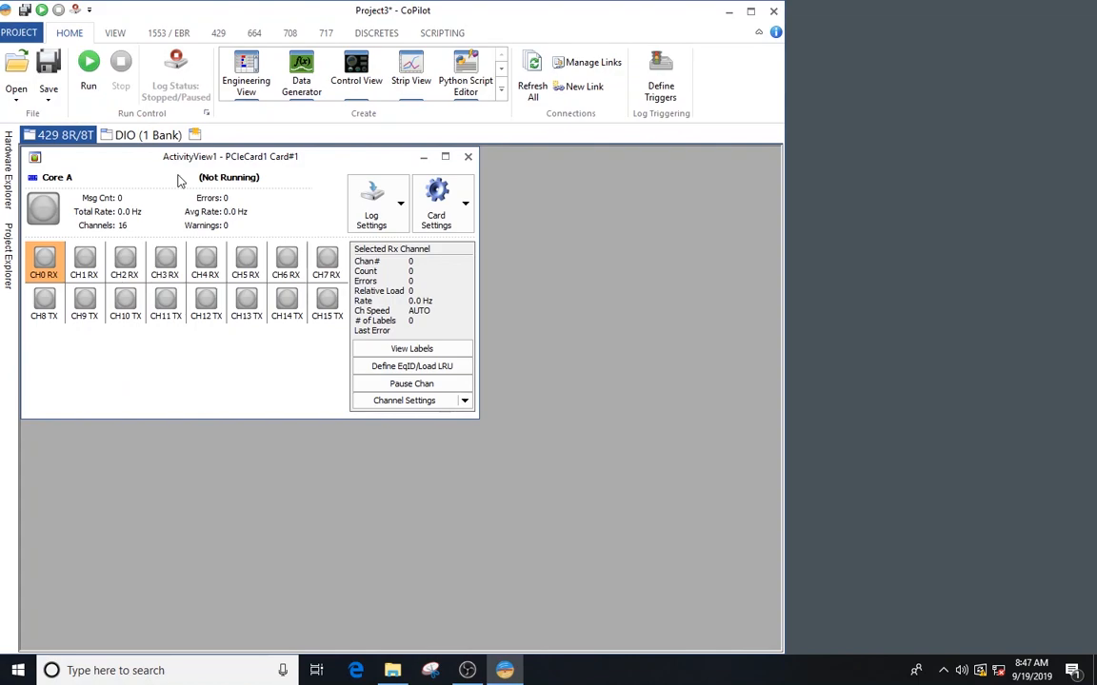
pyautogui.click(750, 13)
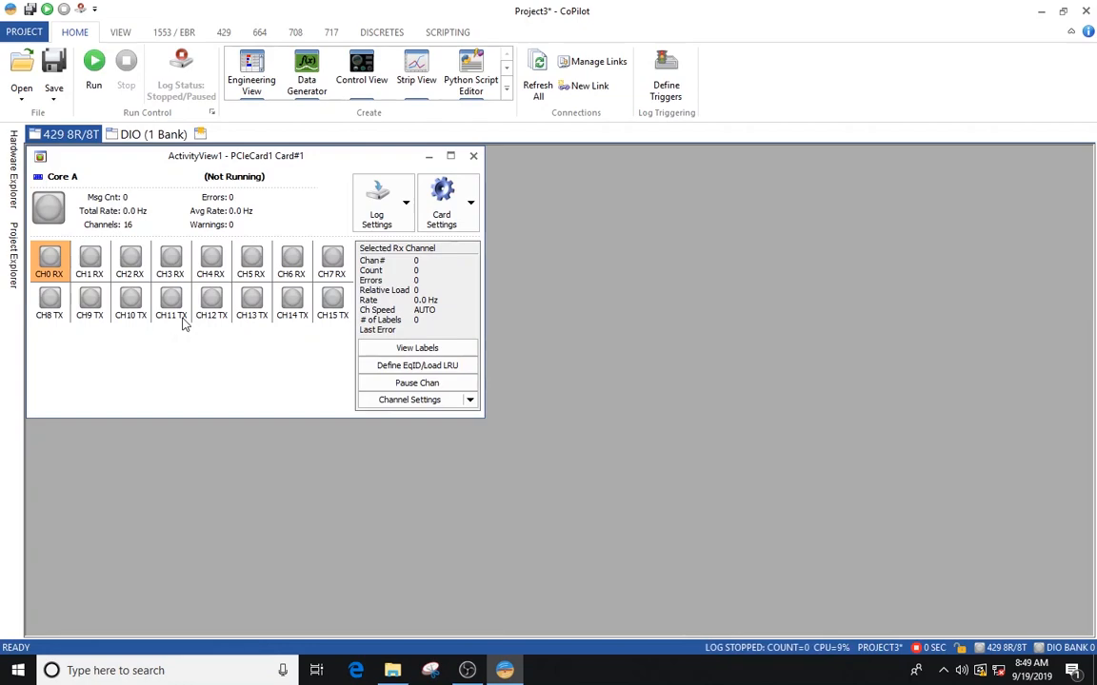
# Step: Close the ActivityView of PCIeCard1 and show the Hardware Explorer with its object column wide enough for full channel names
pyautogui.moveTo(4, 188)
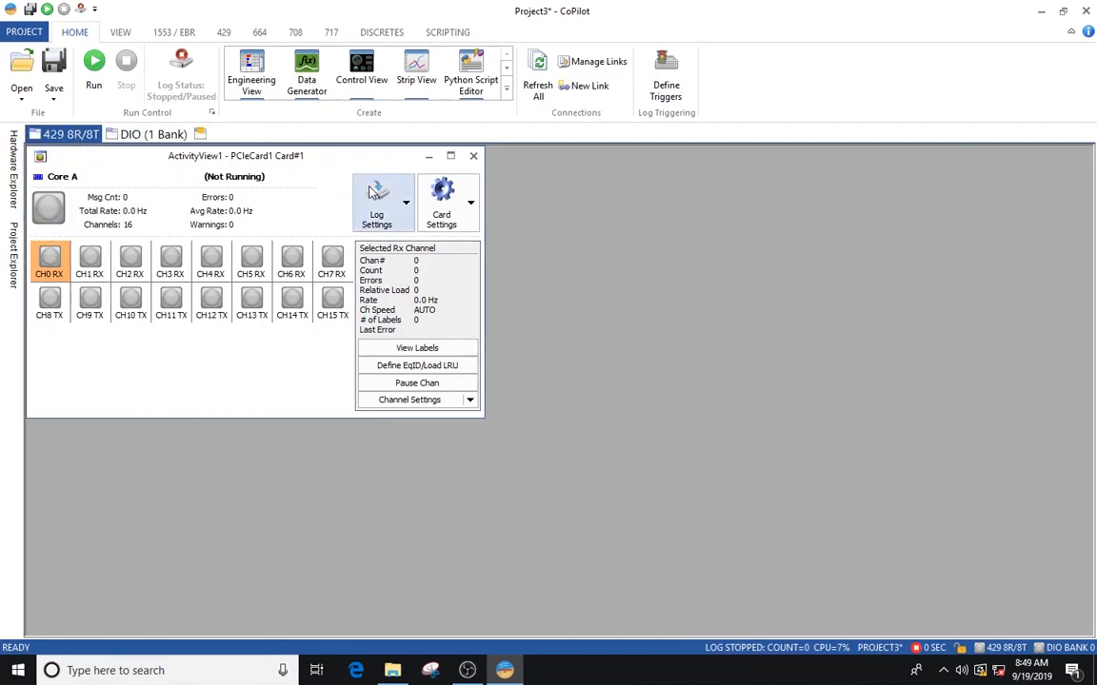
pyautogui.click(474, 157)
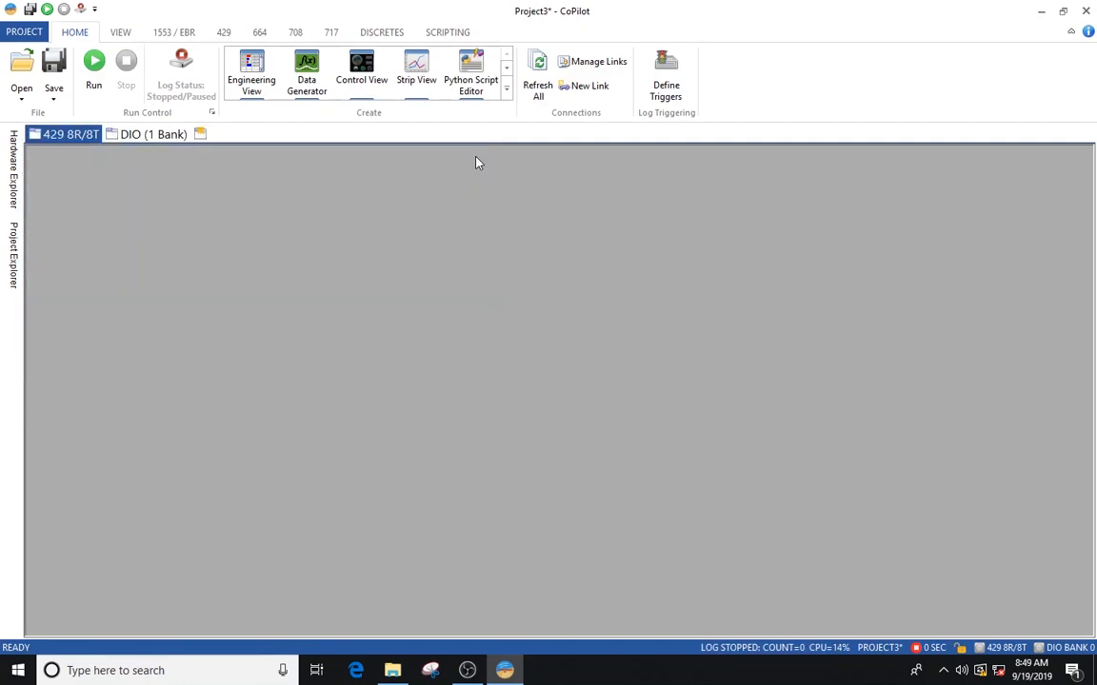
pyautogui.click(14, 169)
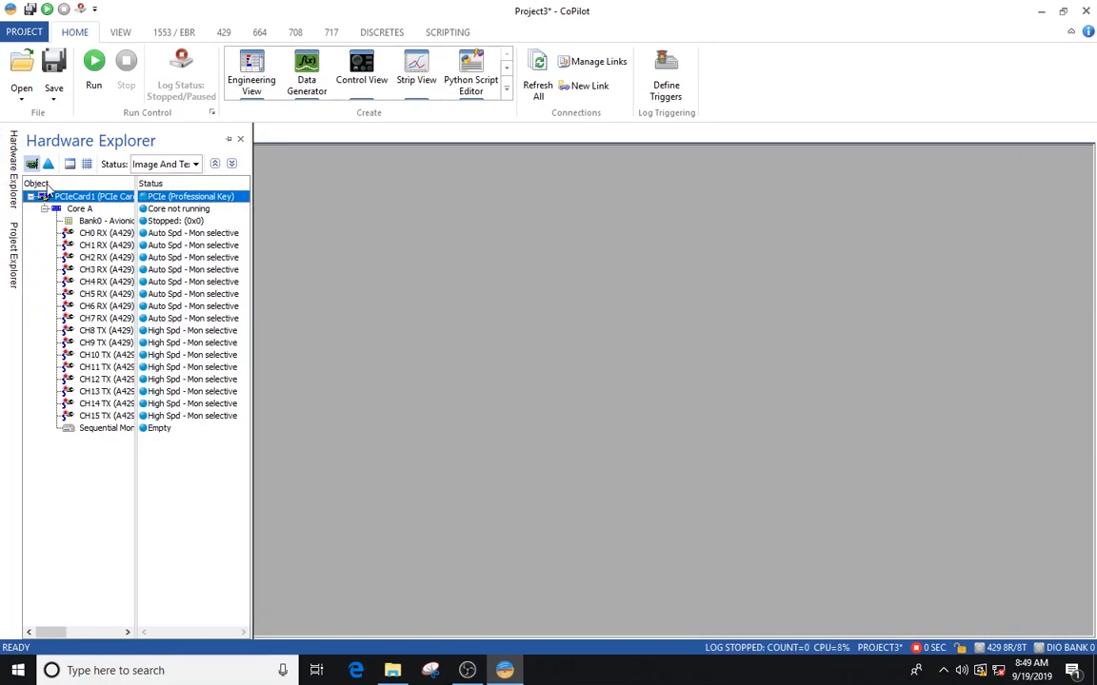
pyautogui.moveTo(48, 196); pyautogui.dragTo(199, 242)
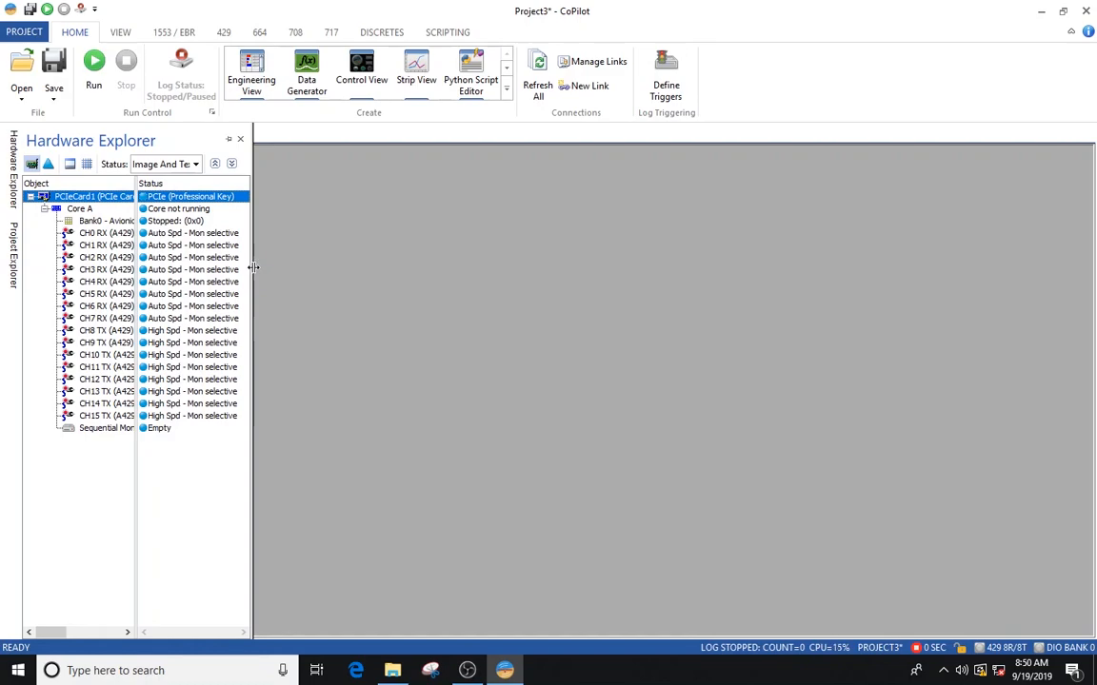
pyautogui.moveTo(253, 267); pyautogui.dragTo(326, 268)
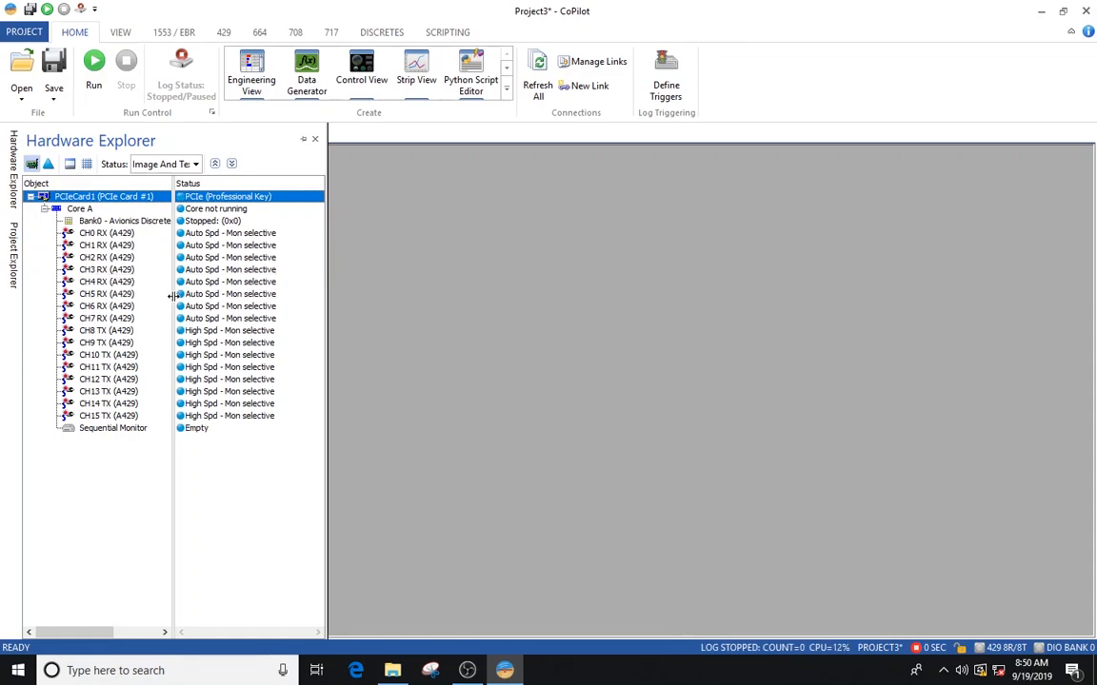
pyautogui.moveTo(172, 296); pyautogui.dragTo(307, 361)
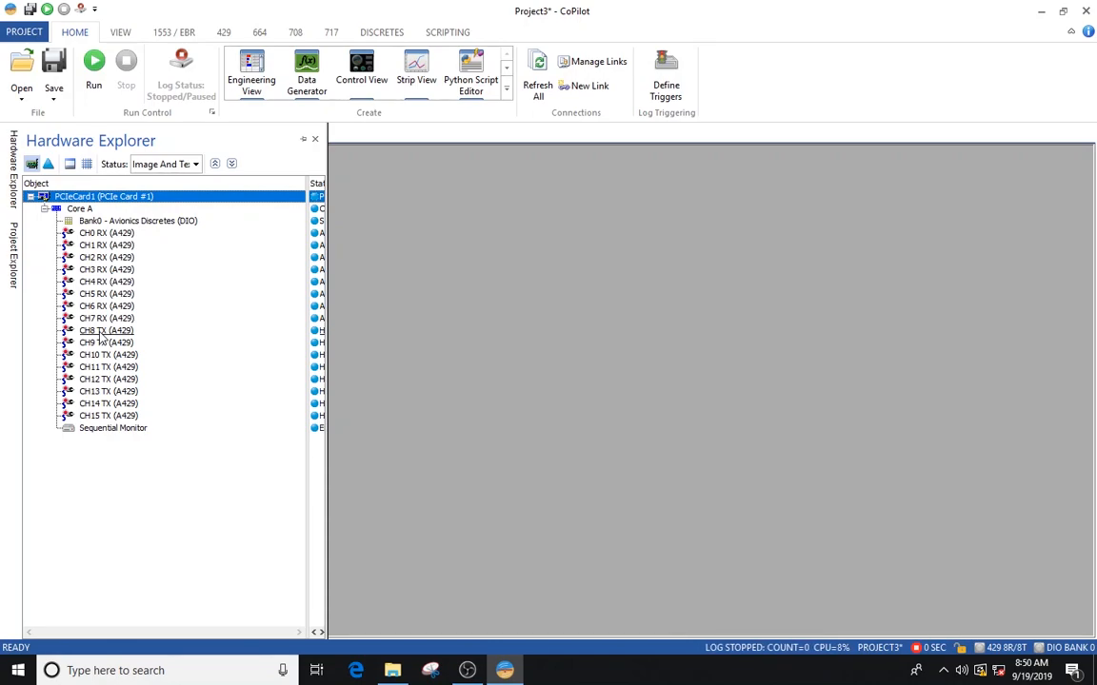
# Step: Set the equipment ID of channel CH8 TX to 005, Attitude and Heading Ref. System (705)
pyautogui.rightClick(101, 337)
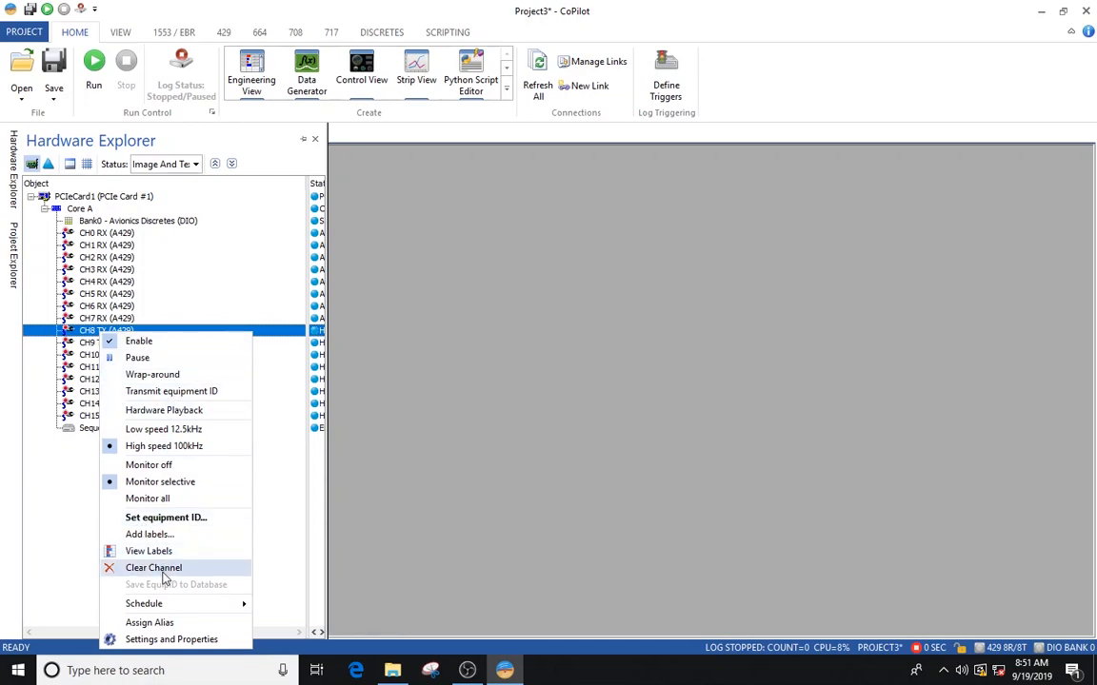
pyautogui.click(175, 522)
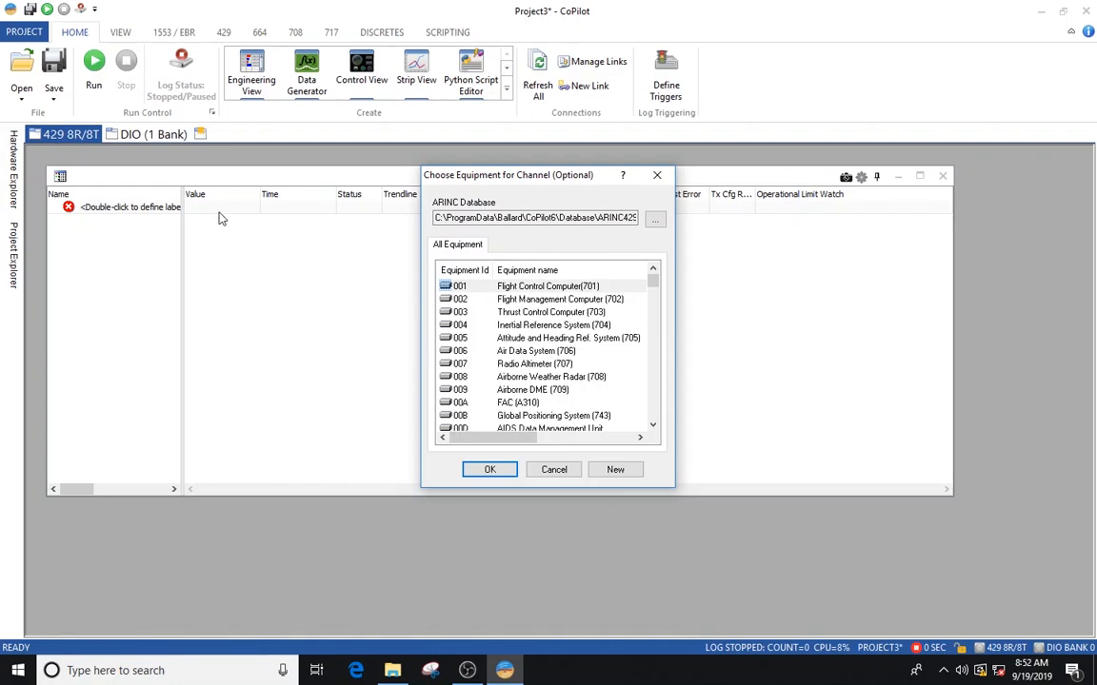
pyautogui.click(11, 164)
pyautogui.click(445, 341)
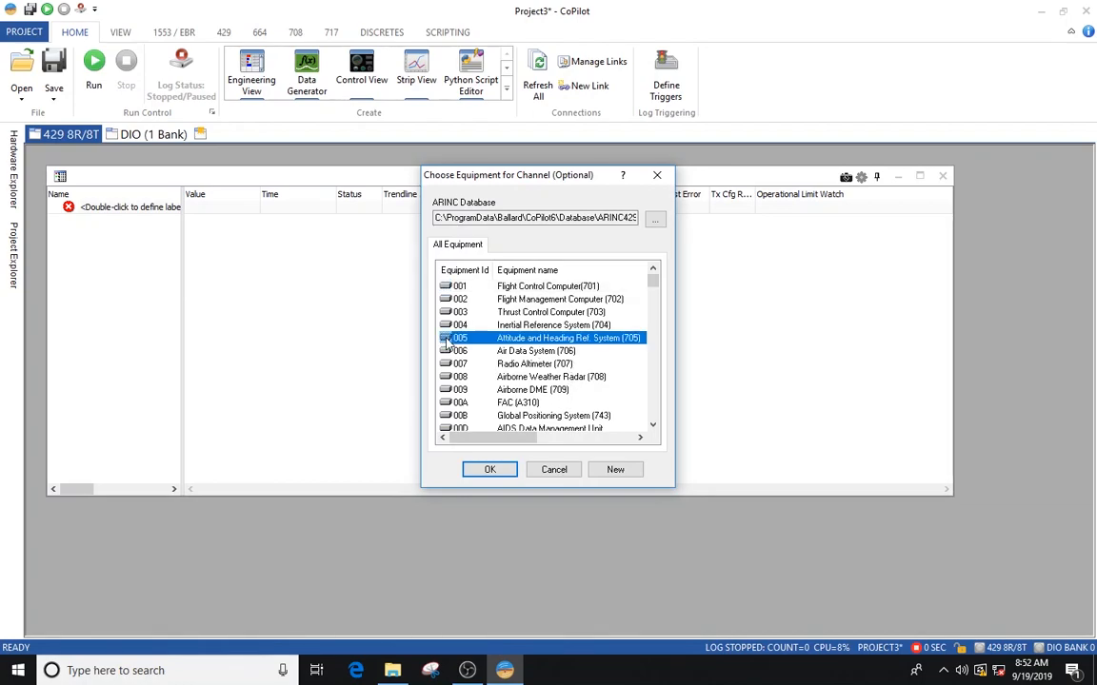
pyautogui.click(489, 469)
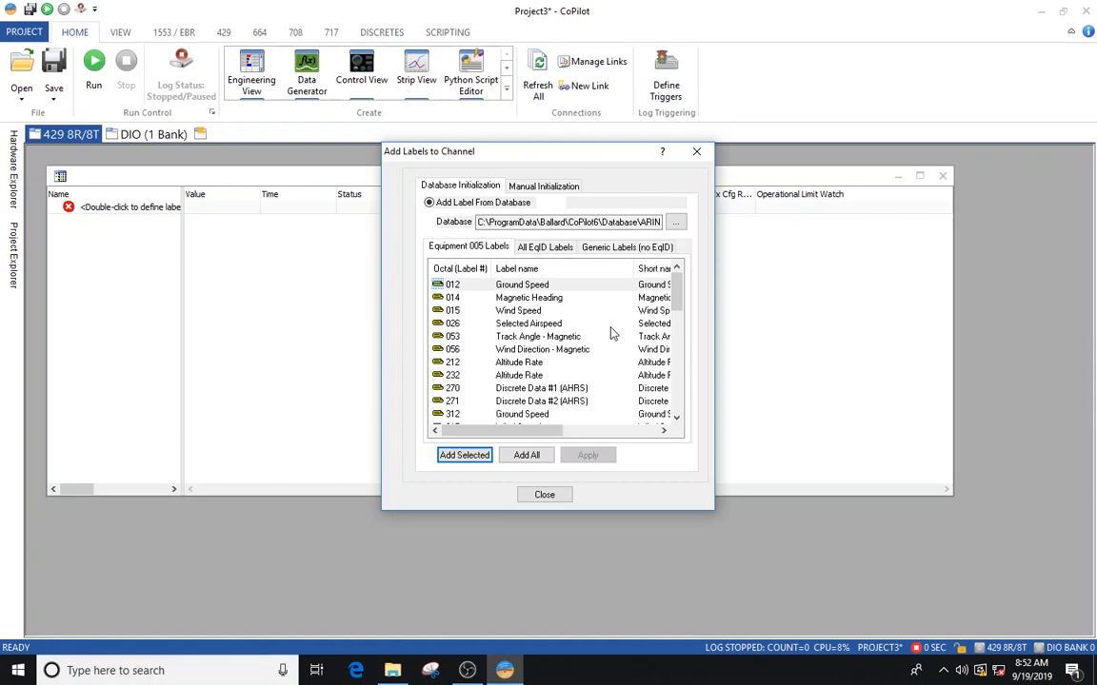
# Step: Add the labels Magnetic Heading (014), Pitch Angle (324) and Roll Angle (325) from the database to channel CH8 TX
pyautogui.click(533, 299)
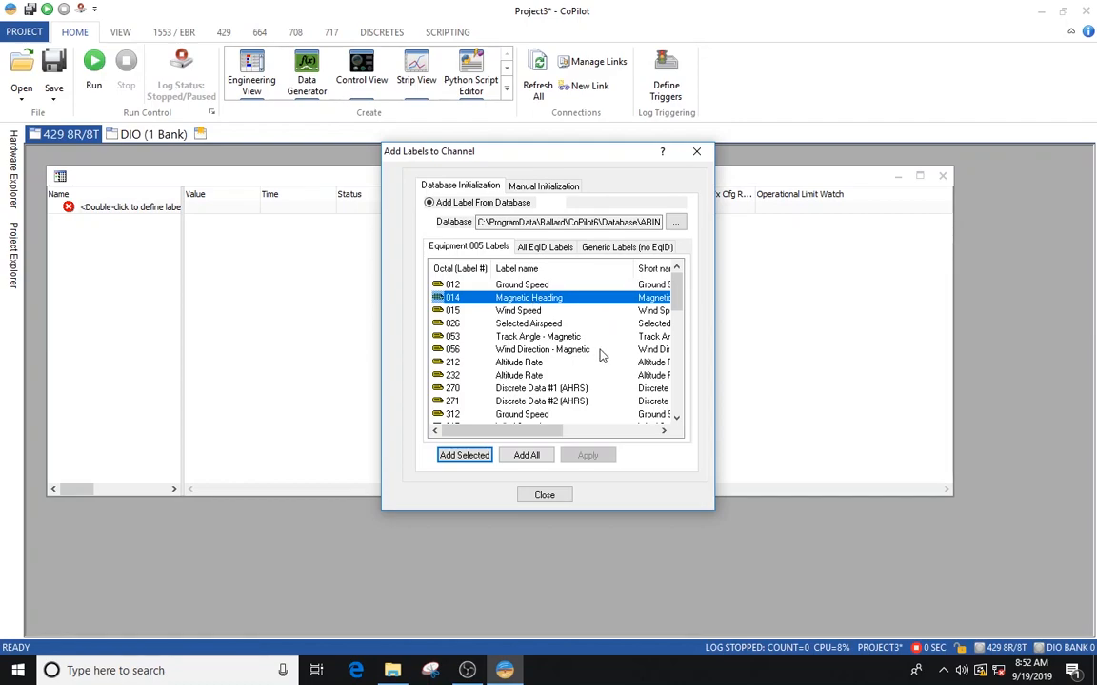
pyautogui.click(677, 423)
pyautogui.click(677, 424)
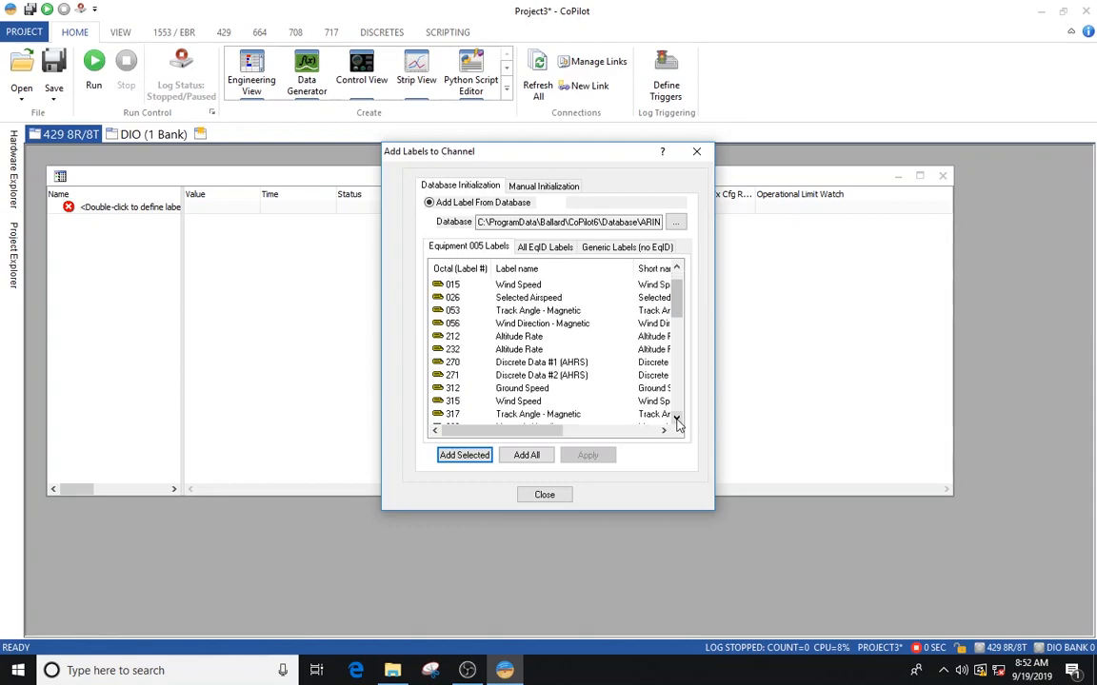
pyautogui.click(676, 423)
pyautogui.click(677, 423)
pyautogui.click(677, 423)
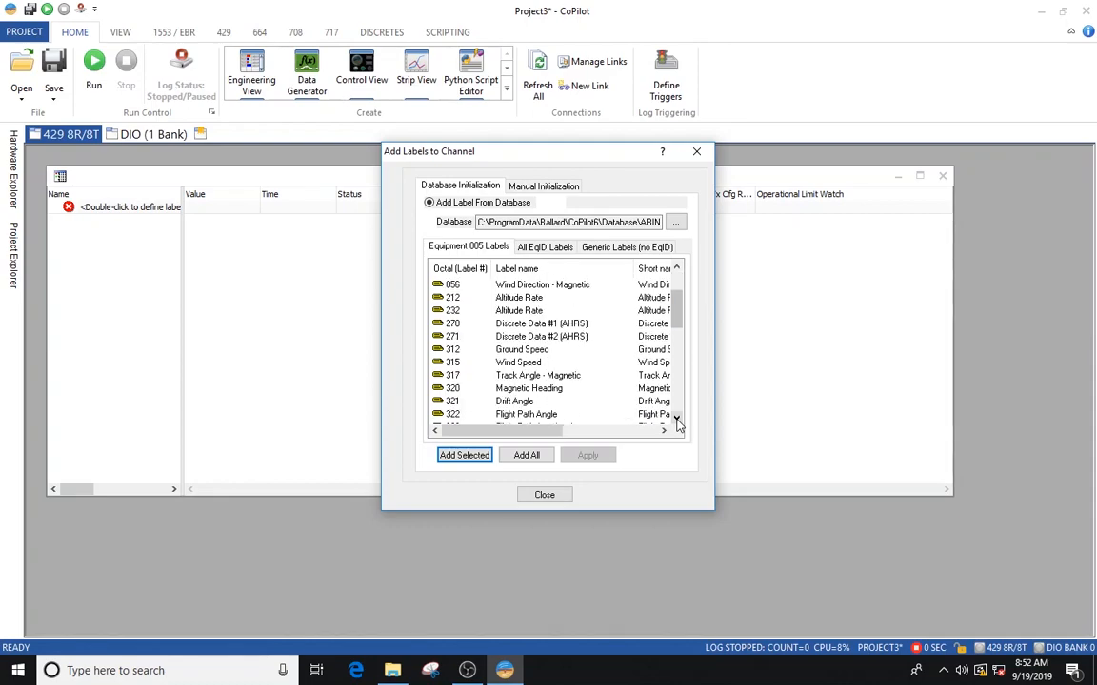
pyautogui.click(677, 424)
pyautogui.click(676, 424)
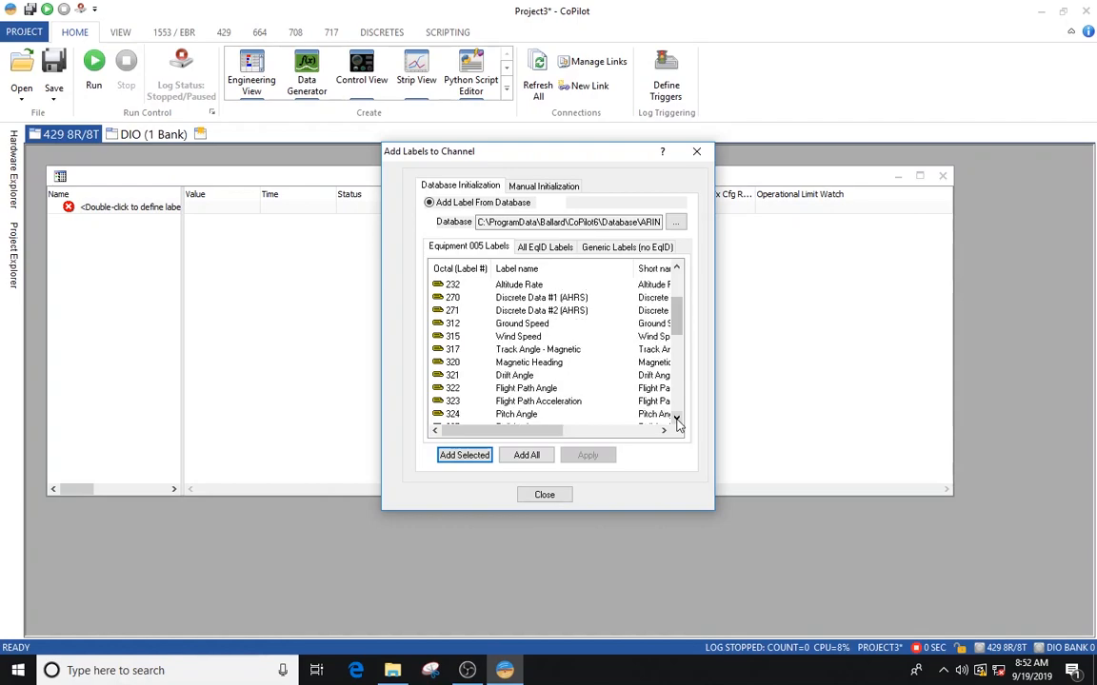
pyautogui.click(677, 424)
pyautogui.click(677, 423)
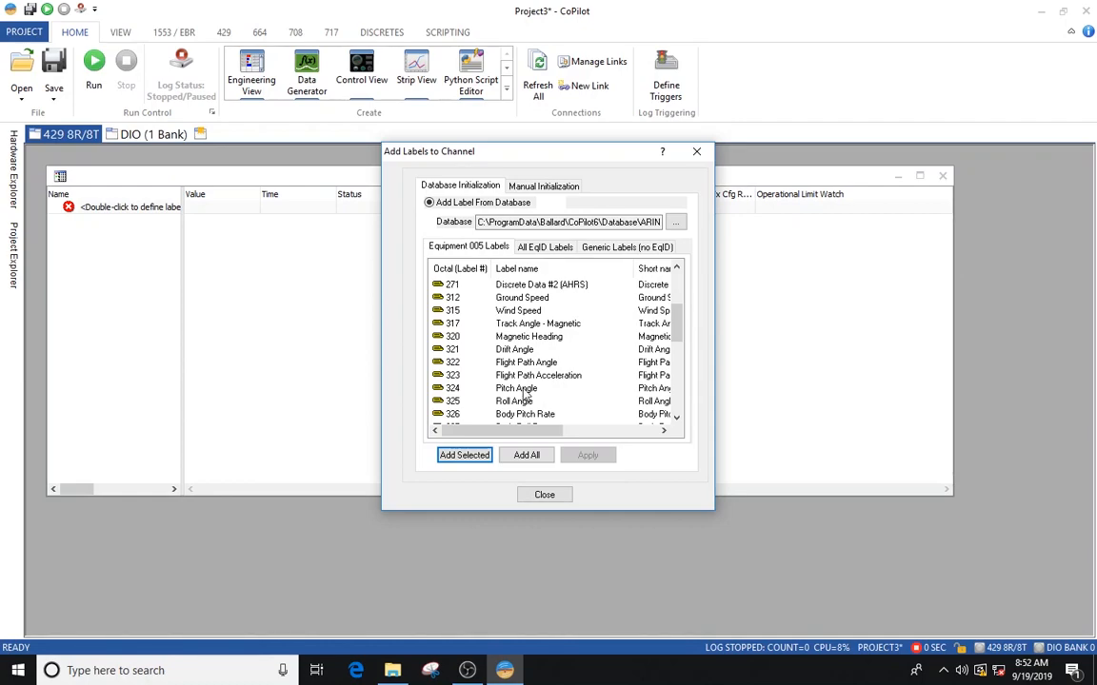
pyautogui.click(525, 390)
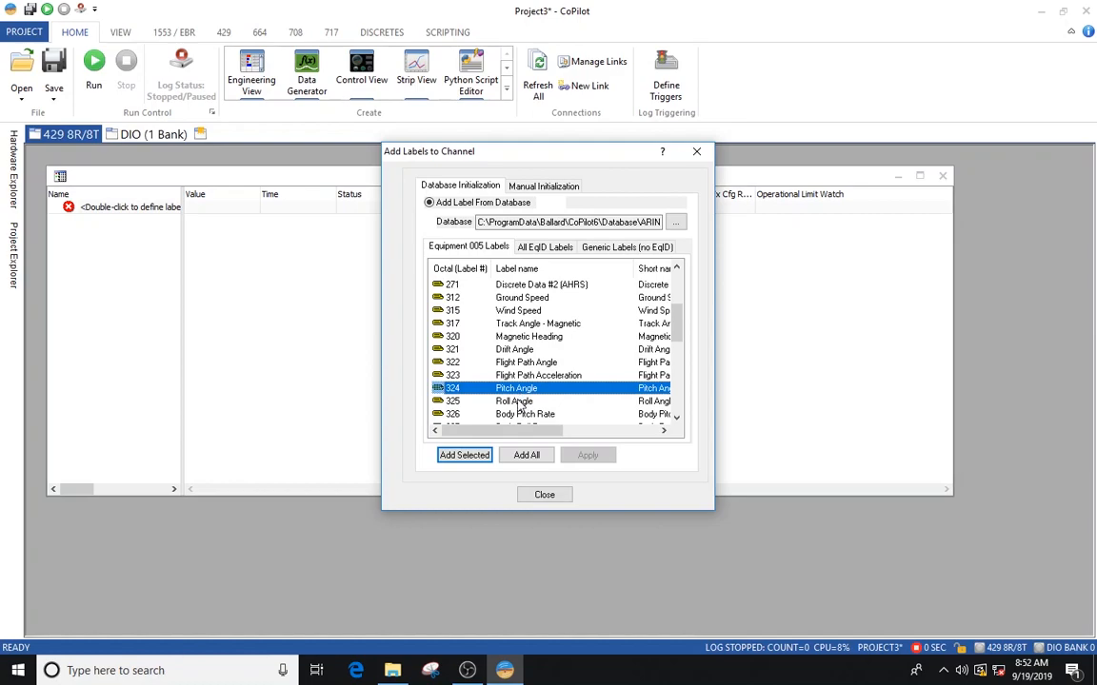
pyautogui.keyDown('shift'); pyautogui.click(520, 402); pyautogui.keyUp('shift')
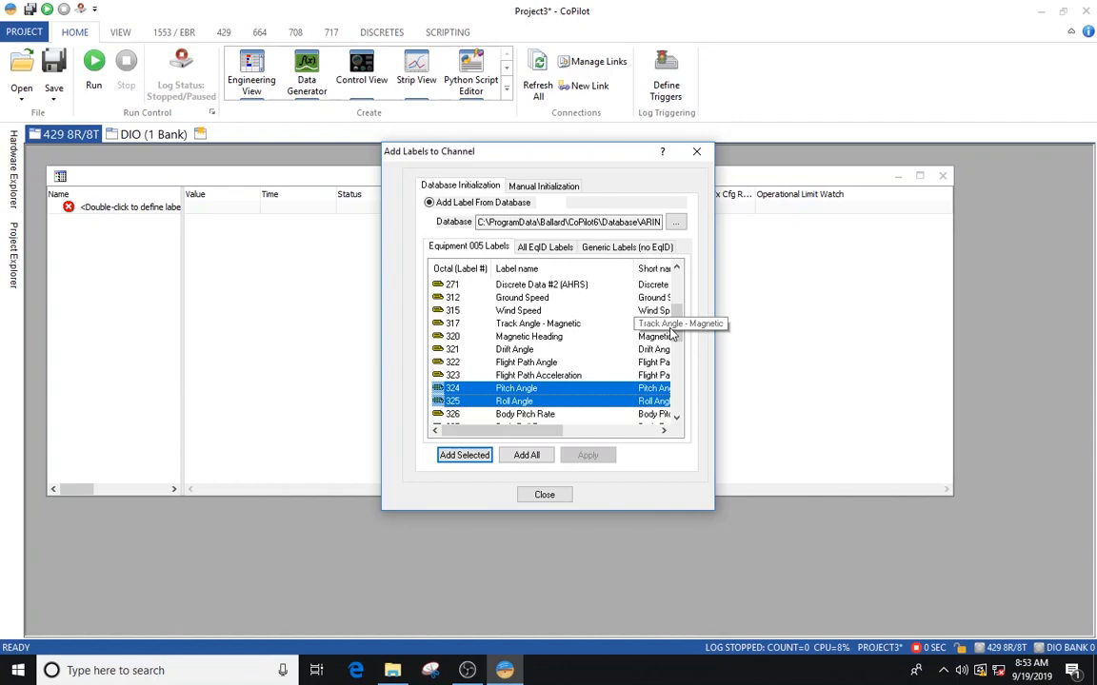
pyautogui.moveTo(679, 331)
pyautogui.mouseDown()
pyautogui.moveTo(678, 300)
pyautogui.moveTo(675, 336)
pyautogui.mouseUp()
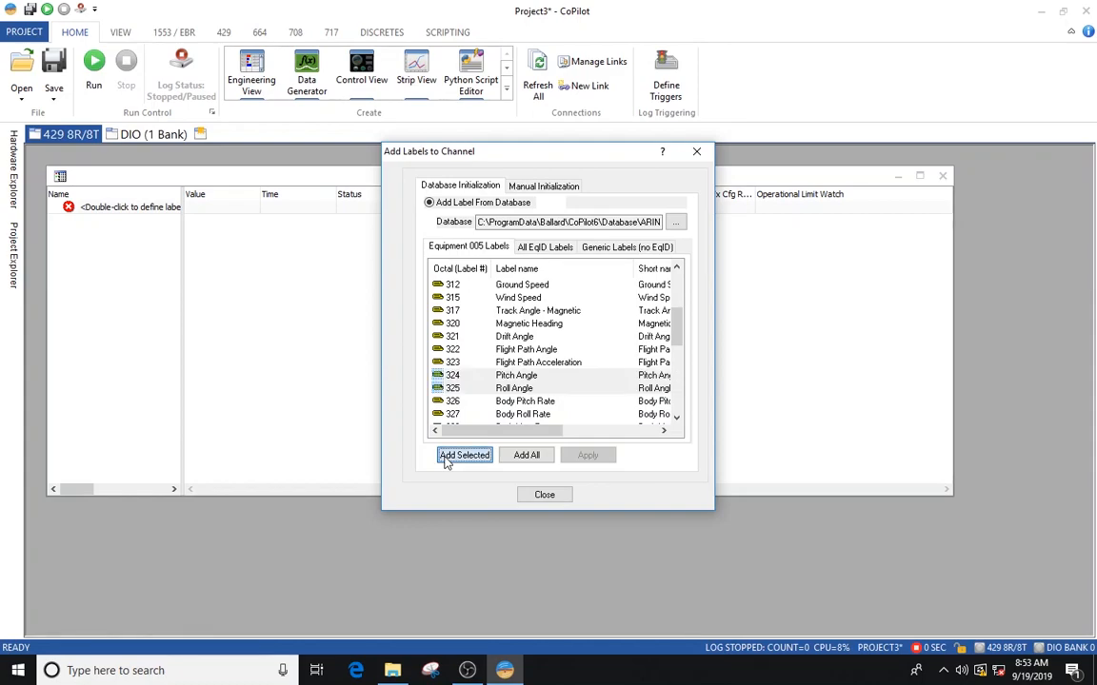
pyautogui.click(444, 457)
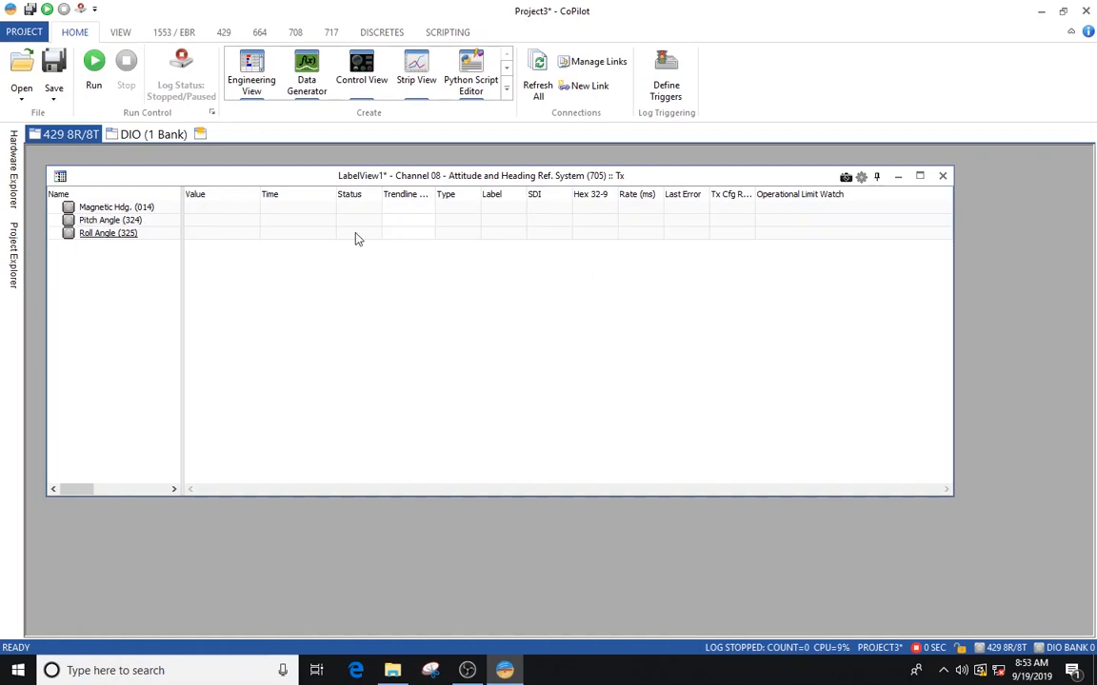
# Step: Close the label view of channel 8 and keep the Hardware Explorer pinned open, clearing any notification in the way
pyautogui.click(95, 219)
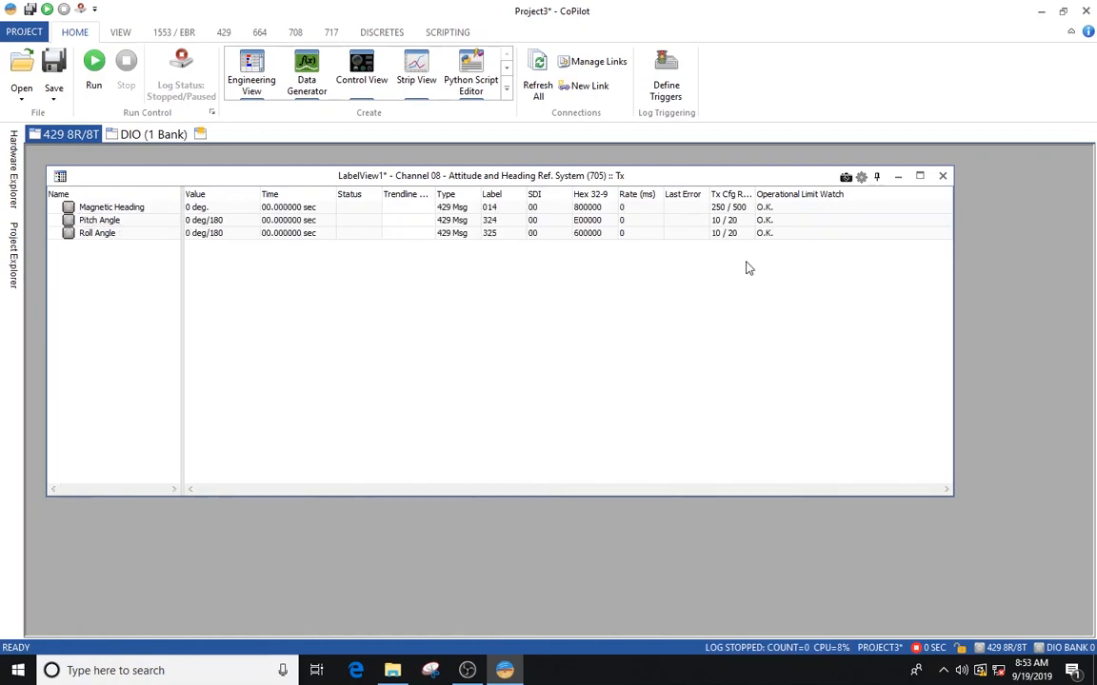
pyautogui.click(943, 177)
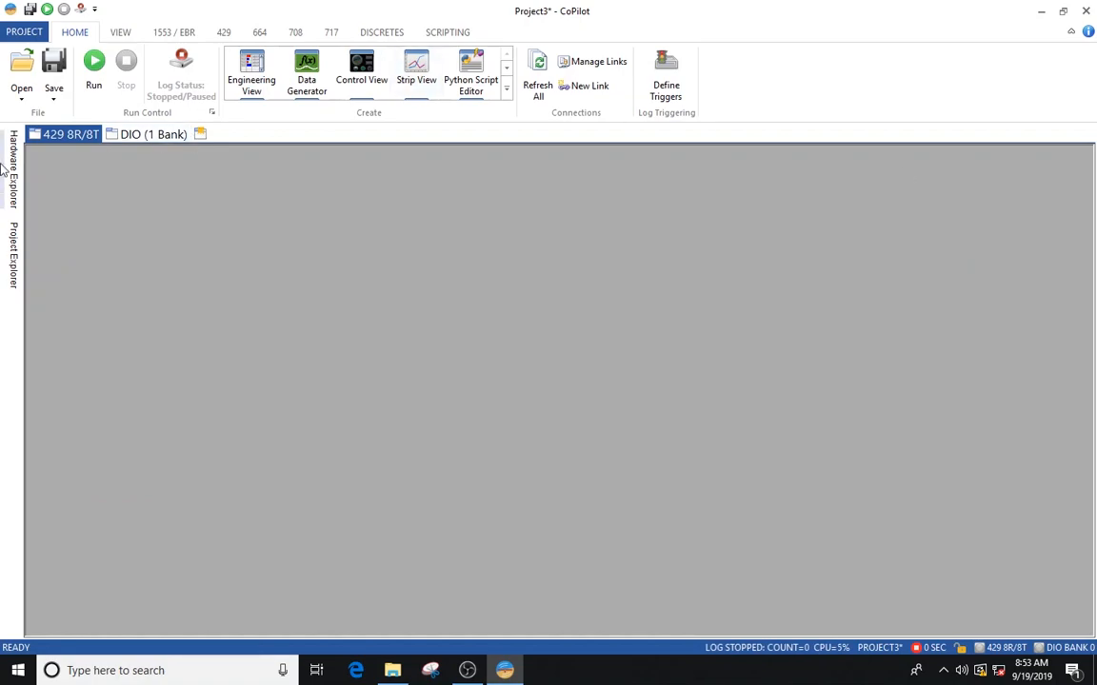
pyautogui.moveTo(15, 177)
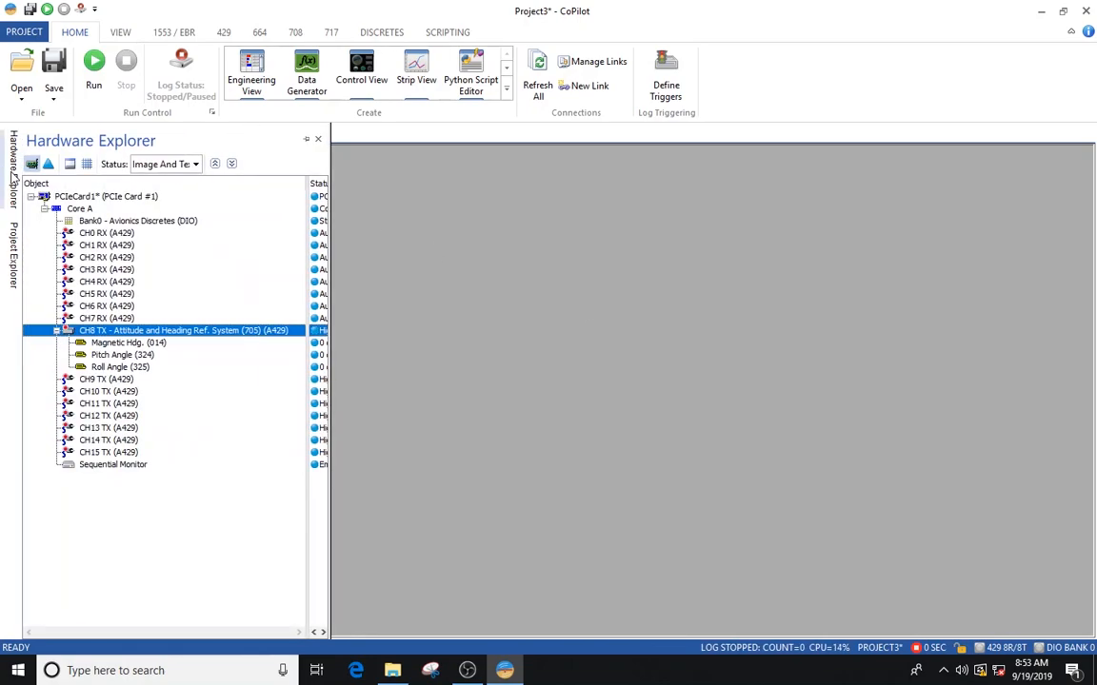
pyautogui.click(309, 142)
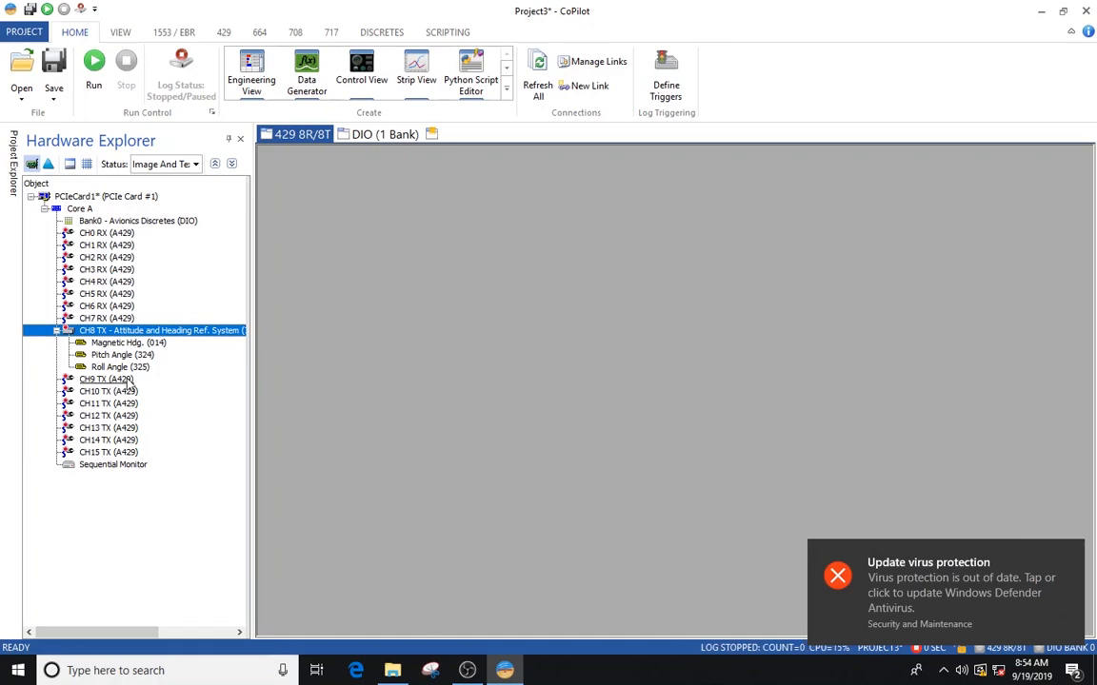
pyautogui.click(1071, 557)
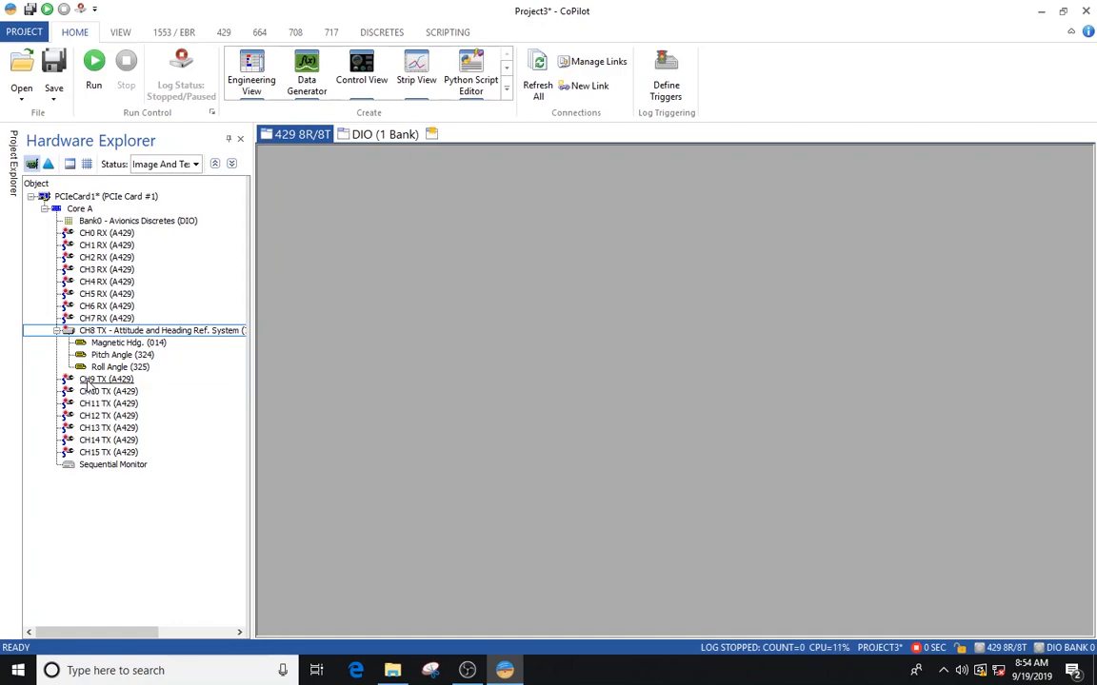
# Step: Set the equipment ID of channel CH9 TX to 010, Airborne ILS Receiver (710)
pyautogui.rightClick(89, 381)
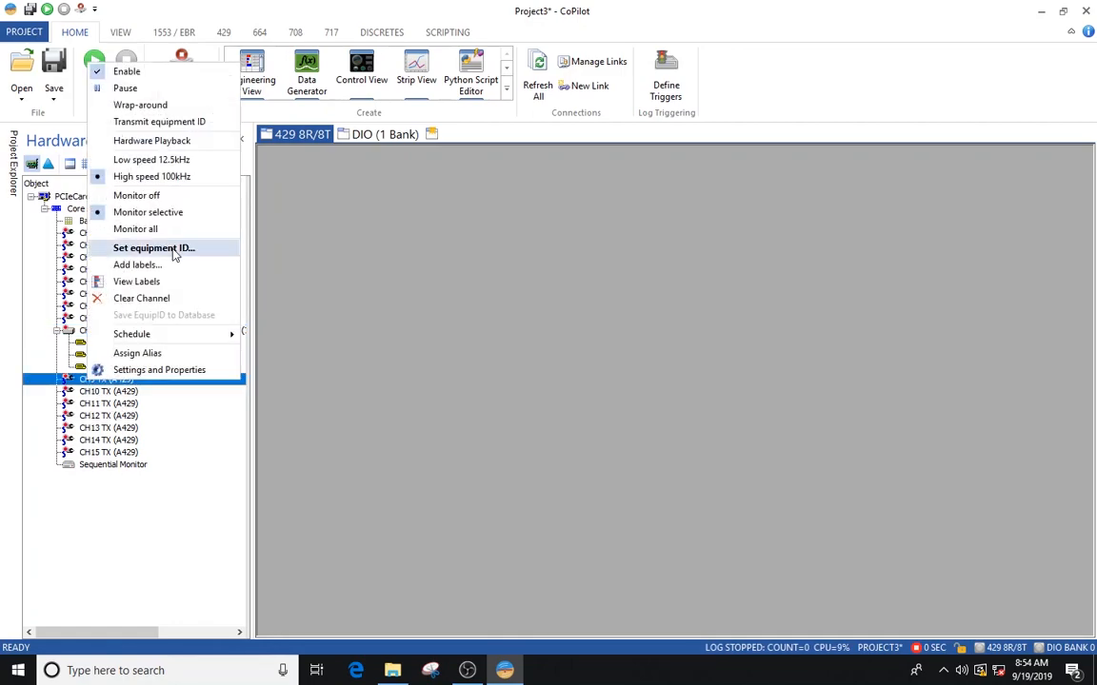
pyautogui.click(175, 248)
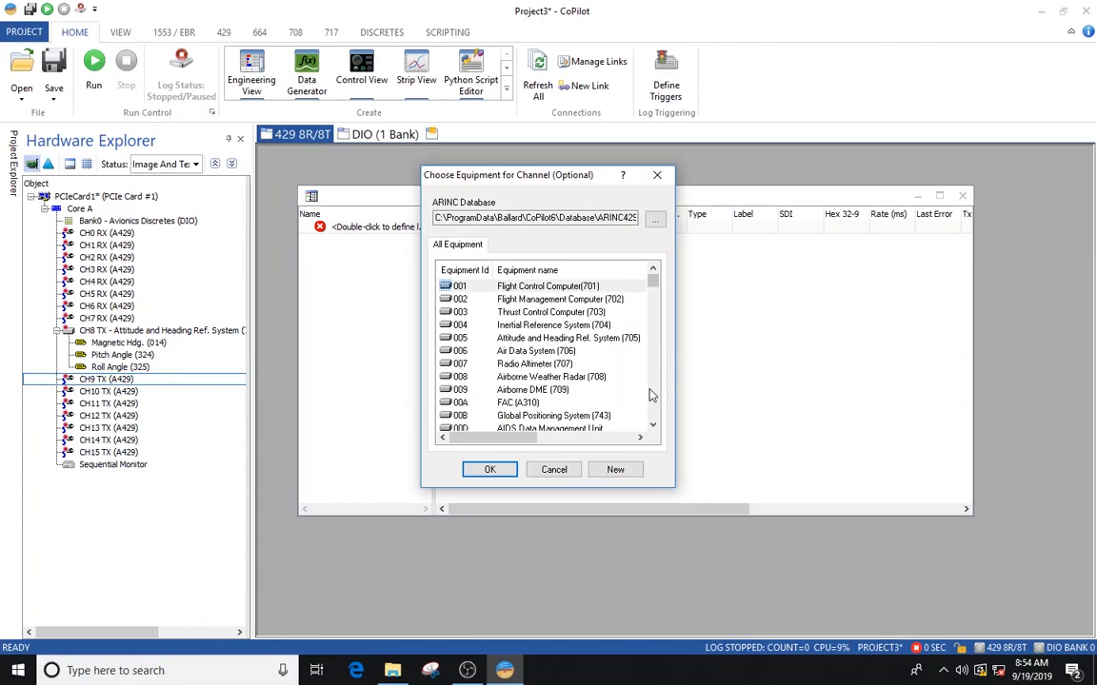
pyautogui.click(653, 425)
pyautogui.click(653, 425)
pyautogui.click(653, 425)
pyautogui.click(653, 425)
pyautogui.click(653, 426)
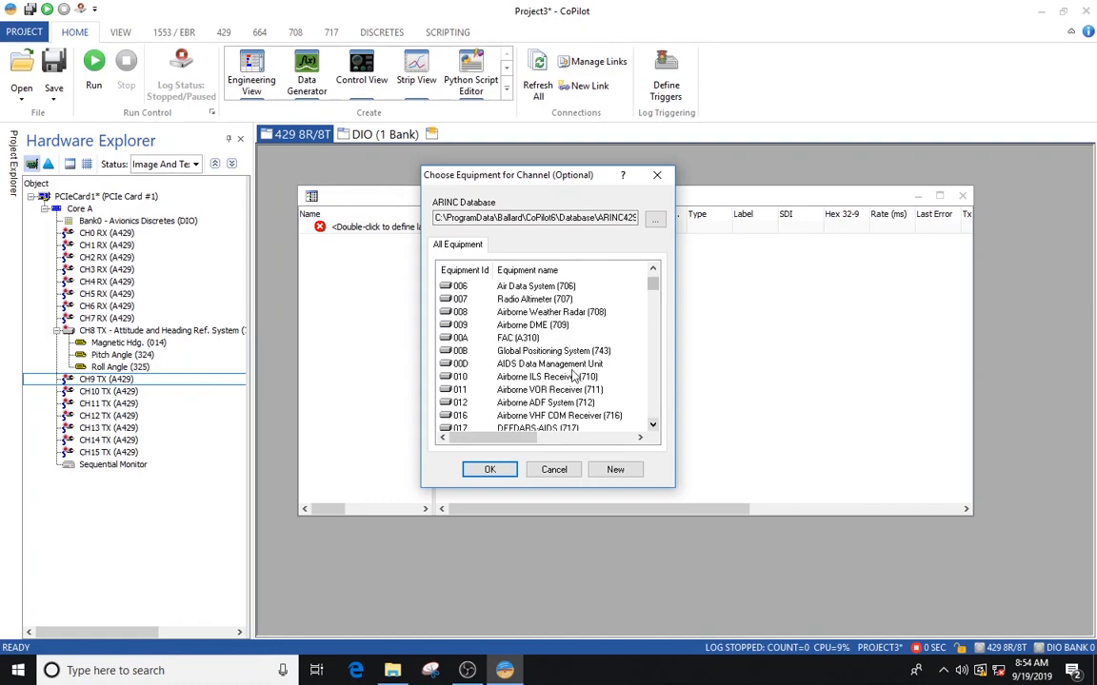
pyautogui.click(550, 379)
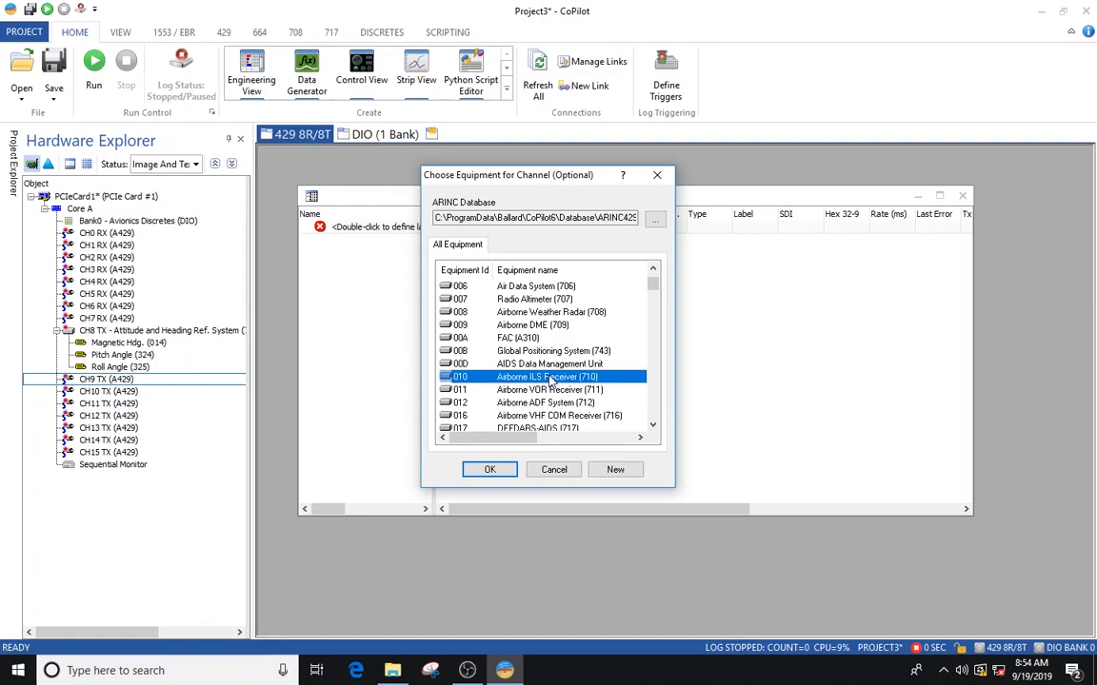
pyautogui.click(489, 469)
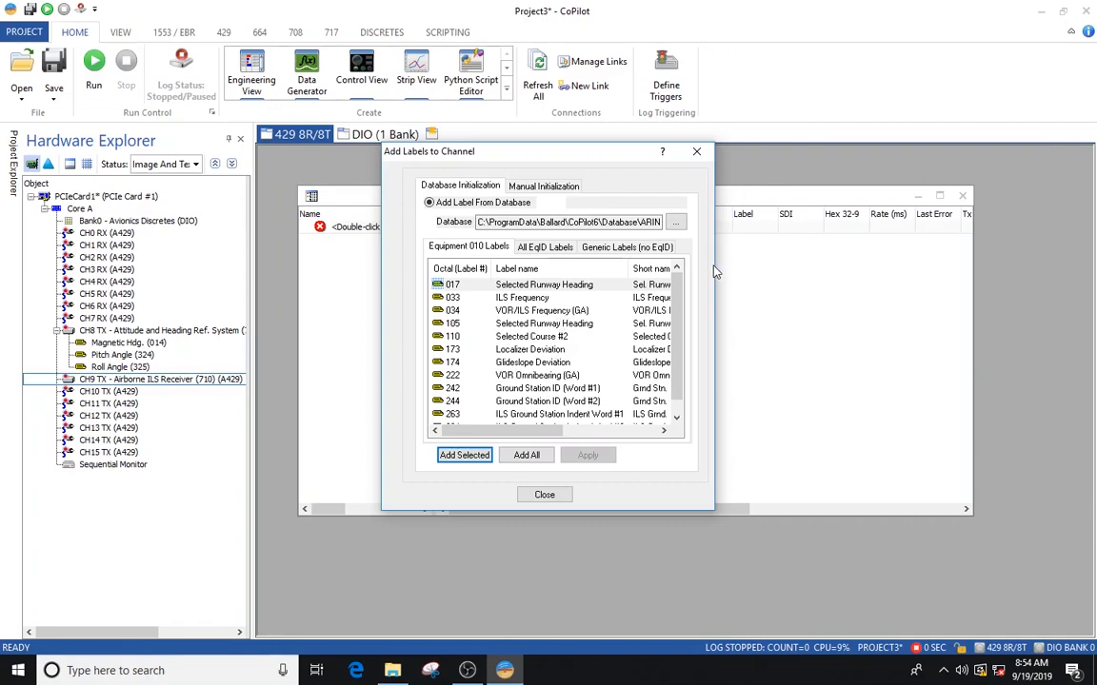
# Step: Add the labels Localizer Deviation (173), Glideslope Deviation (174) and VOR Omnibearing (222) to channel CH9 TX, and close its label view
pyautogui.click(539, 351)
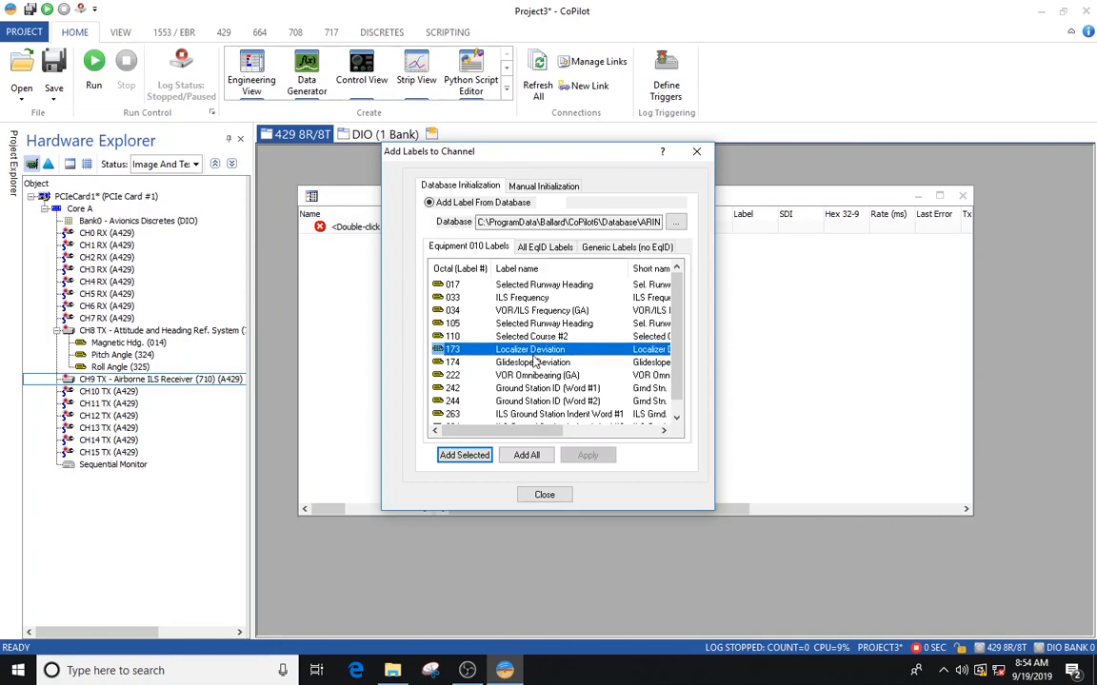
pyautogui.keyDown('shift'); pyautogui.click(535, 364); pyautogui.keyUp('shift')
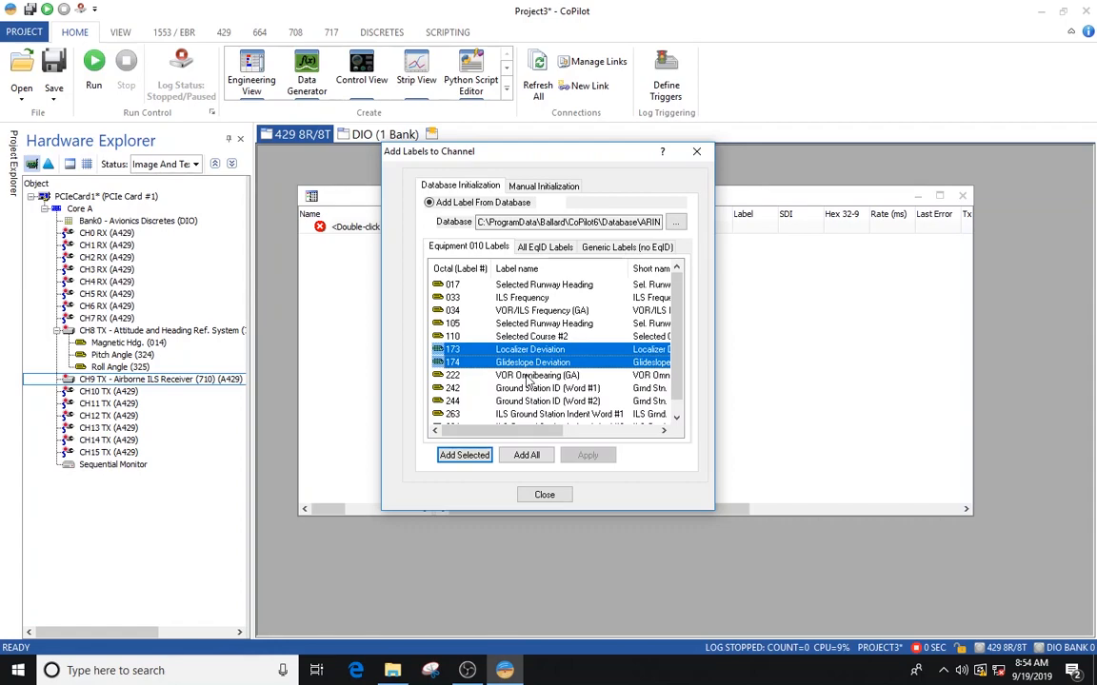
pyautogui.keyDown('shift'); pyautogui.click(528, 377); pyautogui.keyUp('shift')
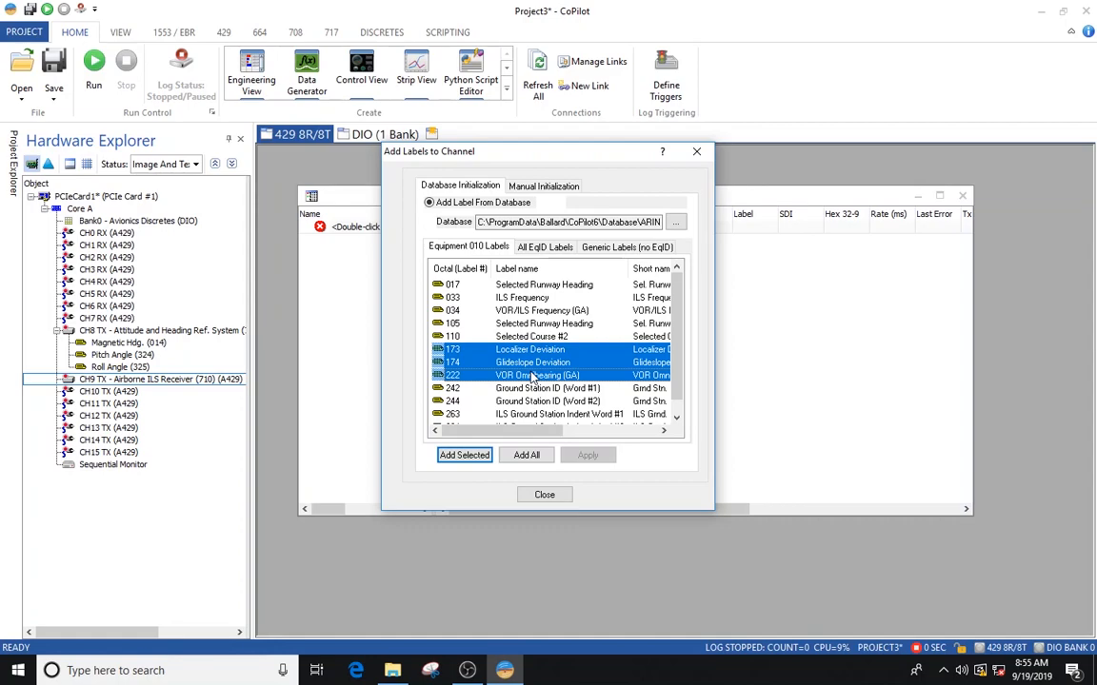
pyautogui.click(463, 455)
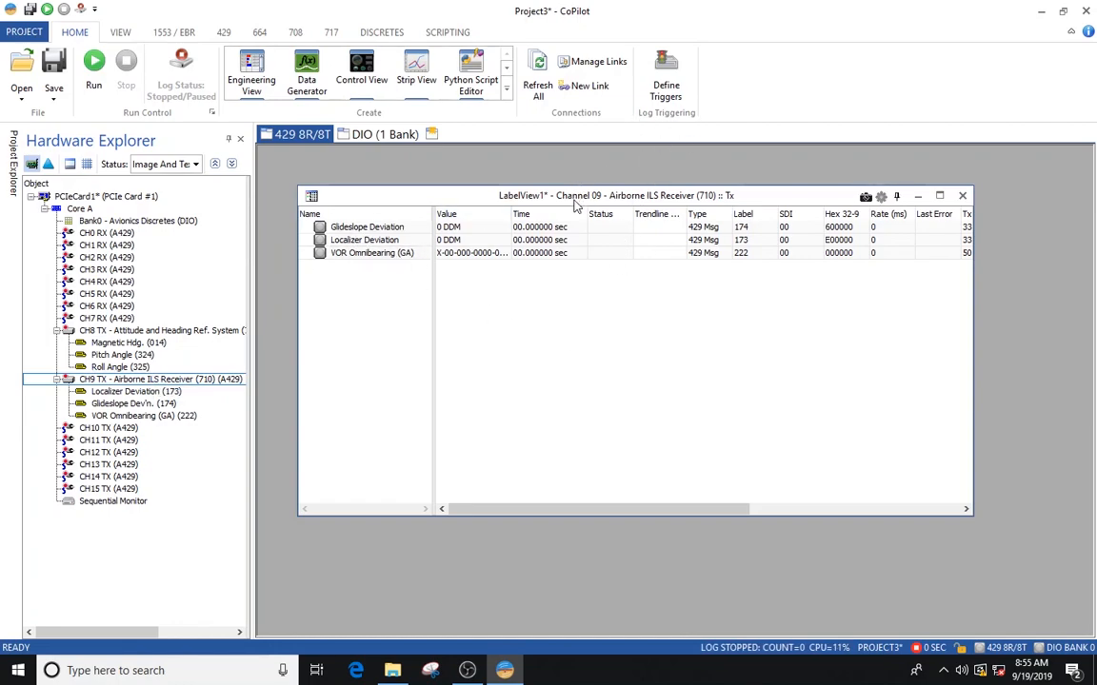
pyautogui.click(961, 197)
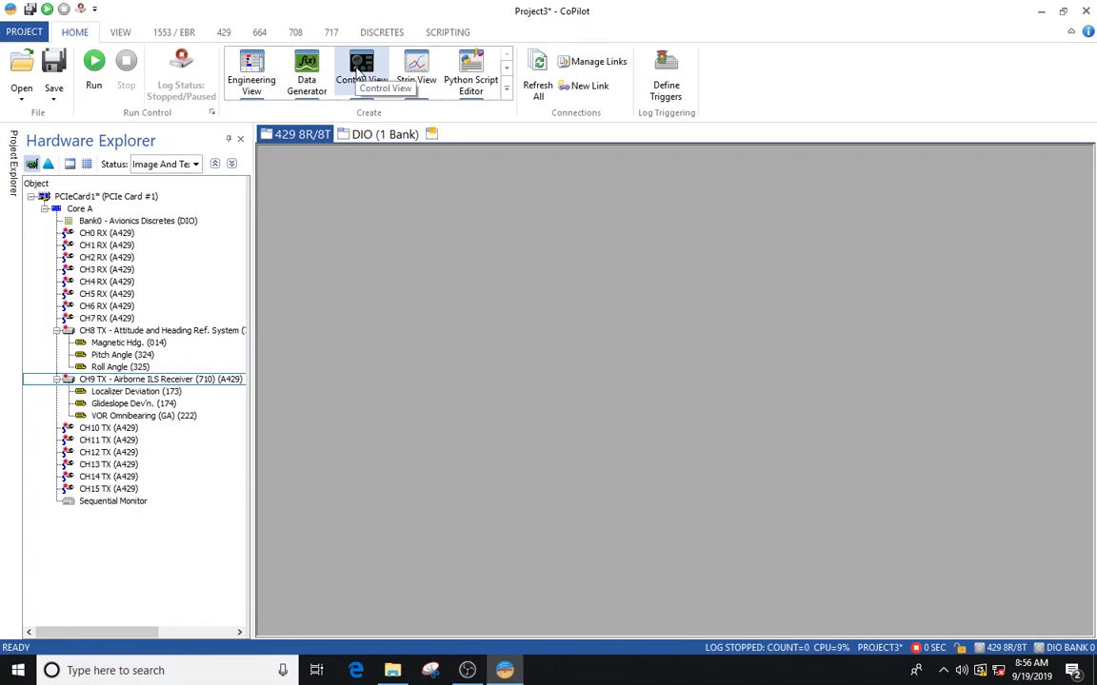
# Step: Create a new control view in design mode, showing the Control Palette instead of the property browser
pyautogui.click(360, 73)
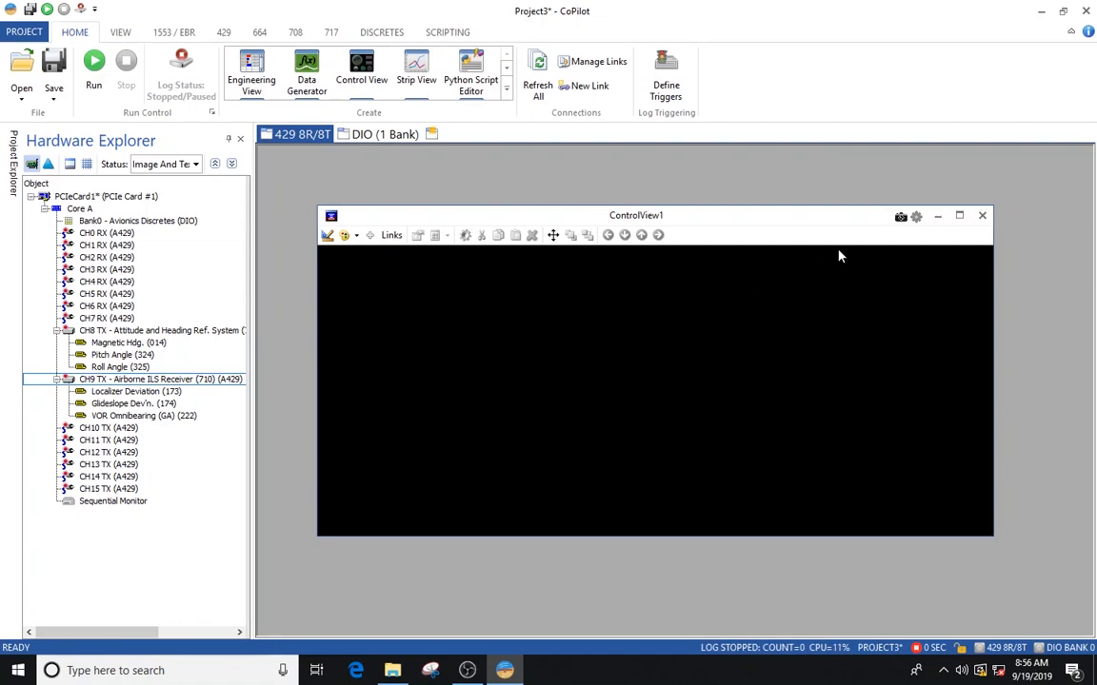
pyautogui.click(328, 236)
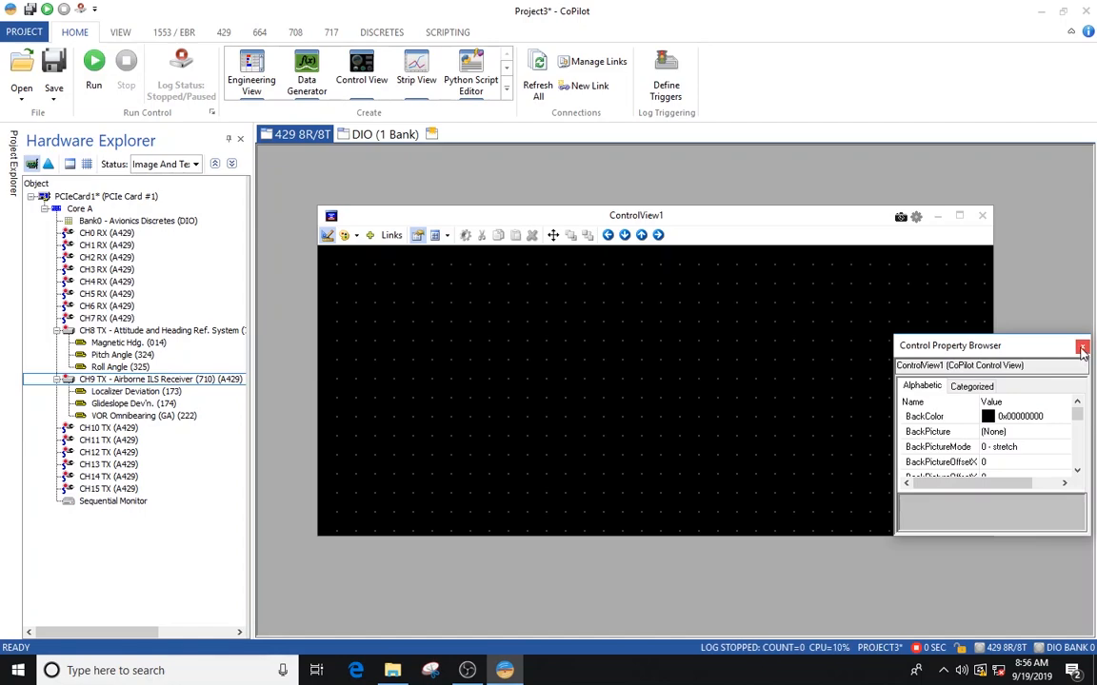
pyautogui.click(1082, 348)
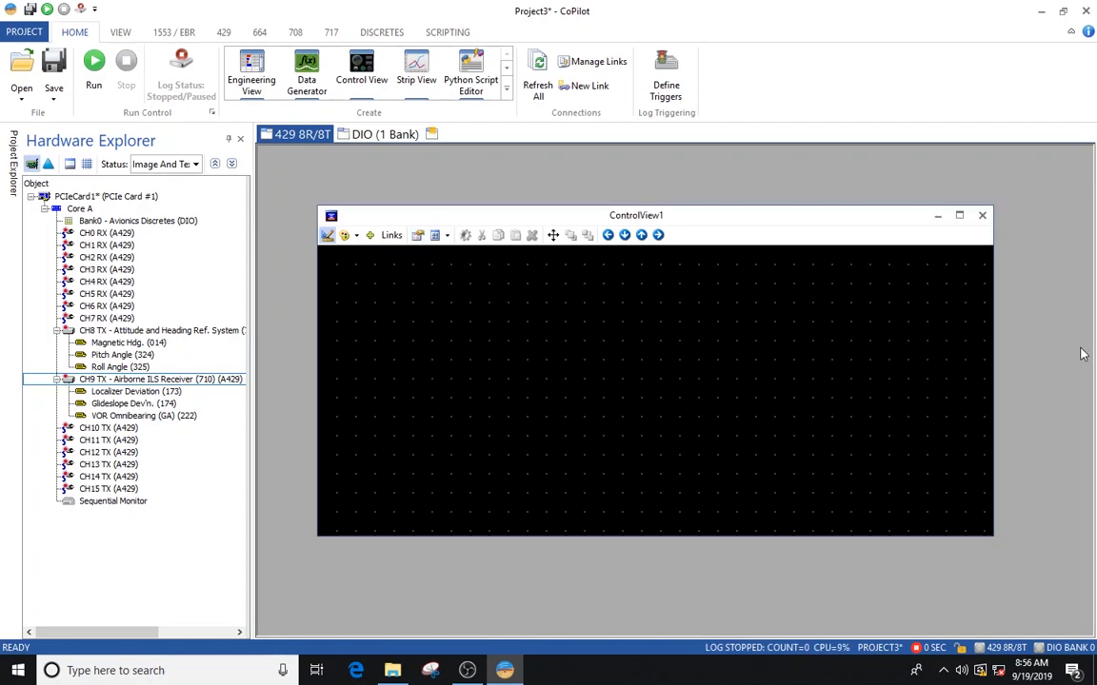
pyautogui.rightClick(705, 354)
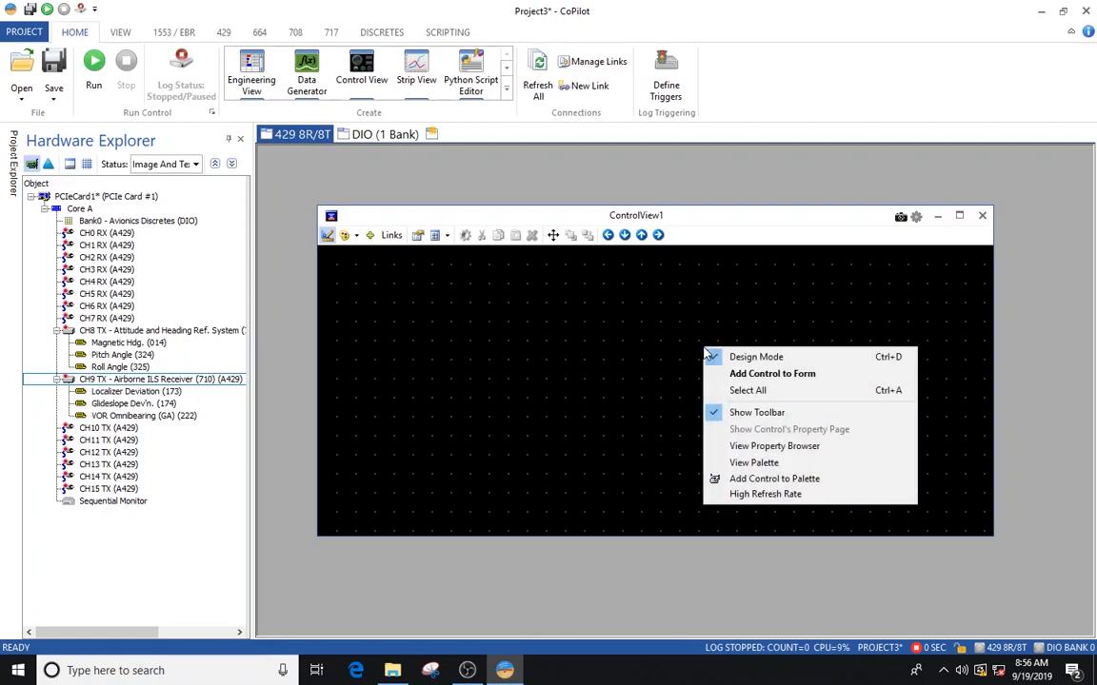
pyautogui.click(767, 464)
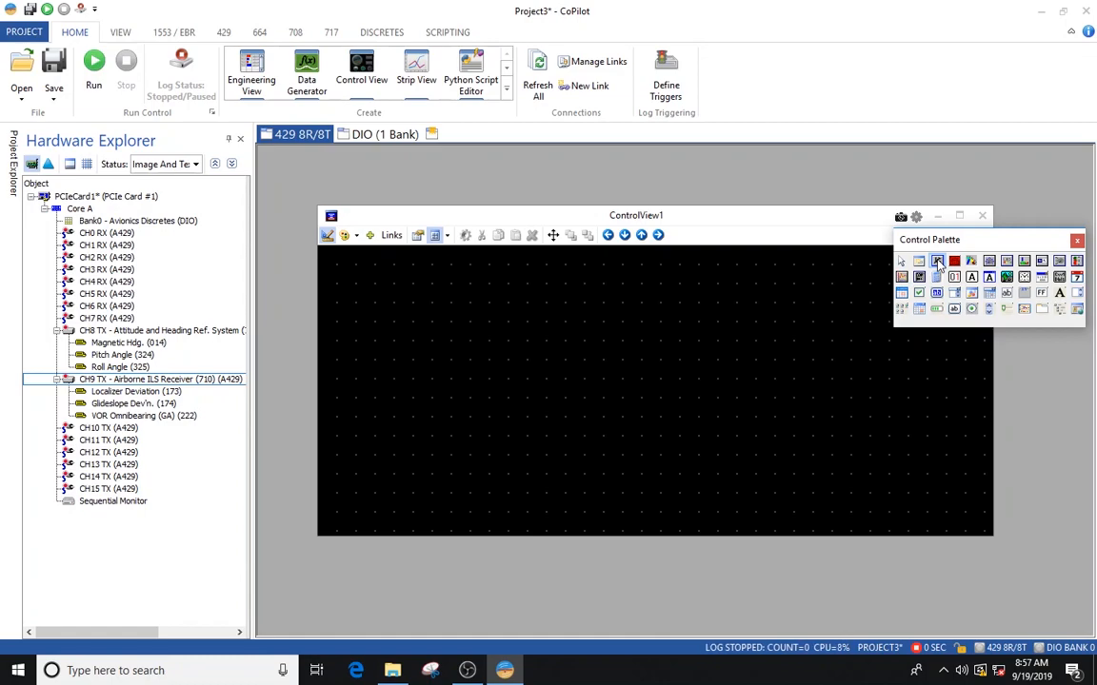
# Step: Draw a roughly square aircraft instrument control covering most of the form's height at the left side of the control view
pyautogui.click(939, 264)
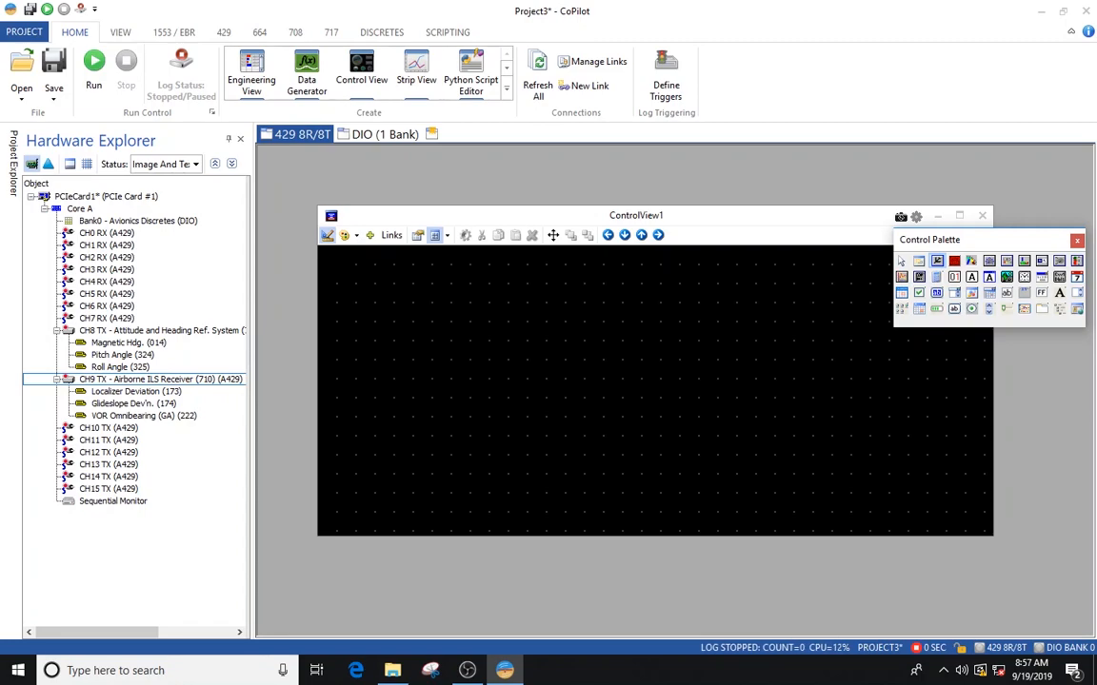
pyautogui.click(610, 371)
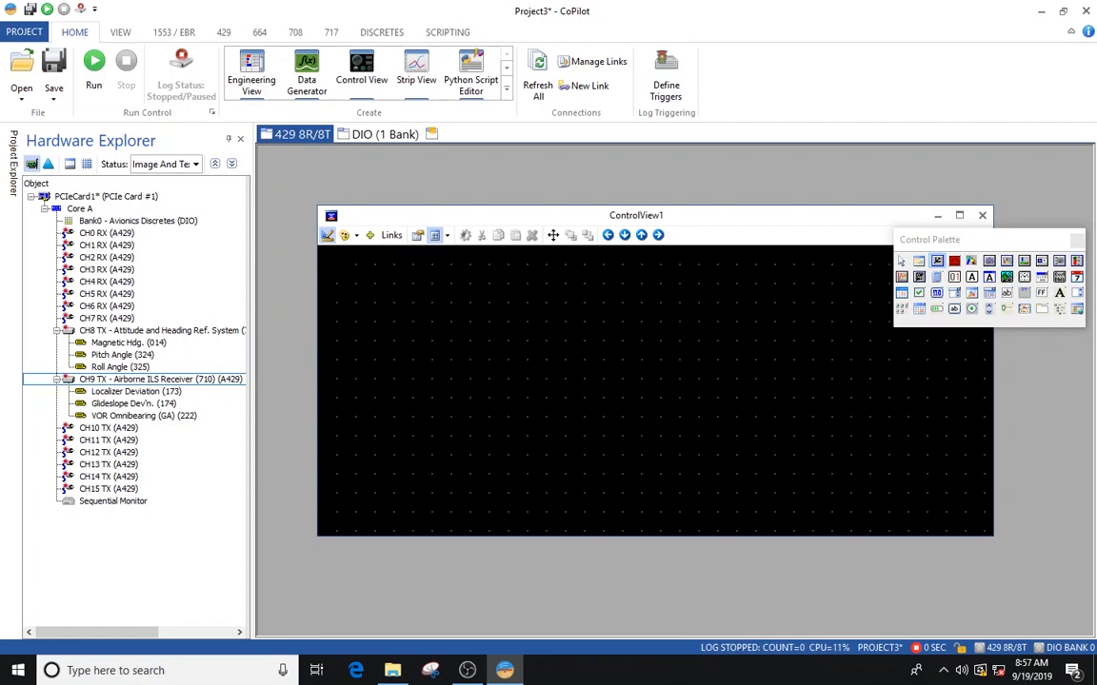
pyautogui.moveTo(337, 265); pyautogui.dragTo(509, 454)
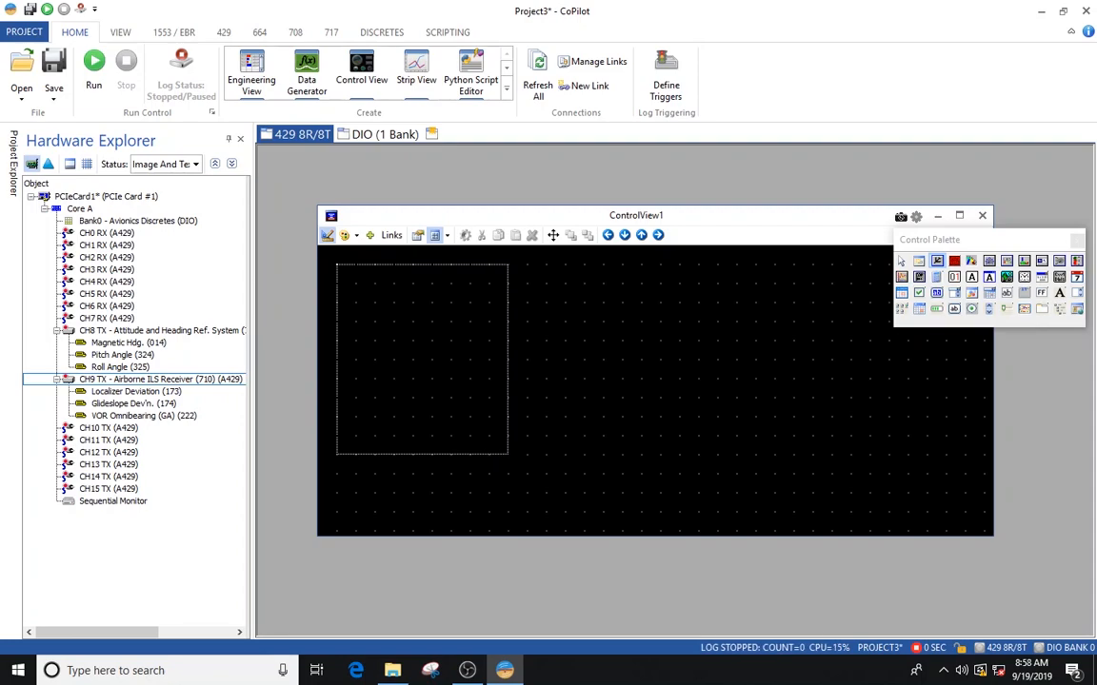
pyautogui.moveTo(509, 454); pyautogui.dragTo(527, 454)
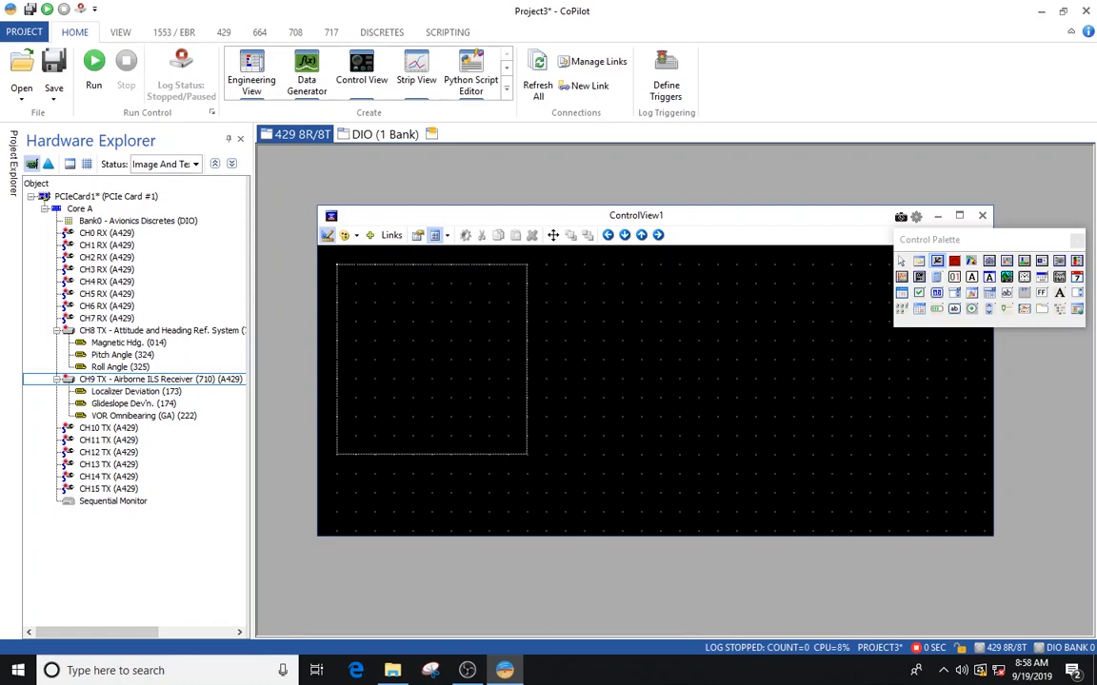
pyautogui.moveTo(526, 454); pyautogui.dragTo(545, 473)
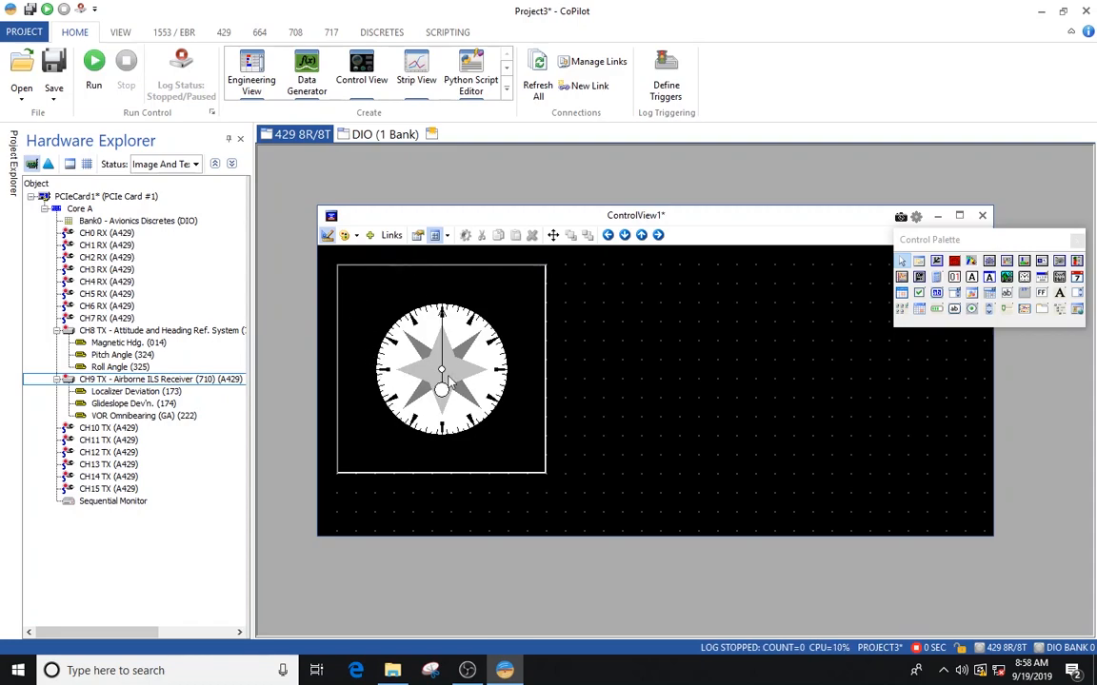
# Step: Change the placed instrument control into an Artificial Horizon through its properties
pyautogui.rightClick(376, 341)
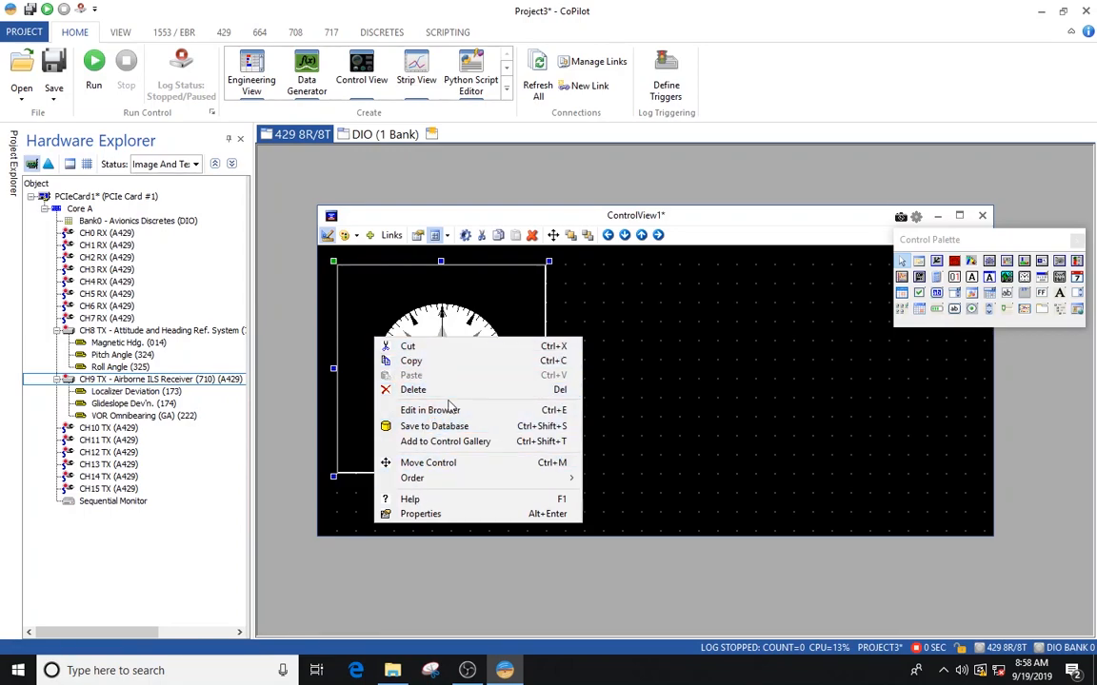
pyautogui.click(417, 515)
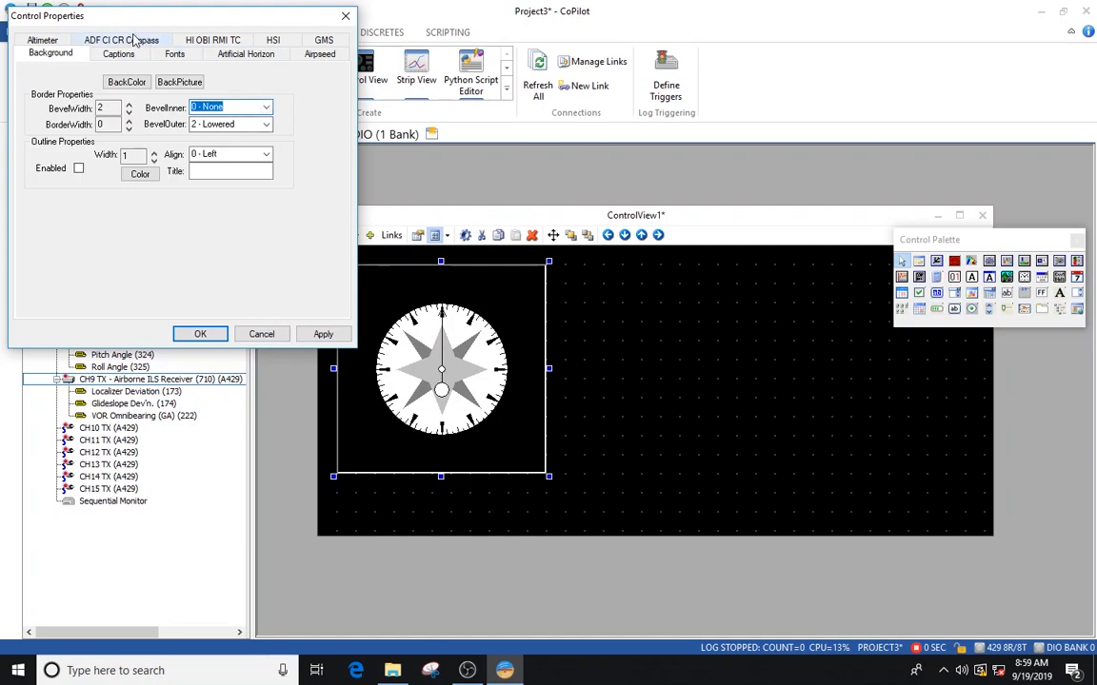
pyautogui.click(250, 55)
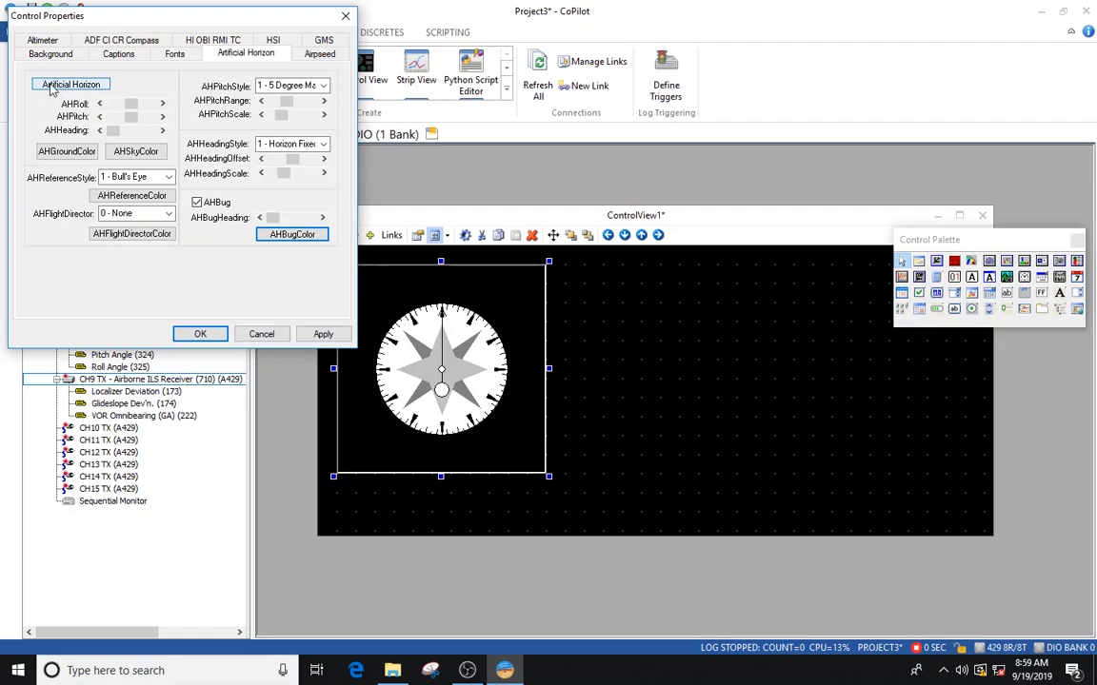
pyautogui.click(53, 87)
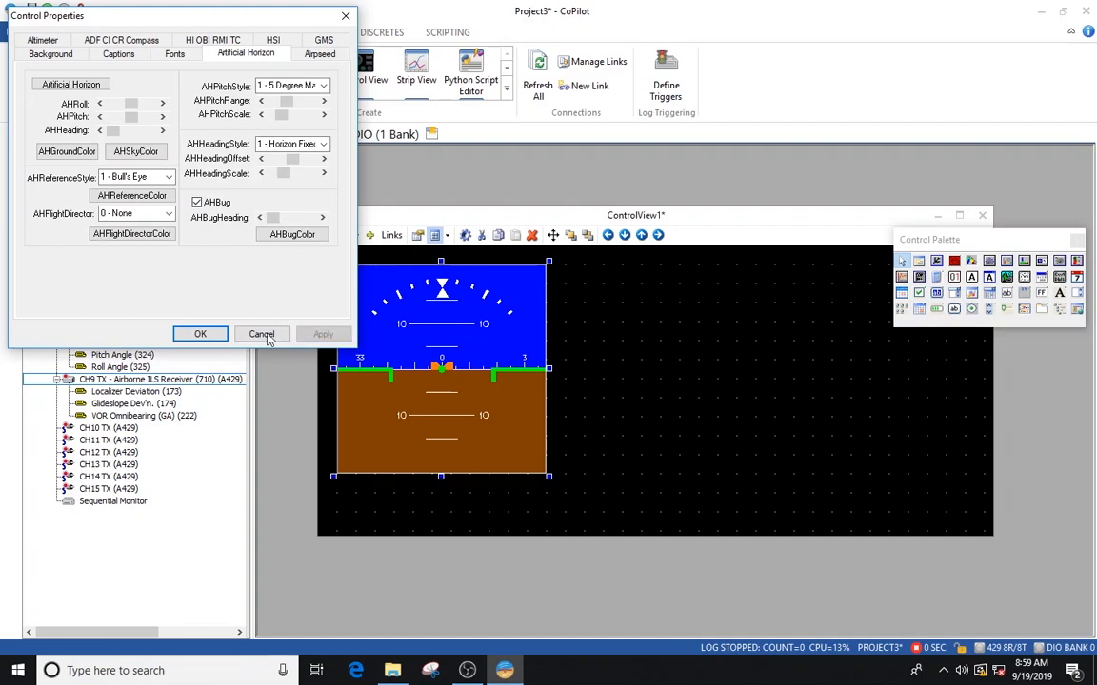
pyautogui.click(211, 338)
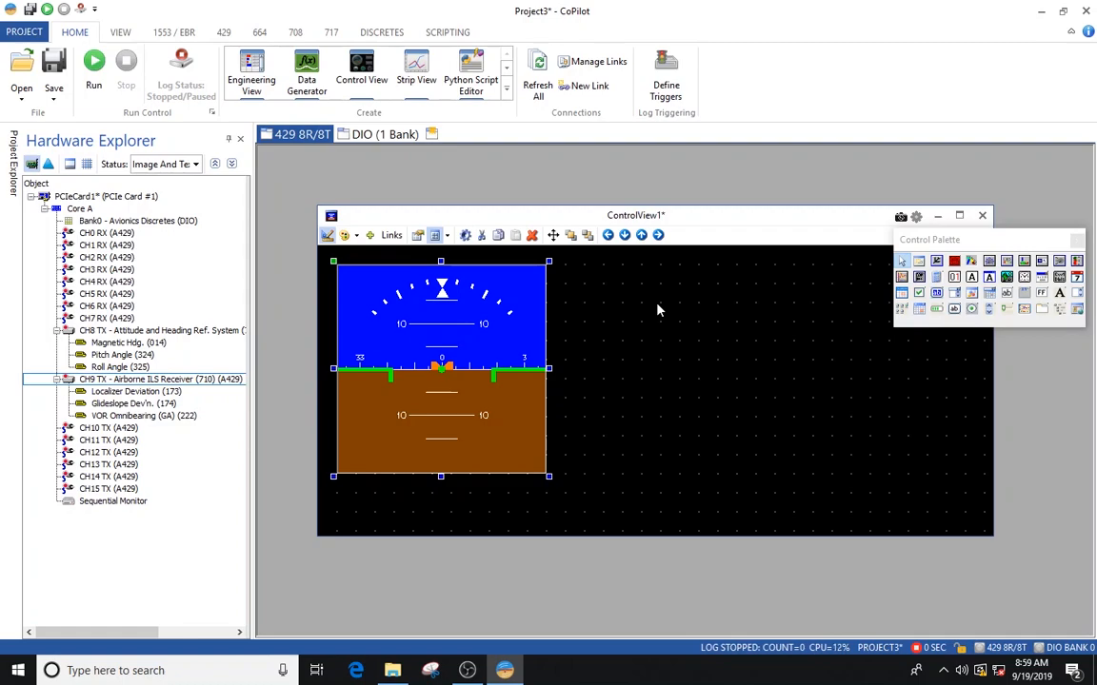
pyautogui.click(624, 357)
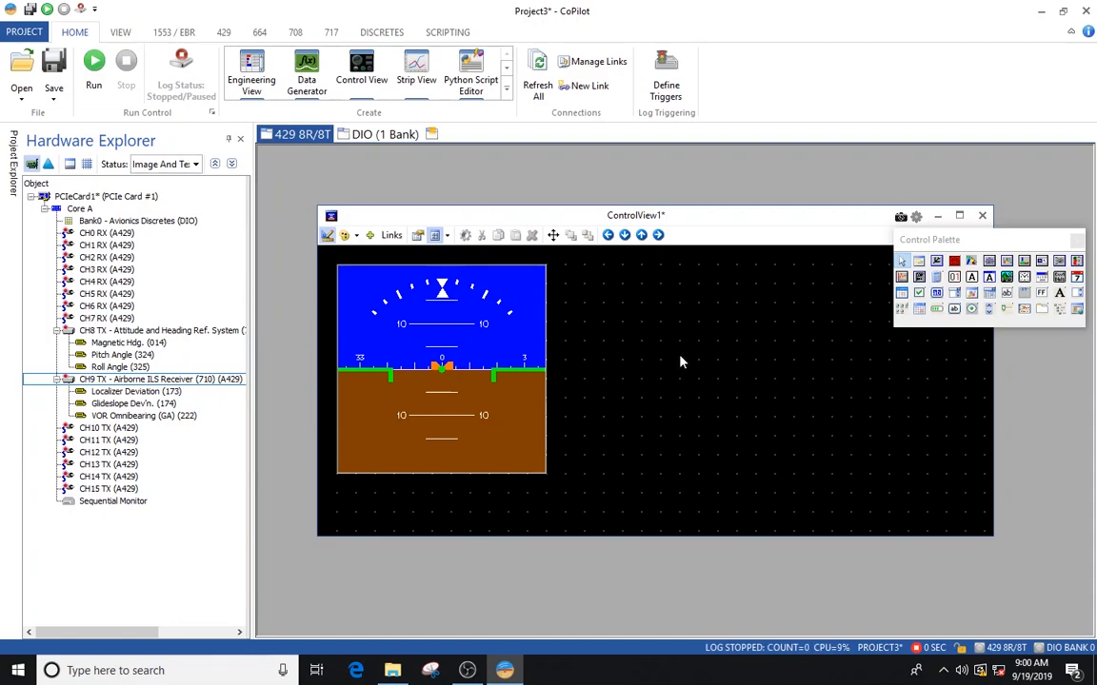
# Step: Draw a second instrument control of equal height just right of the artificial horizon and change it into an HSI
pyautogui.click(937, 263)
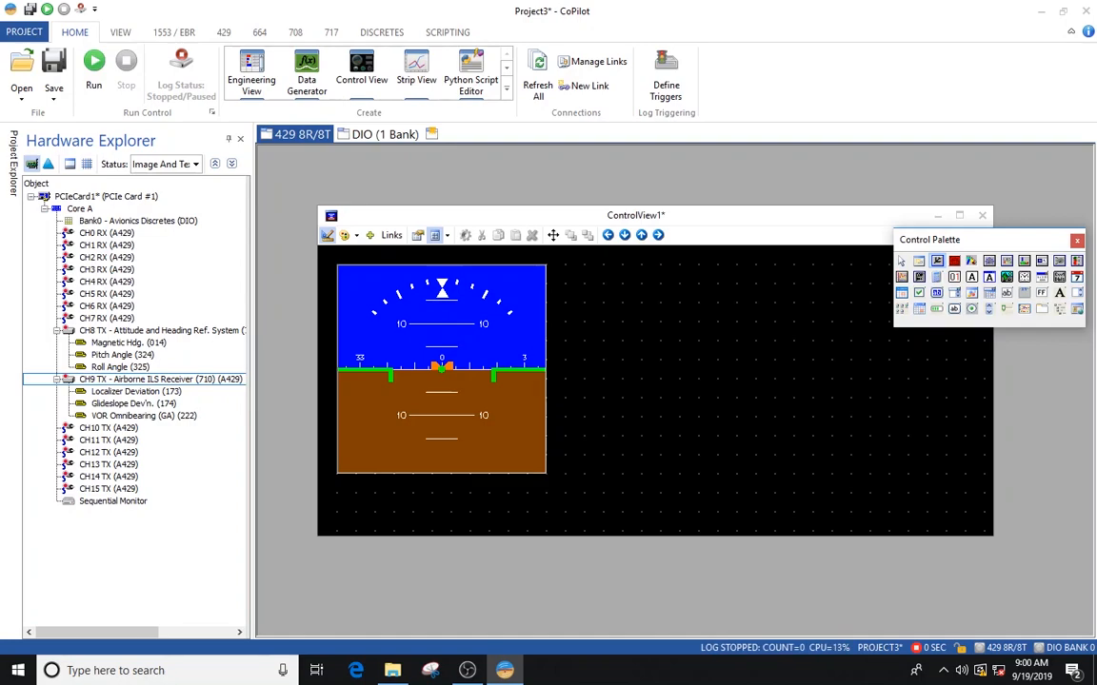
pyautogui.moveTo(585, 265); pyautogui.dragTo(775, 474)
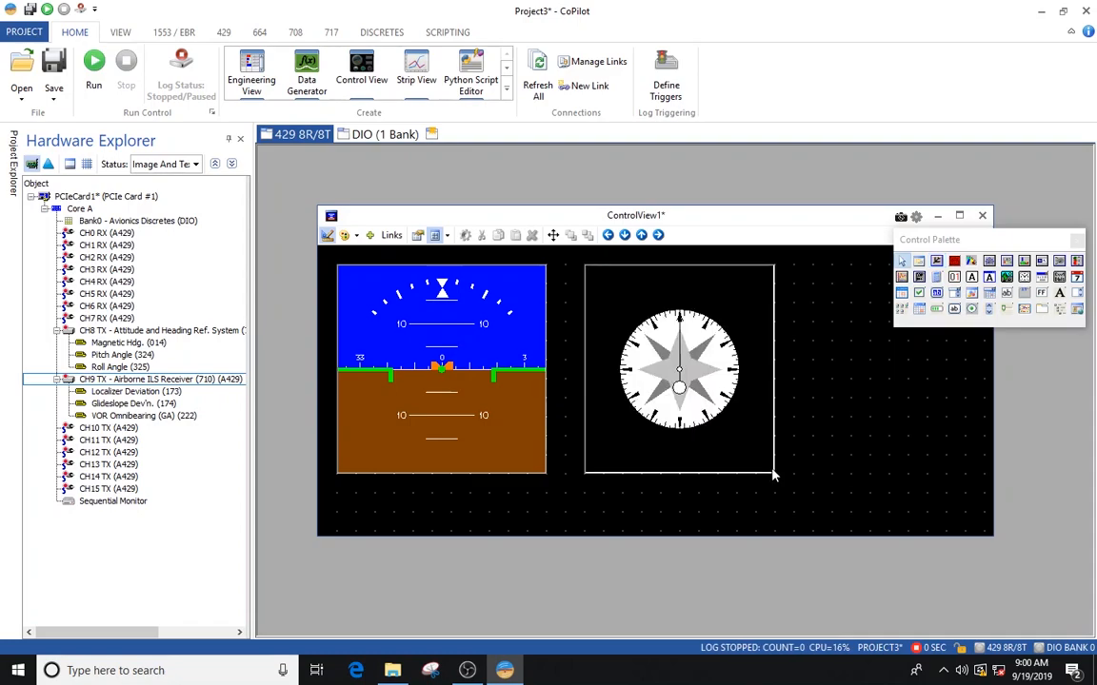
pyautogui.click(636, 299)
pyautogui.rightClick(637, 299)
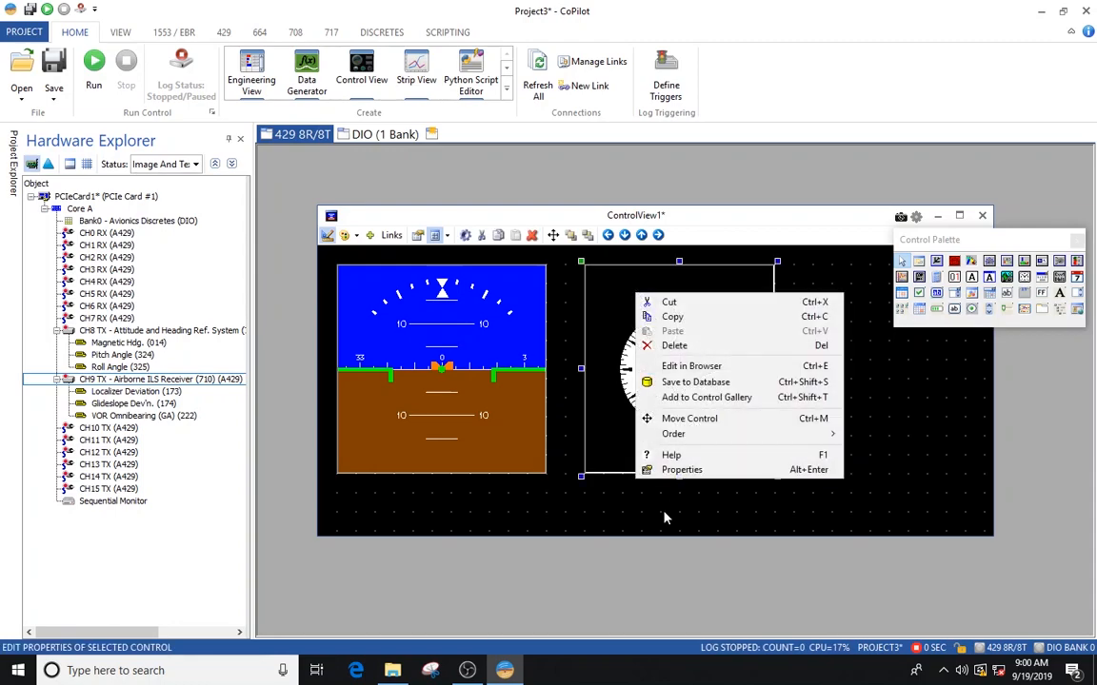
pyautogui.click(669, 471)
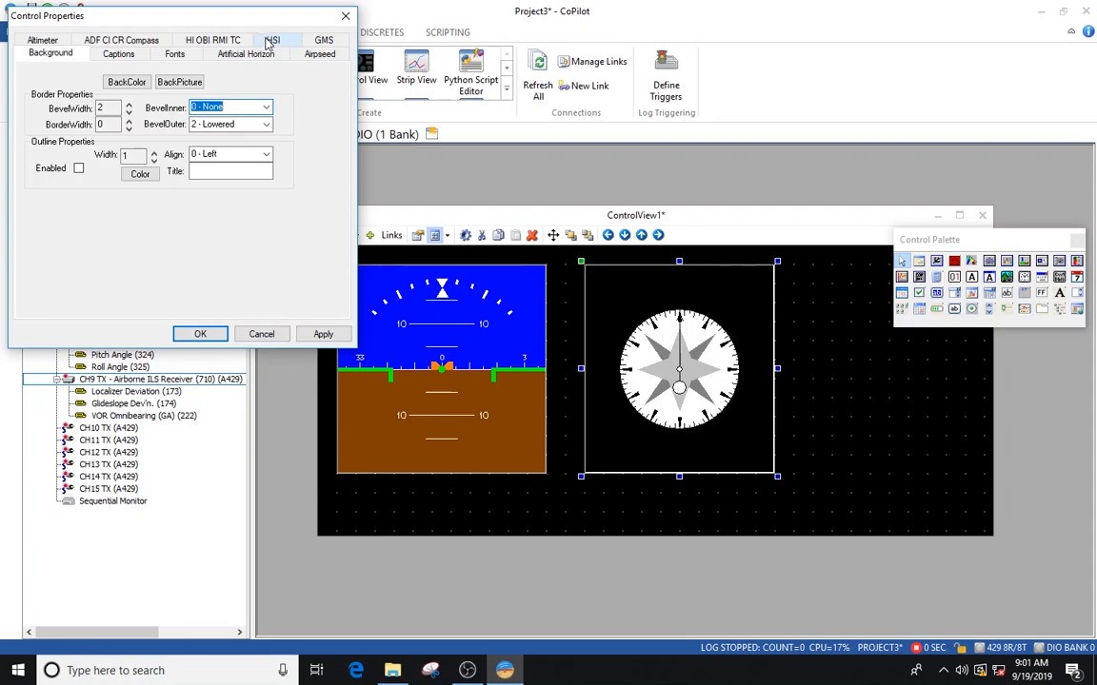
pyautogui.click(271, 40)
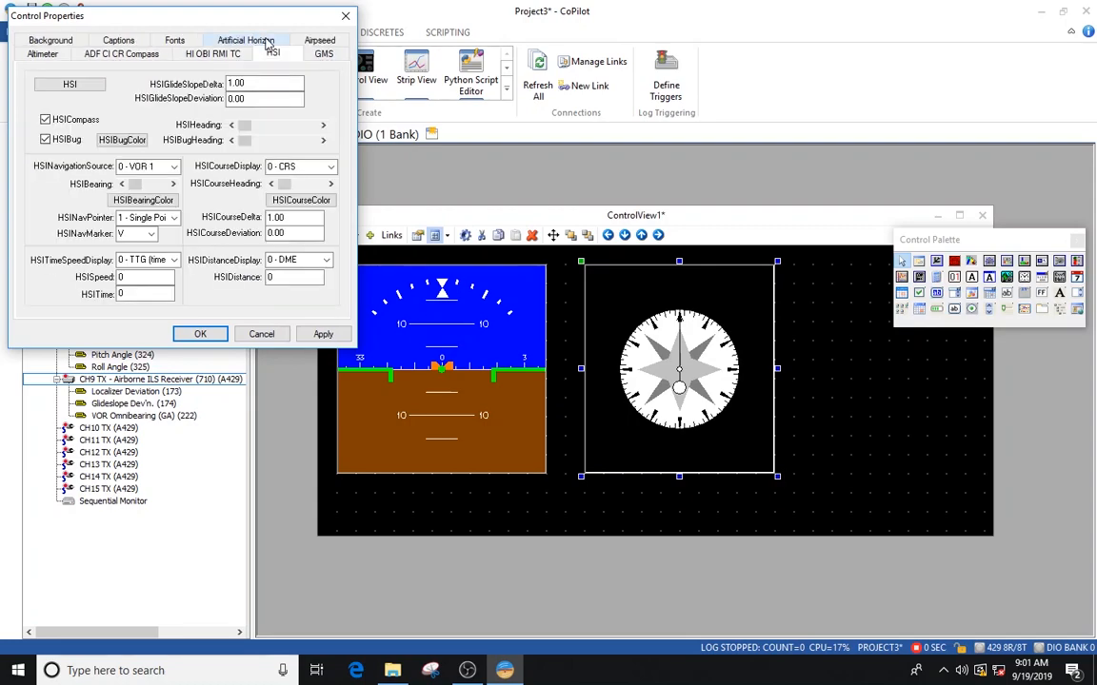
pyautogui.click(313, 336)
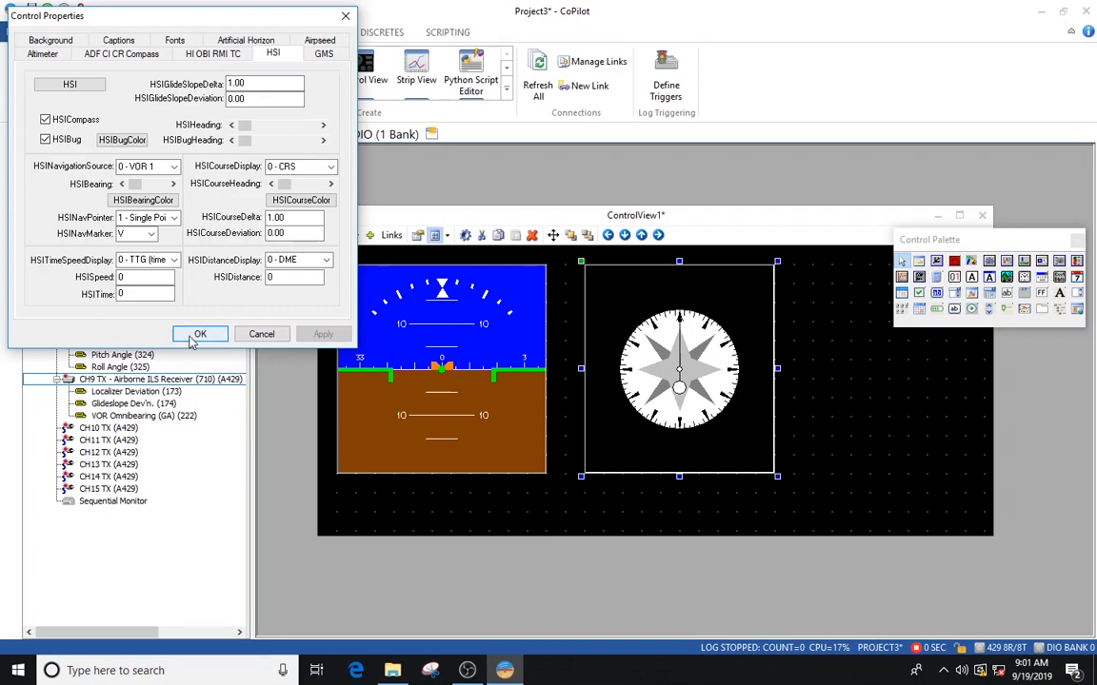
pyautogui.click(58, 88)
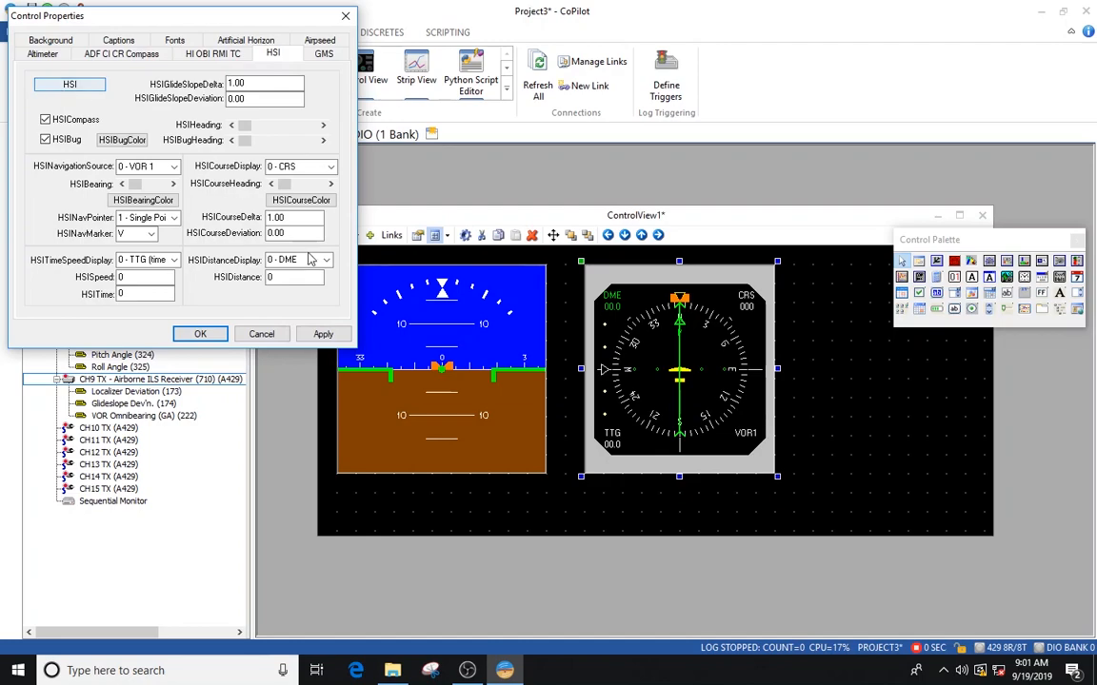
pyautogui.click(319, 334)
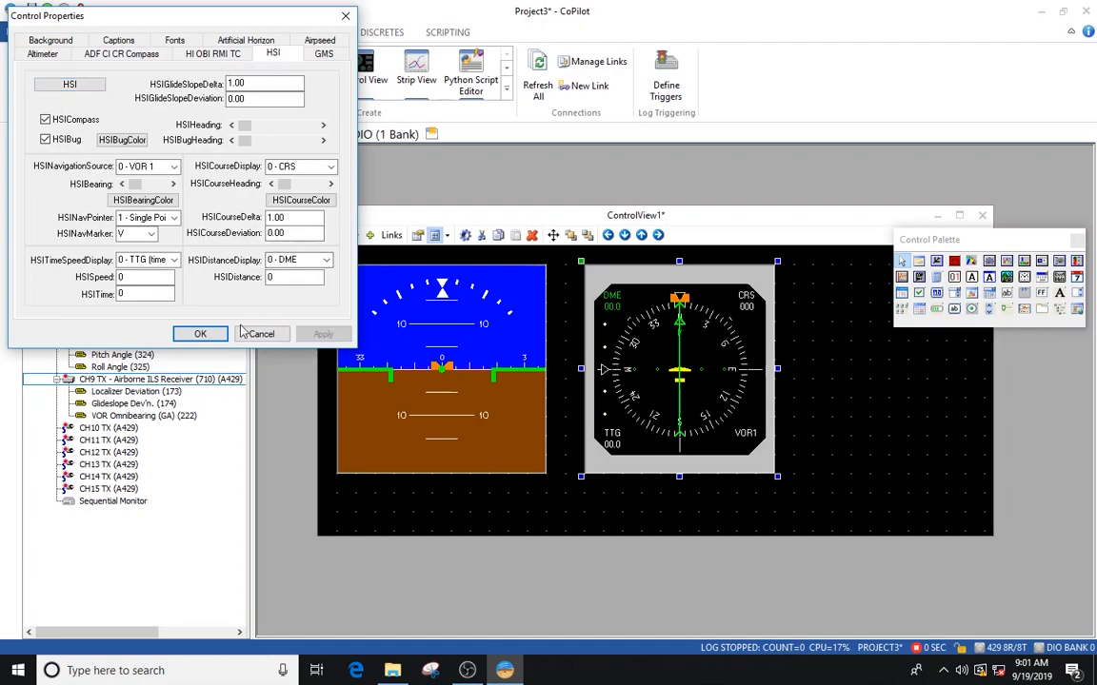
pyautogui.click(198, 333)
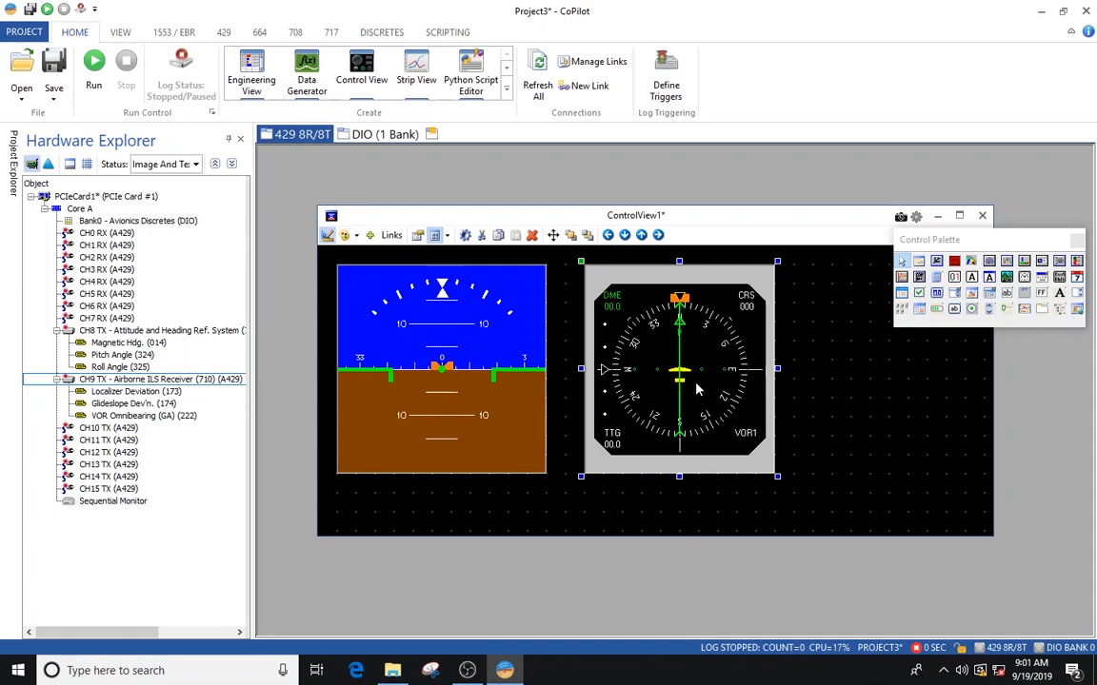
pyautogui.click(823, 415)
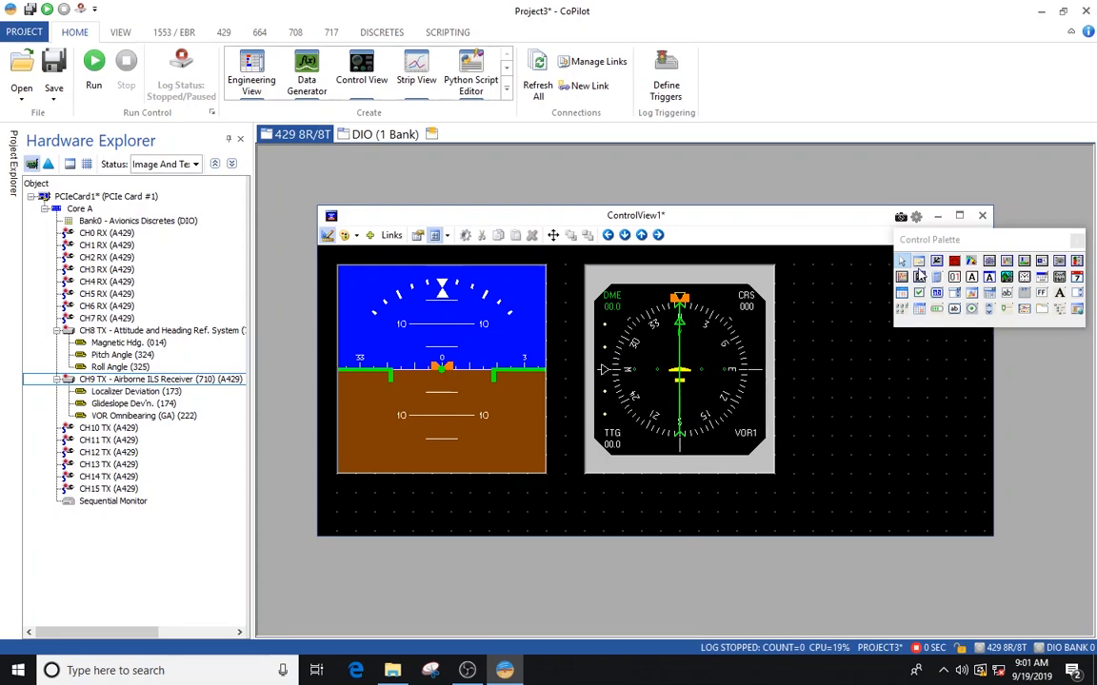
# Step: Leave design mode and fit the control view window's width to the two instruments, placing it in the workspace's upper-left corner
pyautogui.click(327, 236)
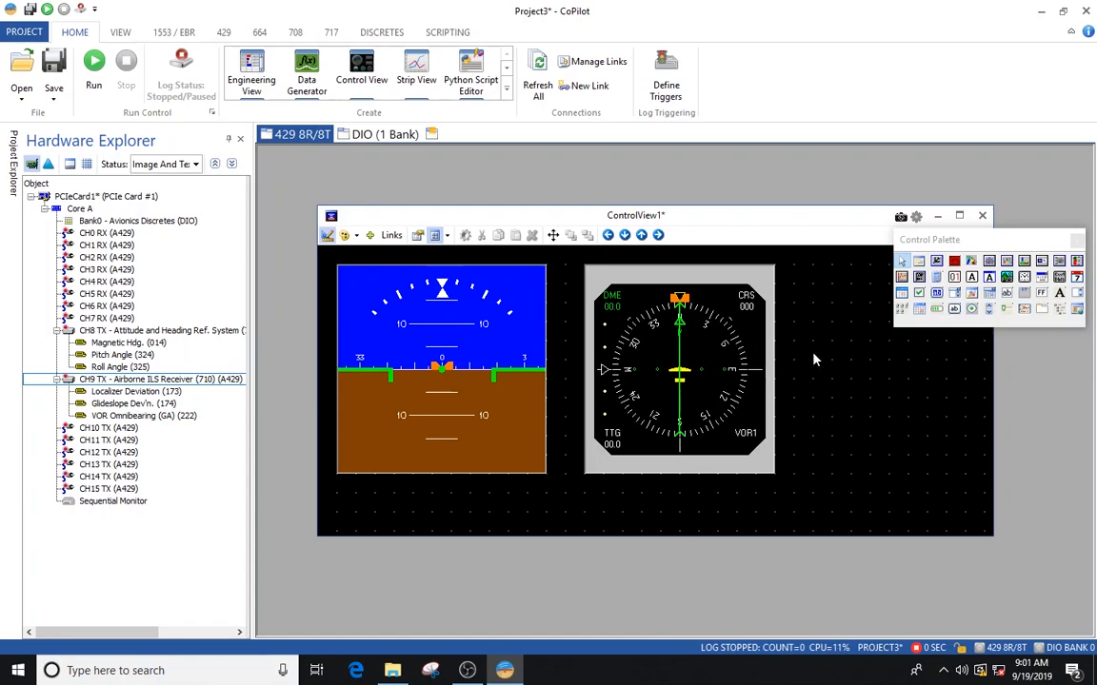
pyautogui.click(326, 236)
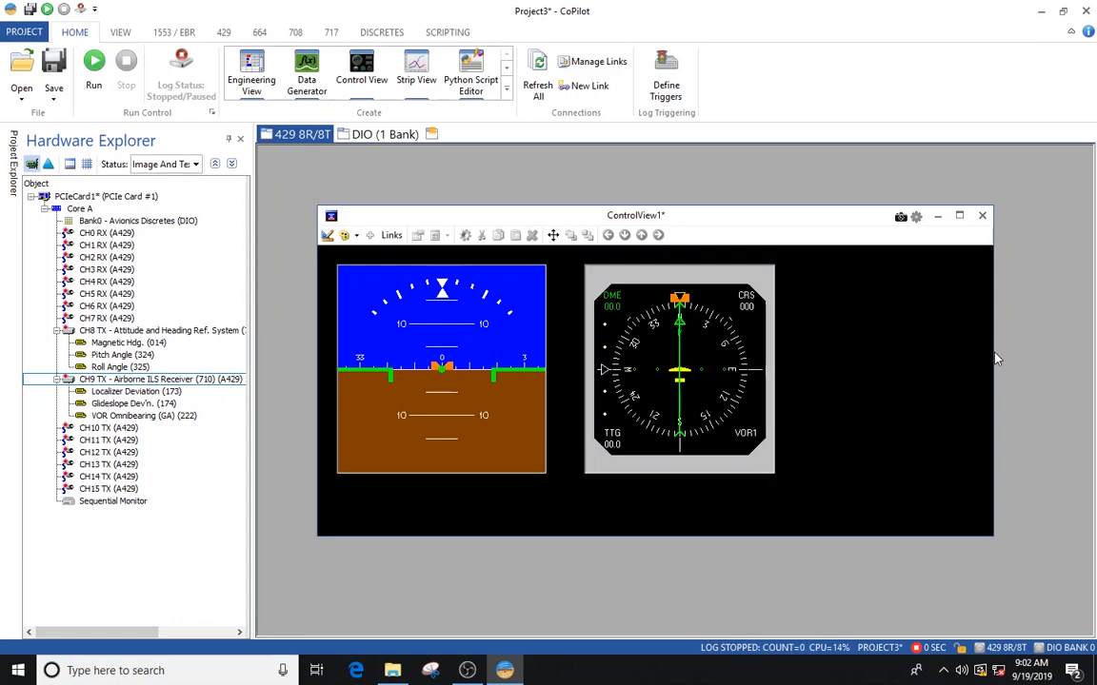
pyautogui.moveTo(993, 345); pyautogui.dragTo(809, 330)
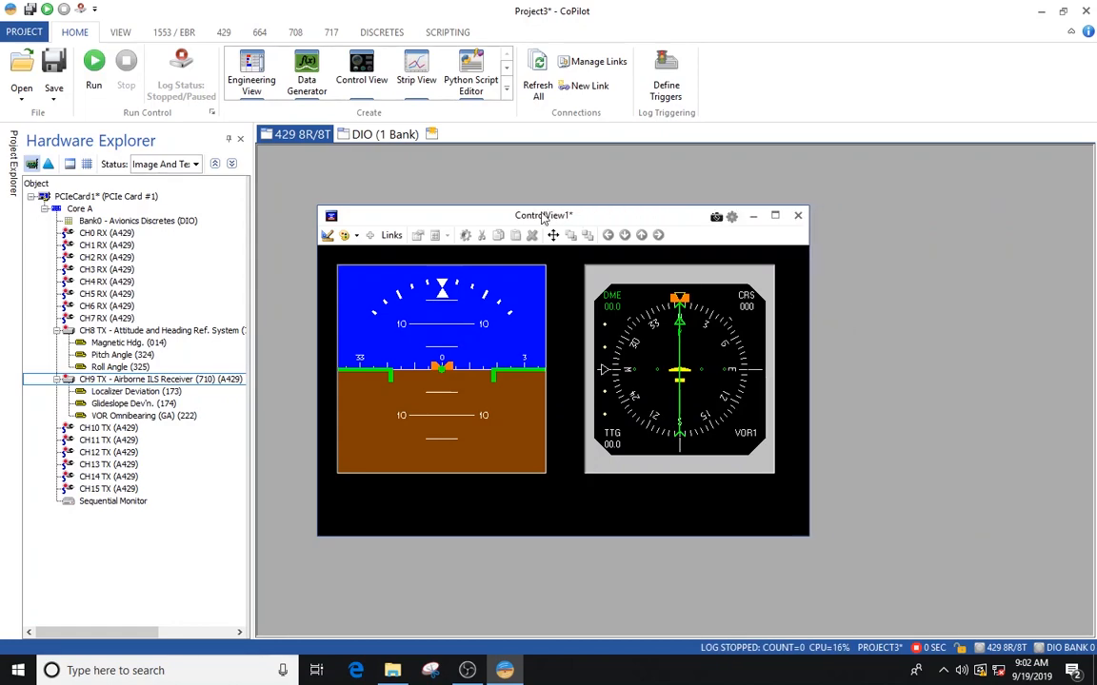
pyautogui.moveTo(542, 218); pyautogui.dragTo(487, 158)
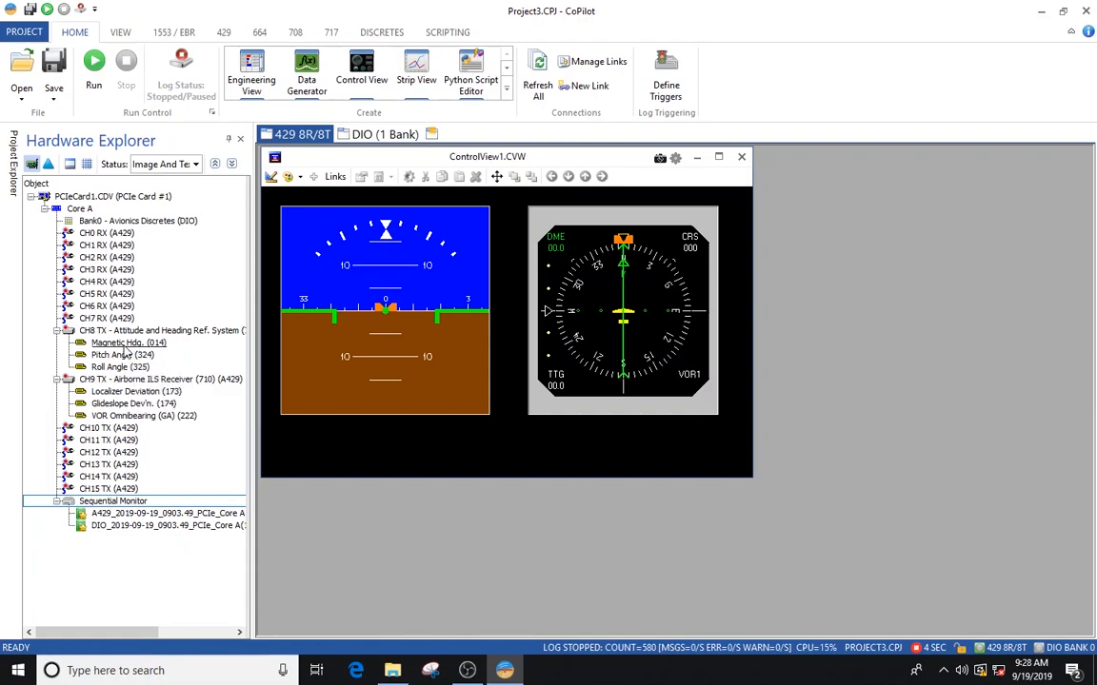
# Step: Start a new link and choose the Pitch Angle (324) label of CH8 TX on PCIeCard1 as its source
pyautogui.click(592, 88)
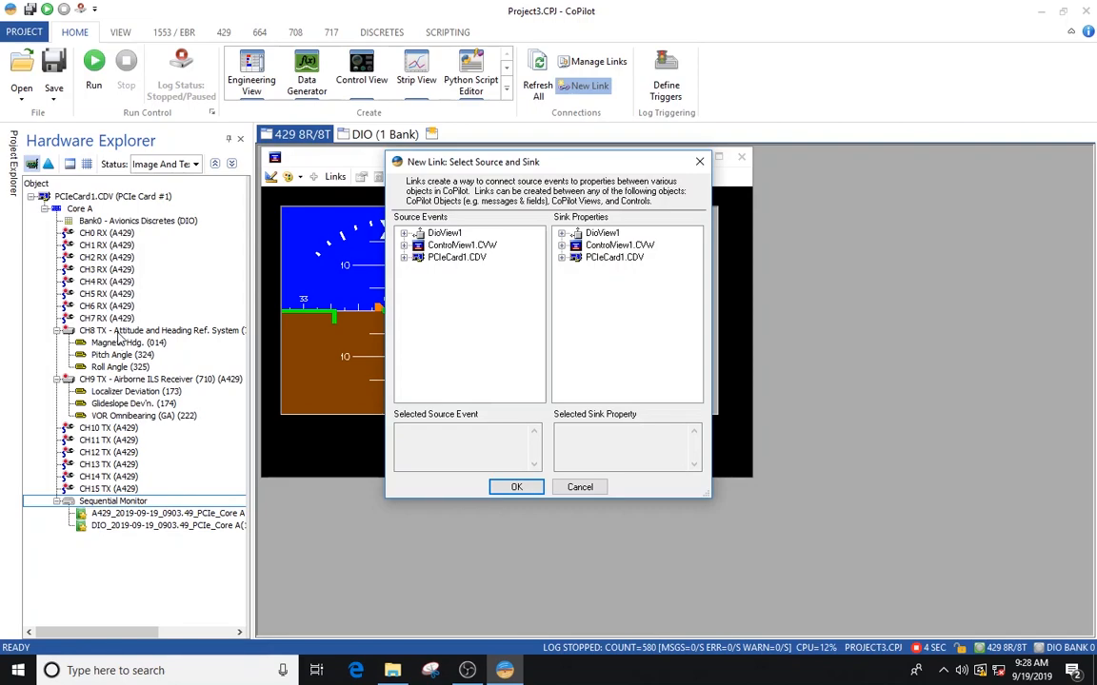
pyautogui.click(404, 258)
pyautogui.click(418, 270)
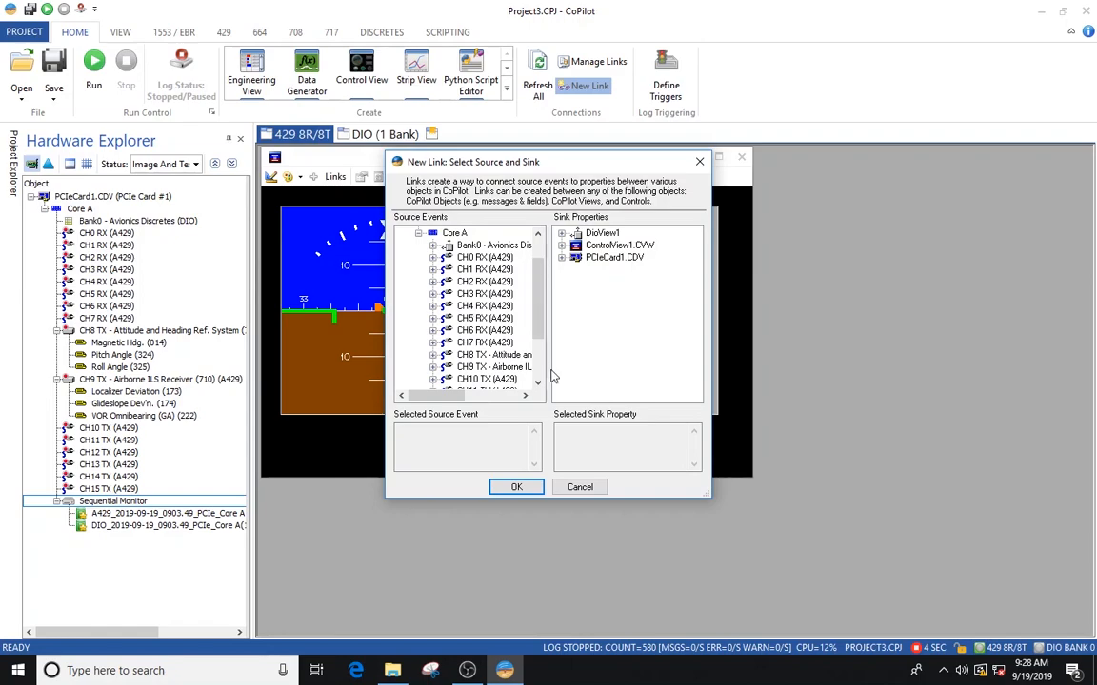
pyautogui.click(433, 355)
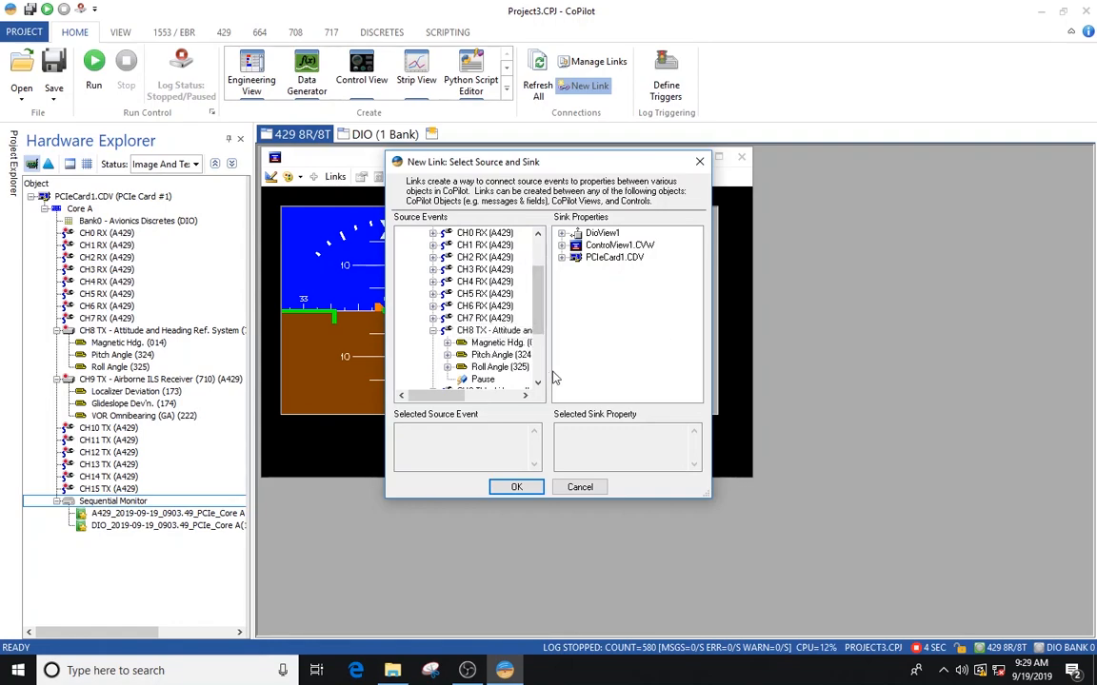
pyautogui.click(493, 355)
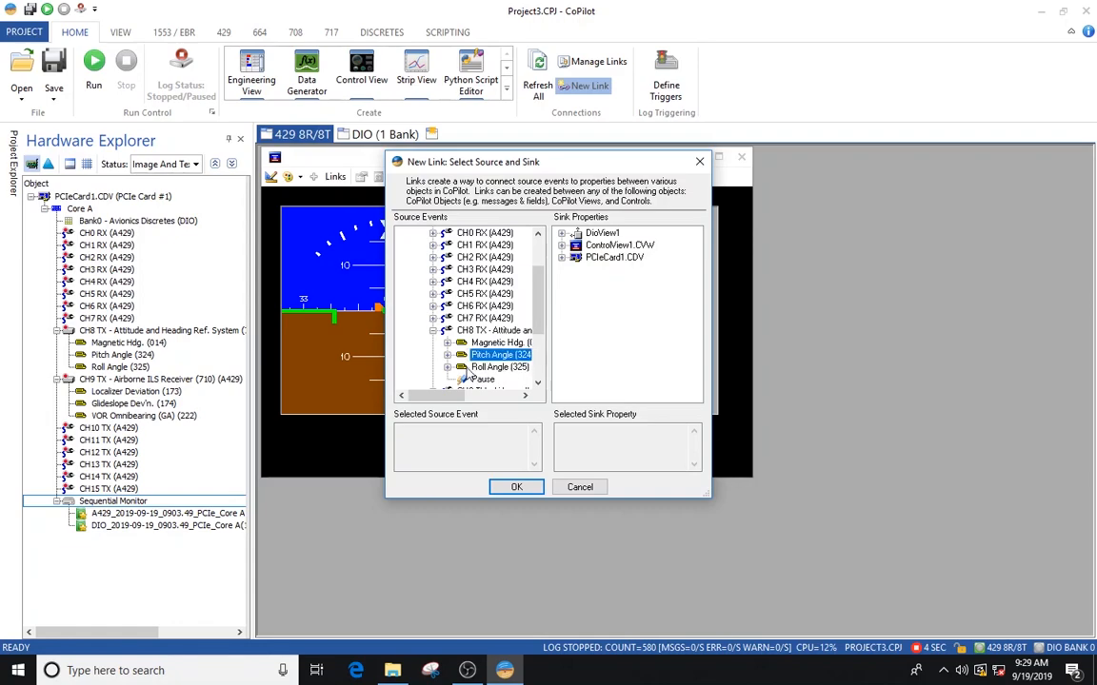
# Step: Try to link the Pitch Angle (324) source to the AHPitch property of AirCtrl1 in ControlView1, with the link dialog moved clear of the instruments
pyautogui.click(561, 245)
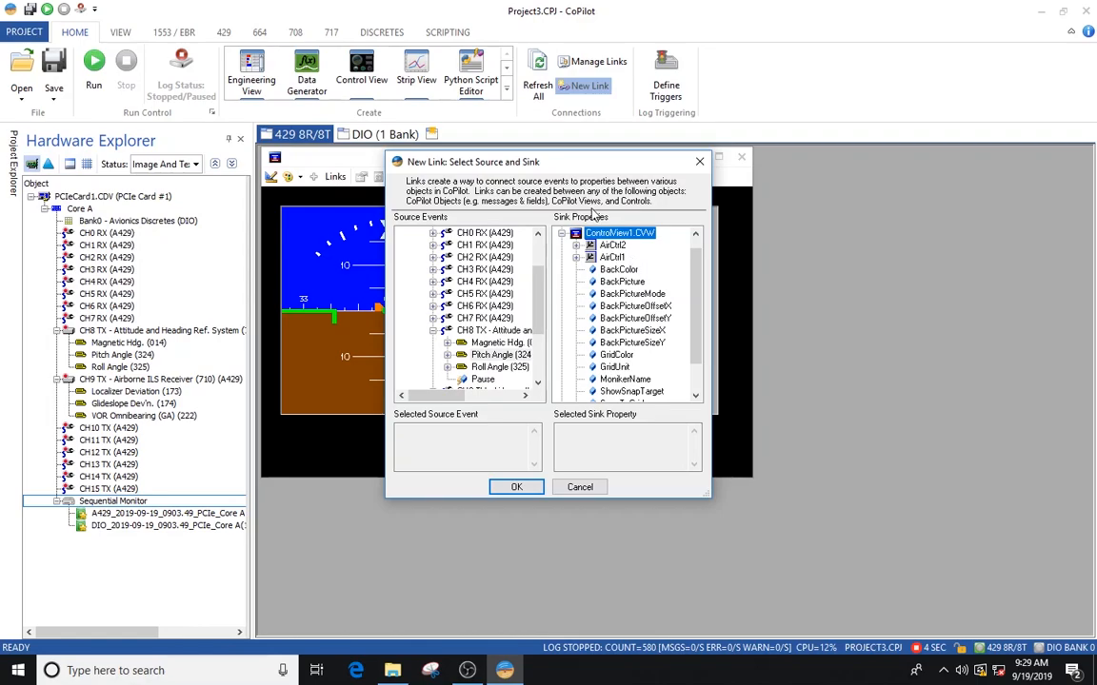
pyautogui.moveTo(576, 167); pyautogui.dragTo(935, 208)
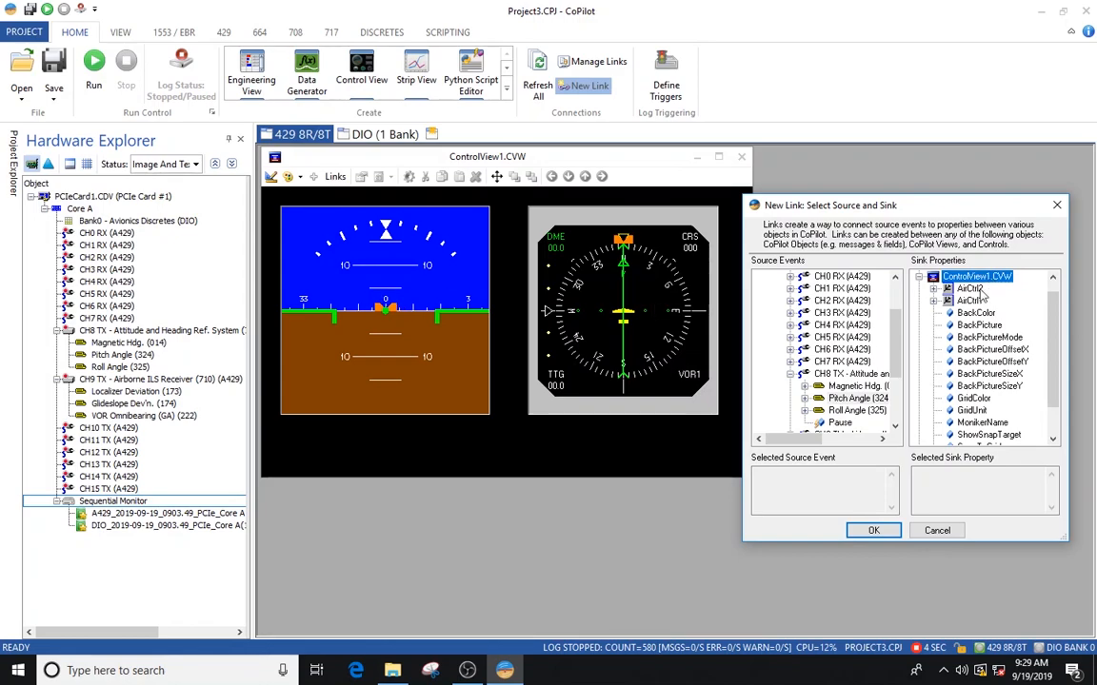
pyautogui.click(934, 301)
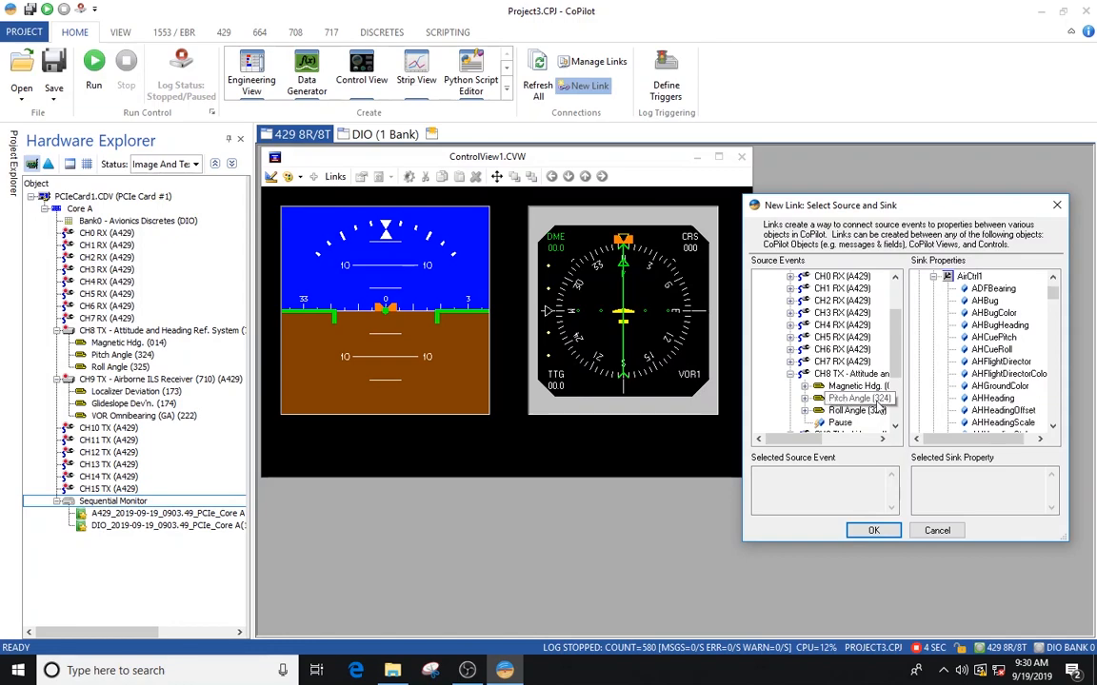
pyautogui.click(842, 401)
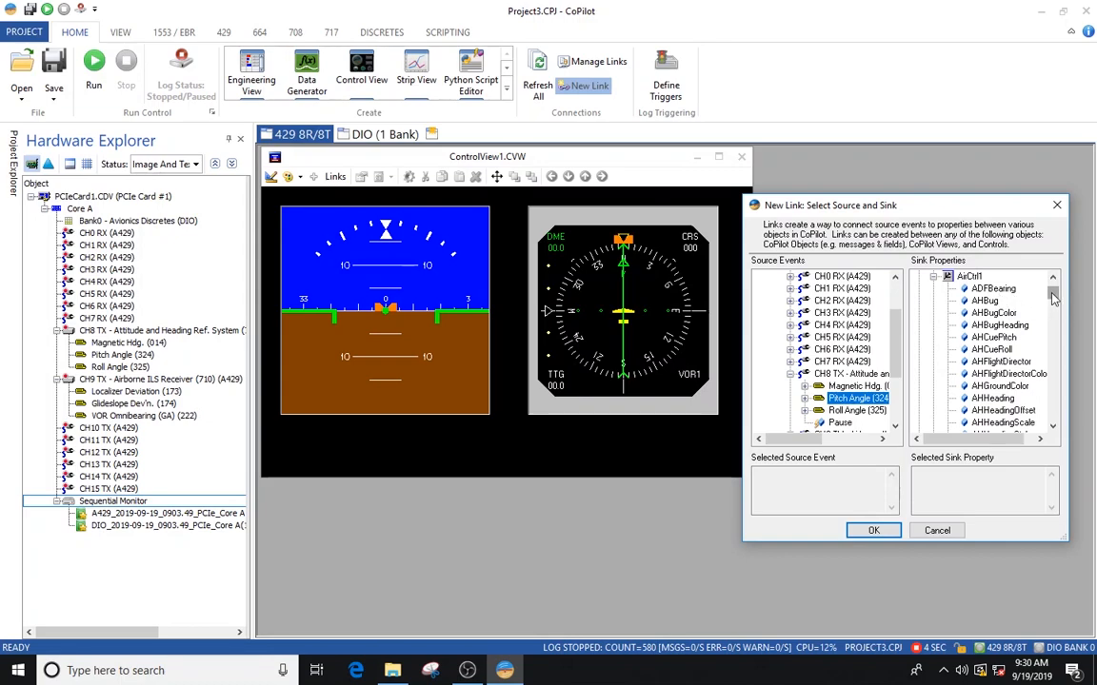
pyautogui.moveTo(1053, 299); pyautogui.dragTo(1052, 310)
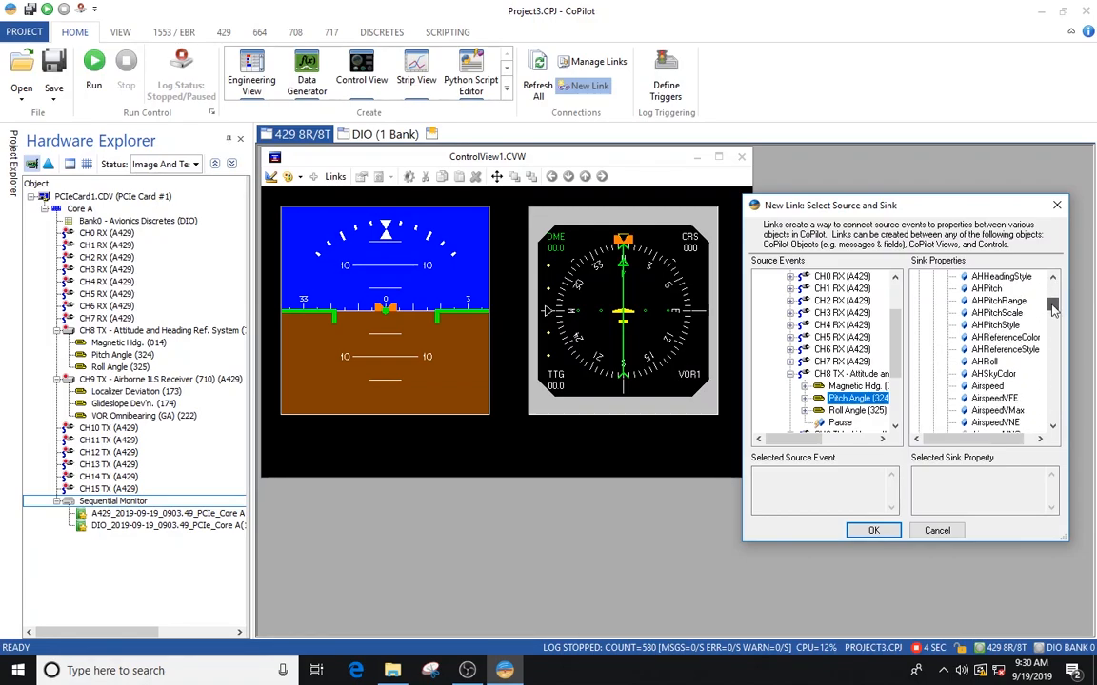
pyautogui.click(996, 293)
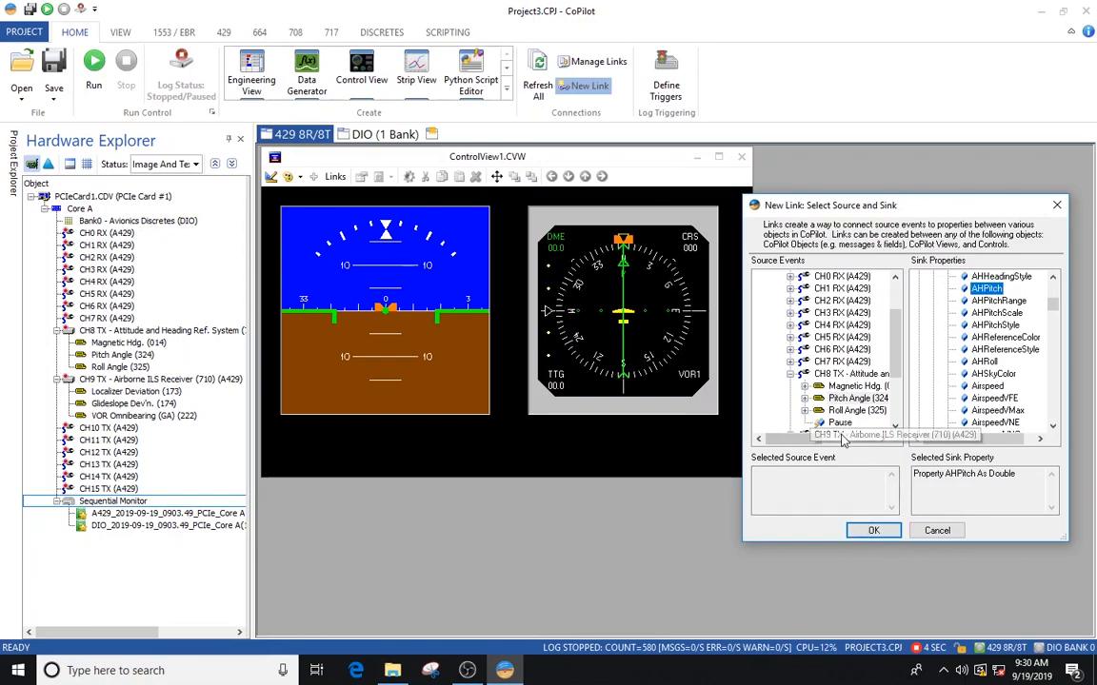
pyautogui.click(868, 531)
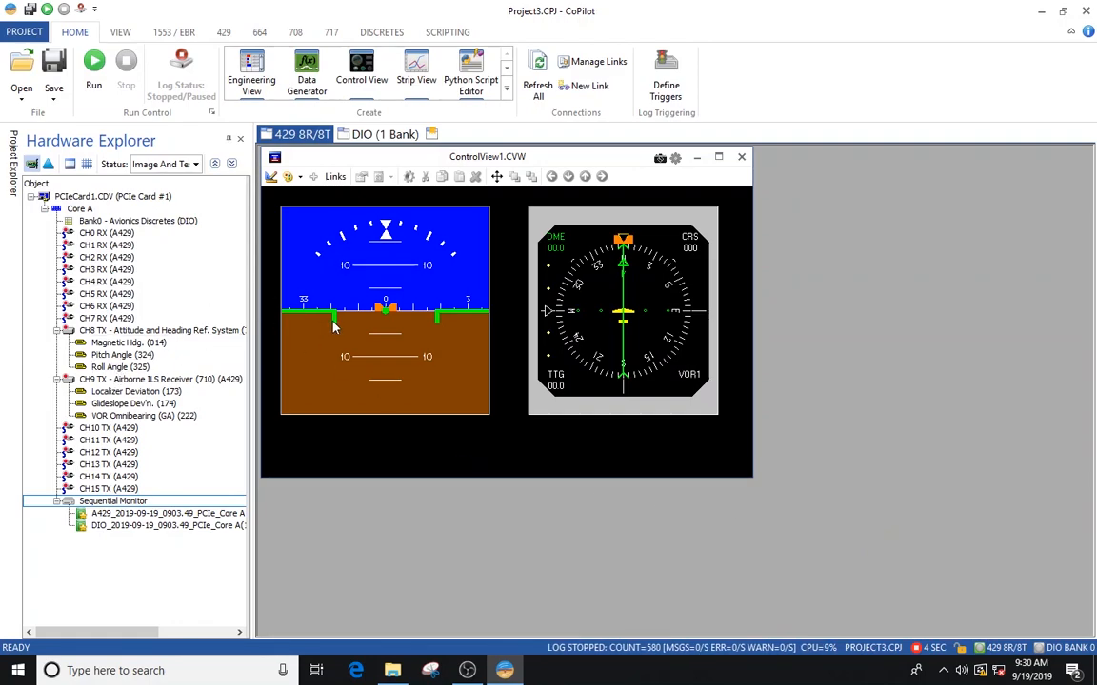
# Step: Start another link and choose the Roll Angle (325) label of CH8 TX on PCIeCard1 as its source
pyautogui.click(114, 367)
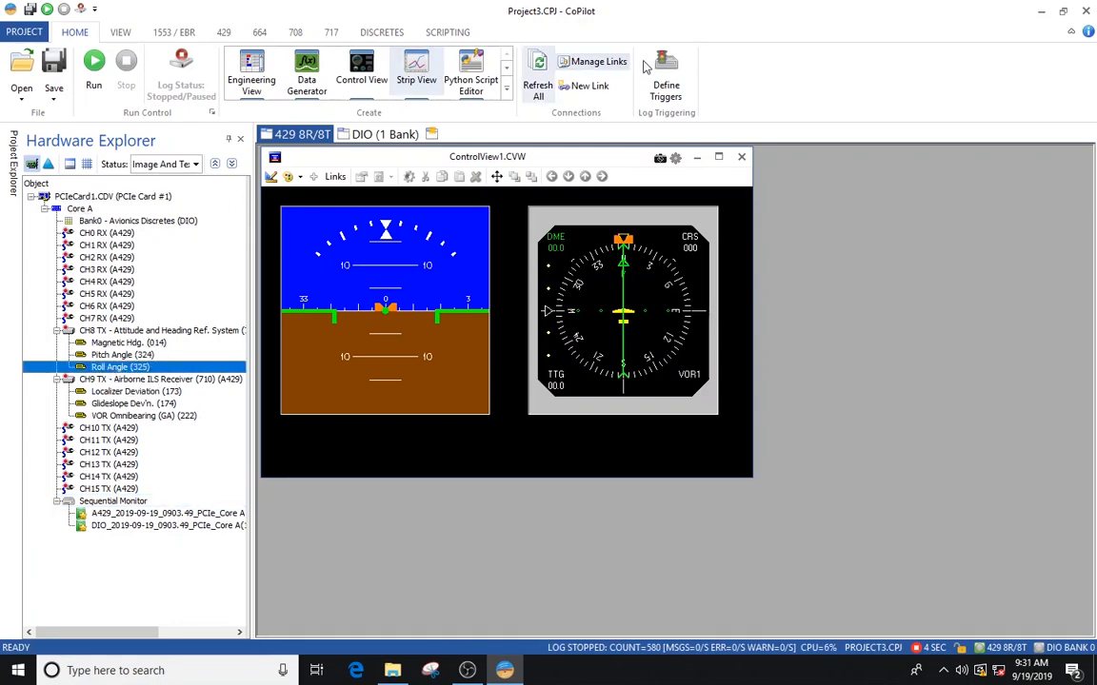
pyautogui.click(592, 90)
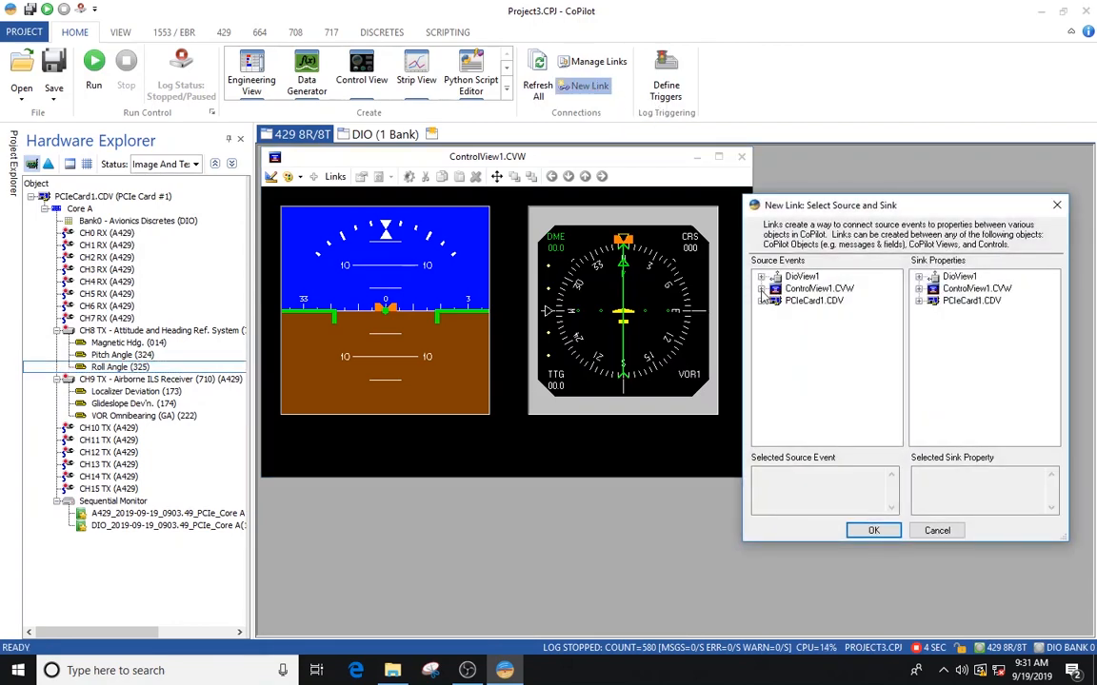
pyautogui.click(762, 290)
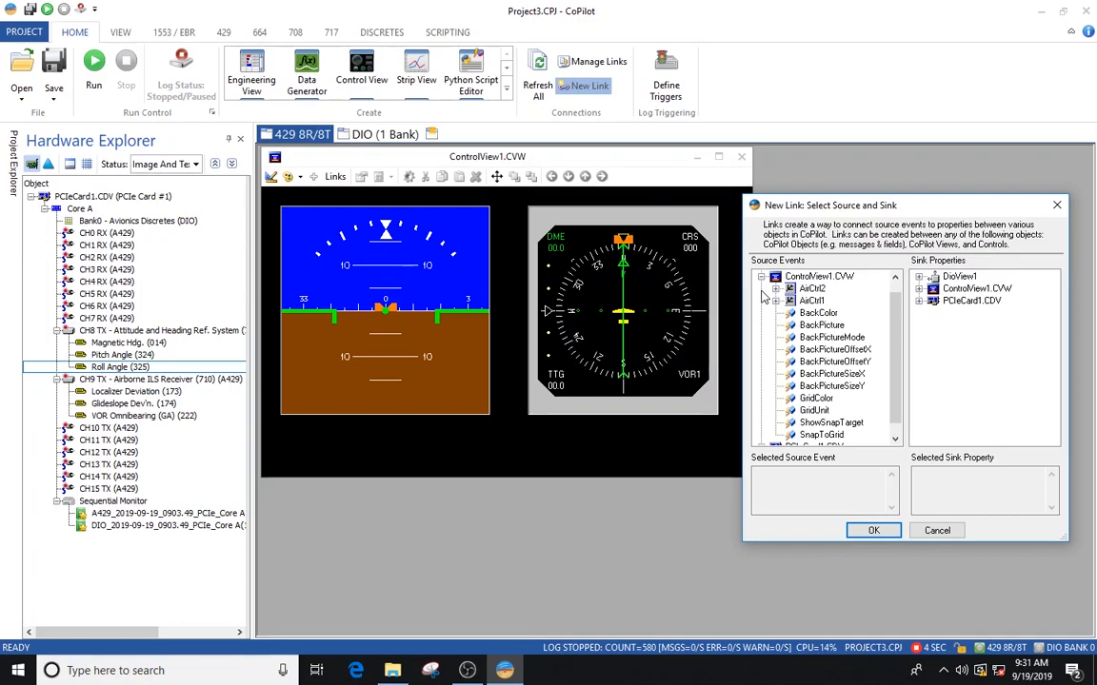
pyautogui.click(762, 276)
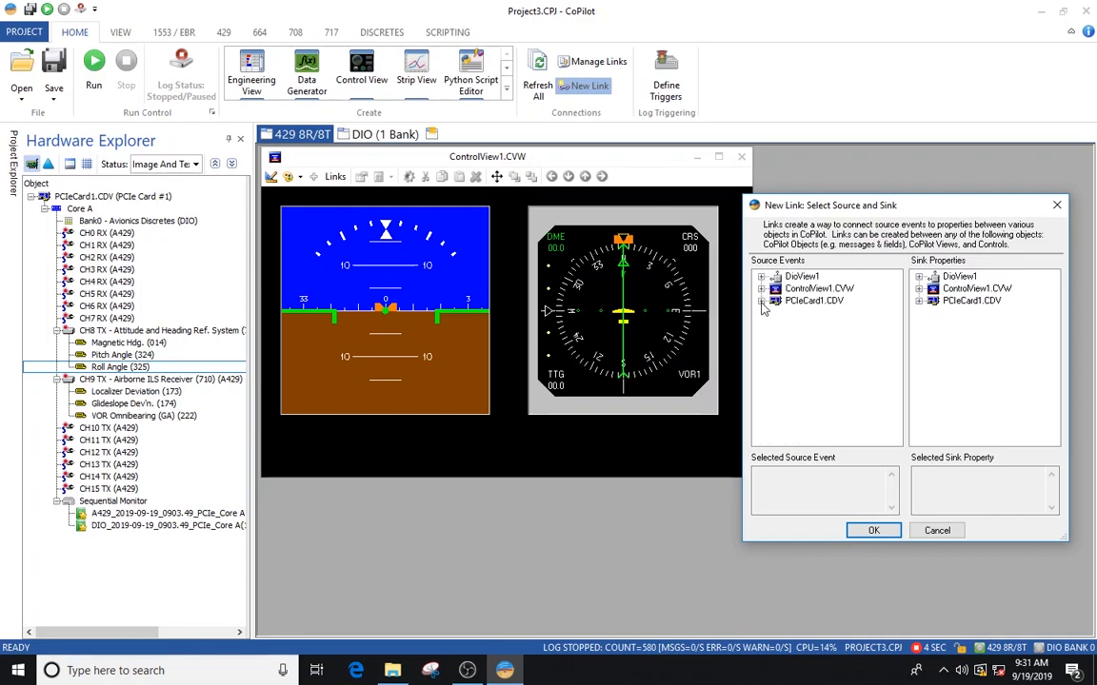
pyautogui.click(762, 301)
pyautogui.click(776, 313)
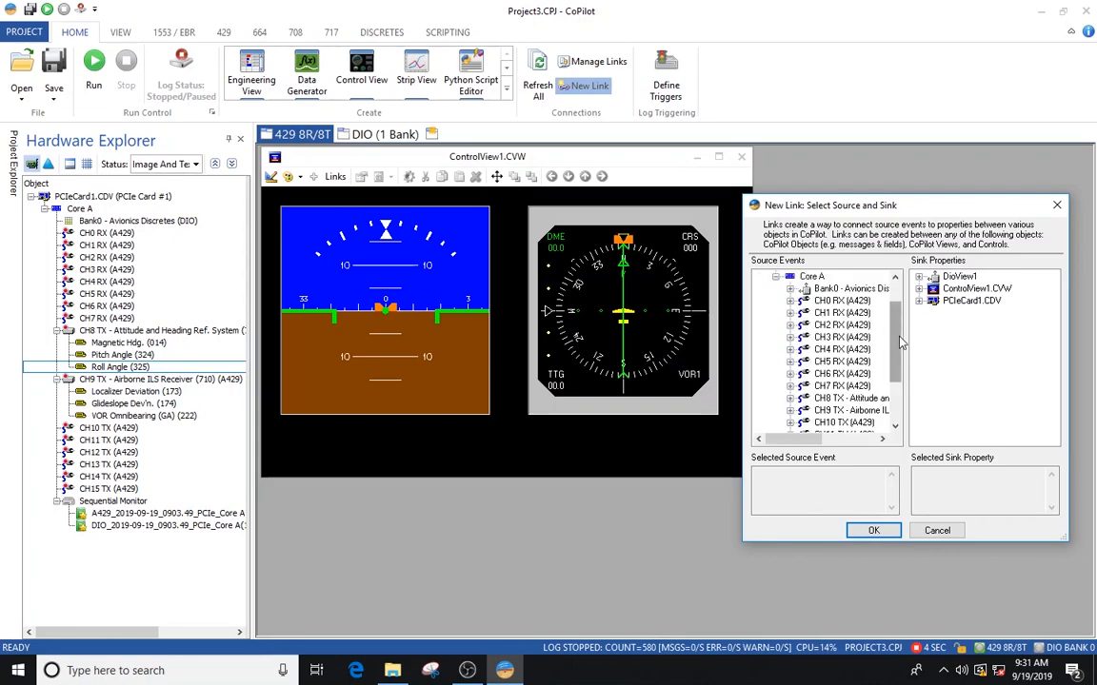
pyautogui.moveTo(900, 343); pyautogui.dragTo(903, 376)
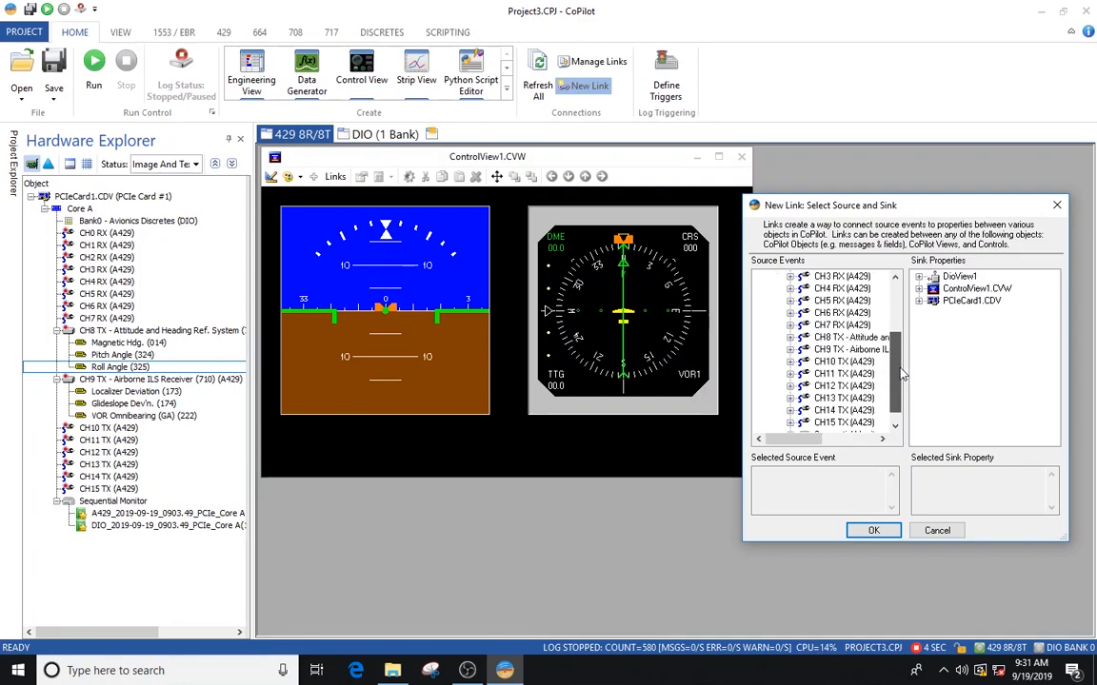
pyautogui.click(791, 338)
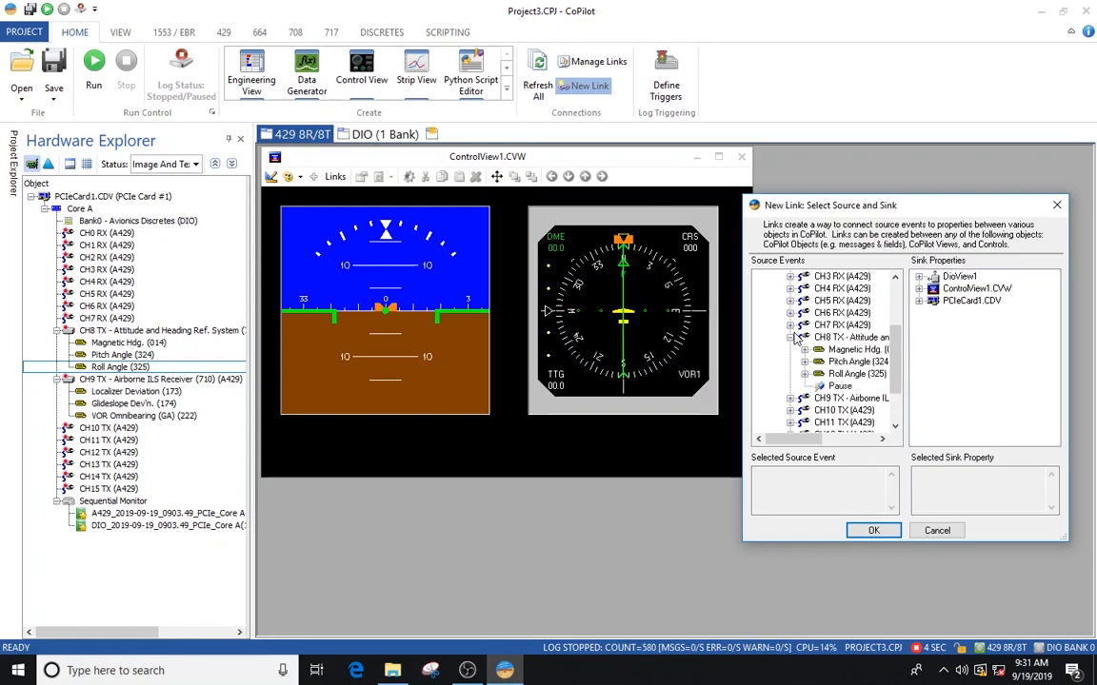
pyautogui.click(834, 376)
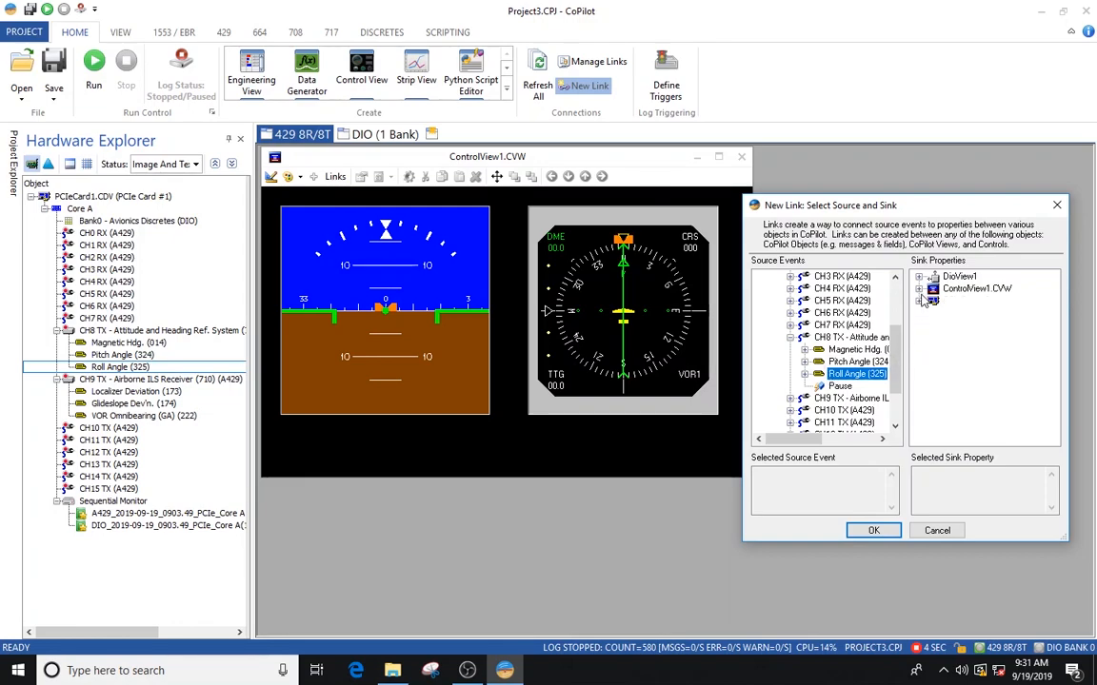
# Step: Try to link the Roll Angle (325) source to the AHRoll property of AirCtrl1 in ControlView1
pyautogui.click(919, 290)
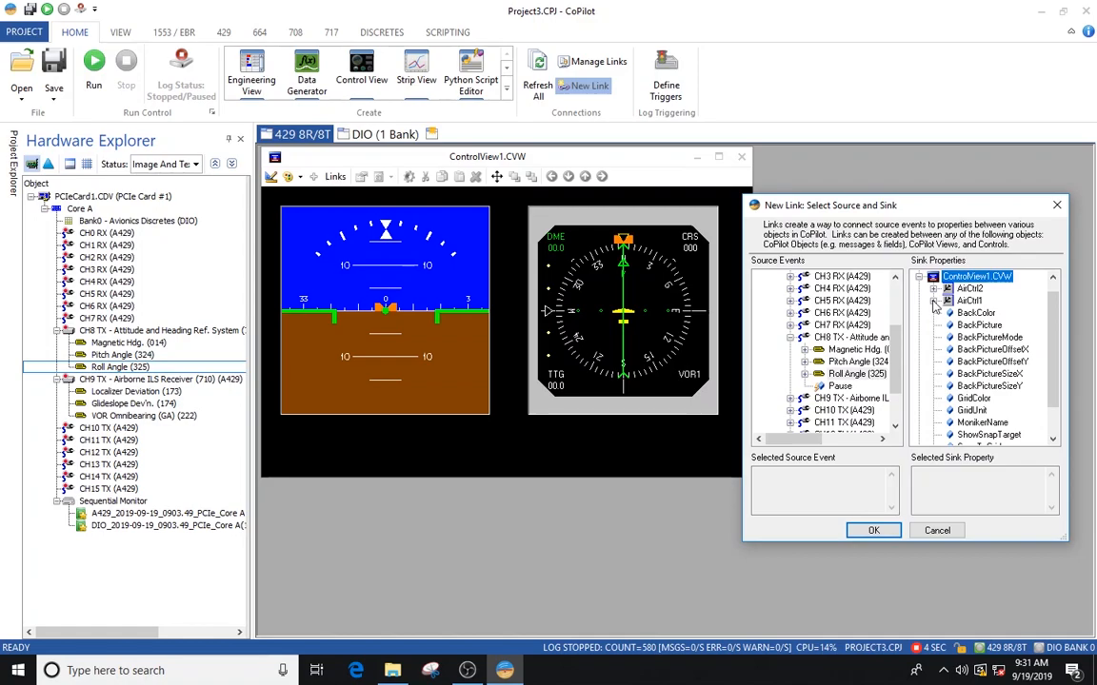
pyautogui.click(933, 301)
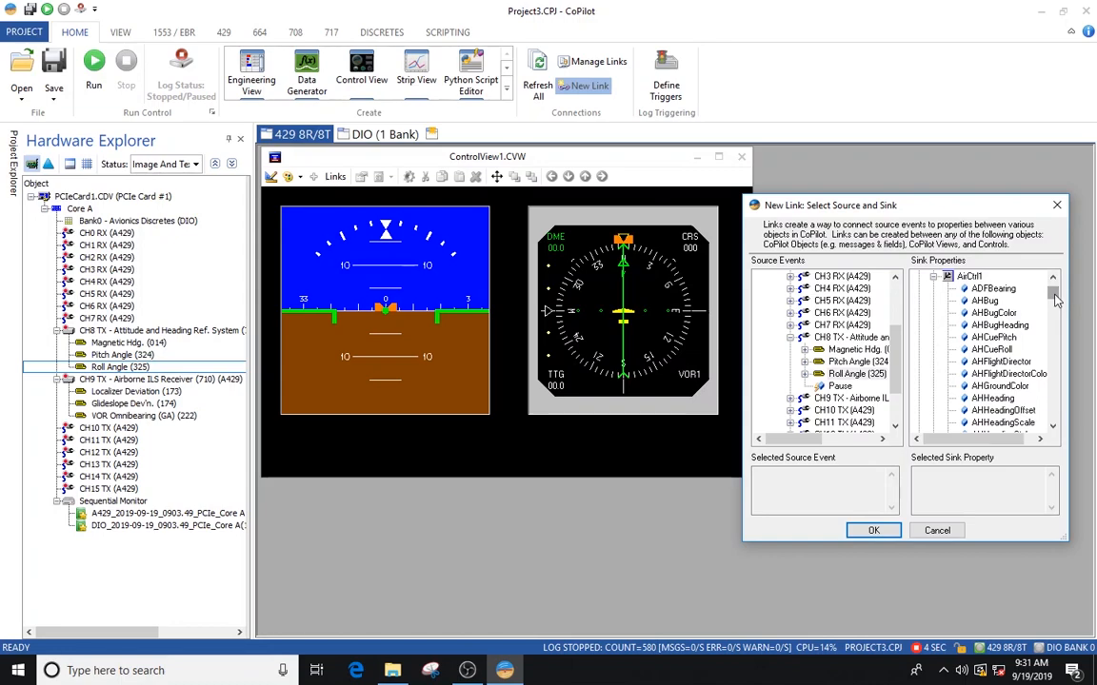
pyautogui.moveTo(1054, 295); pyautogui.dragTo(1054, 310)
pyautogui.click(989, 350)
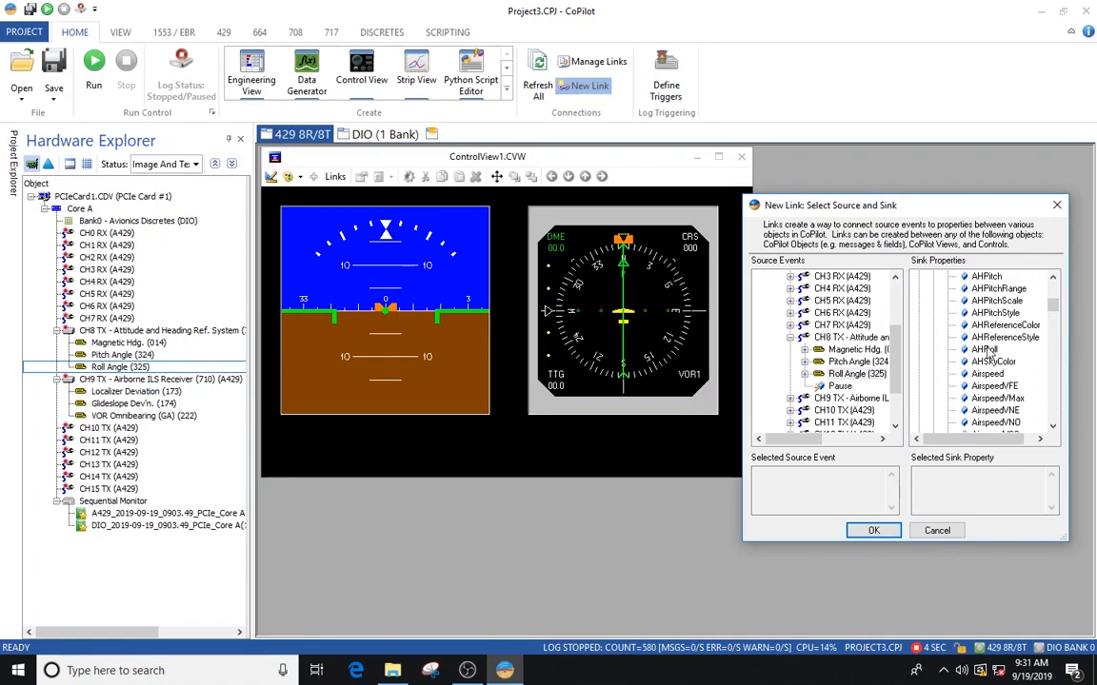
pyautogui.click(874, 531)
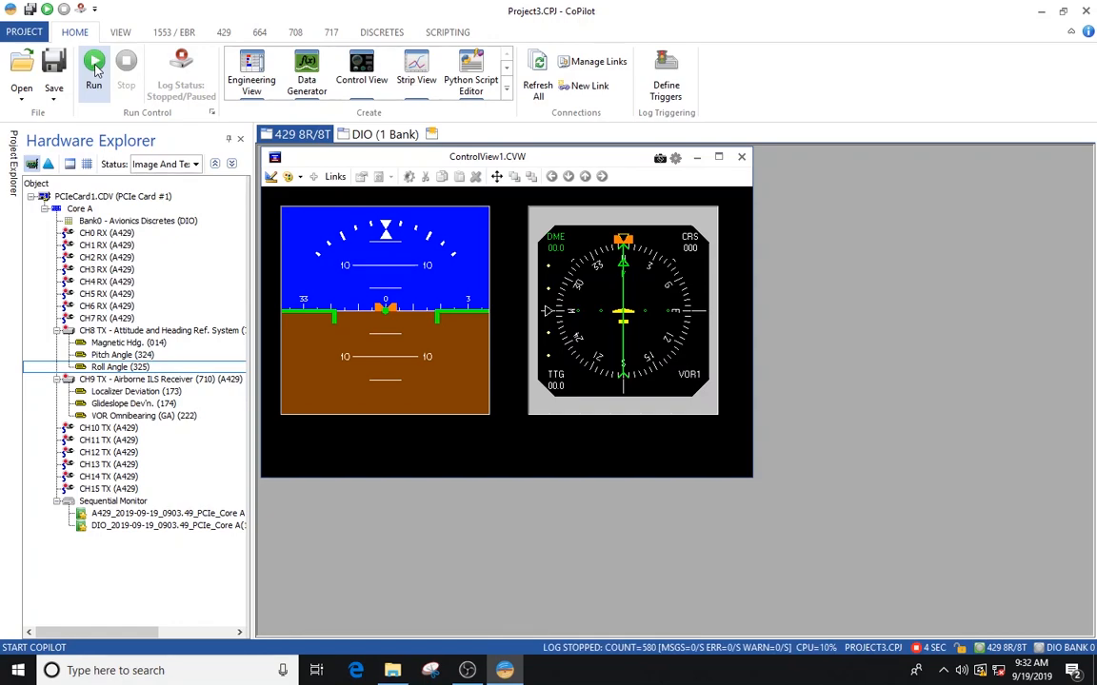
# Step: Run the project and open a slider quick control for Pitch Angle (324), placing it just right of the control view
pyautogui.click(94, 65)
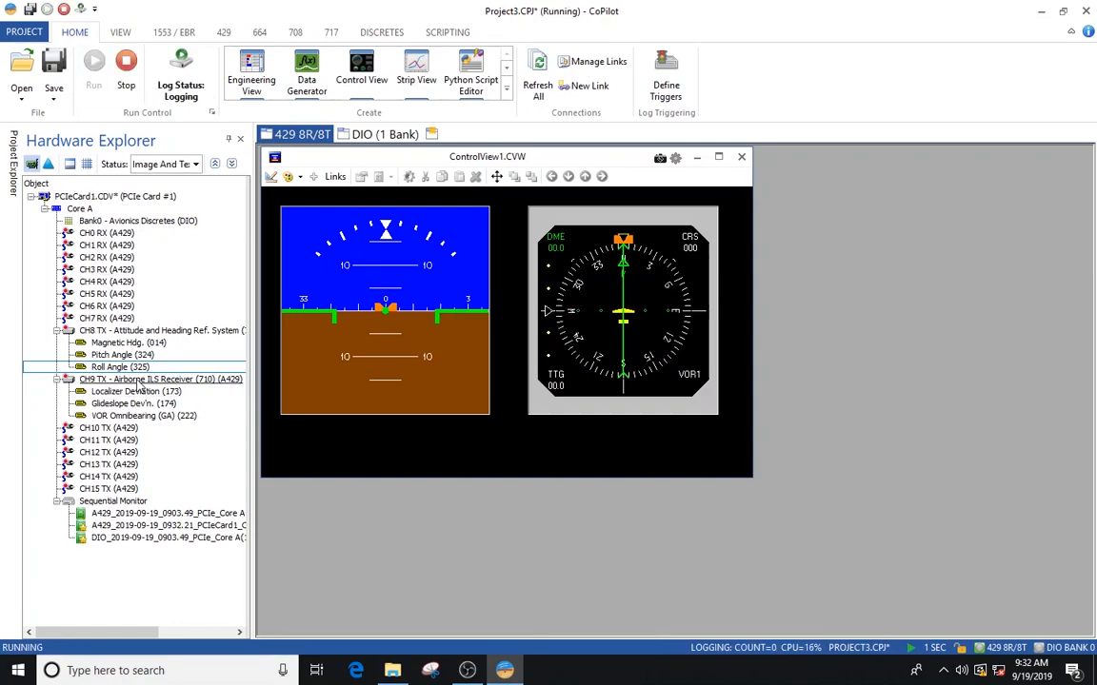
pyautogui.click(130, 356)
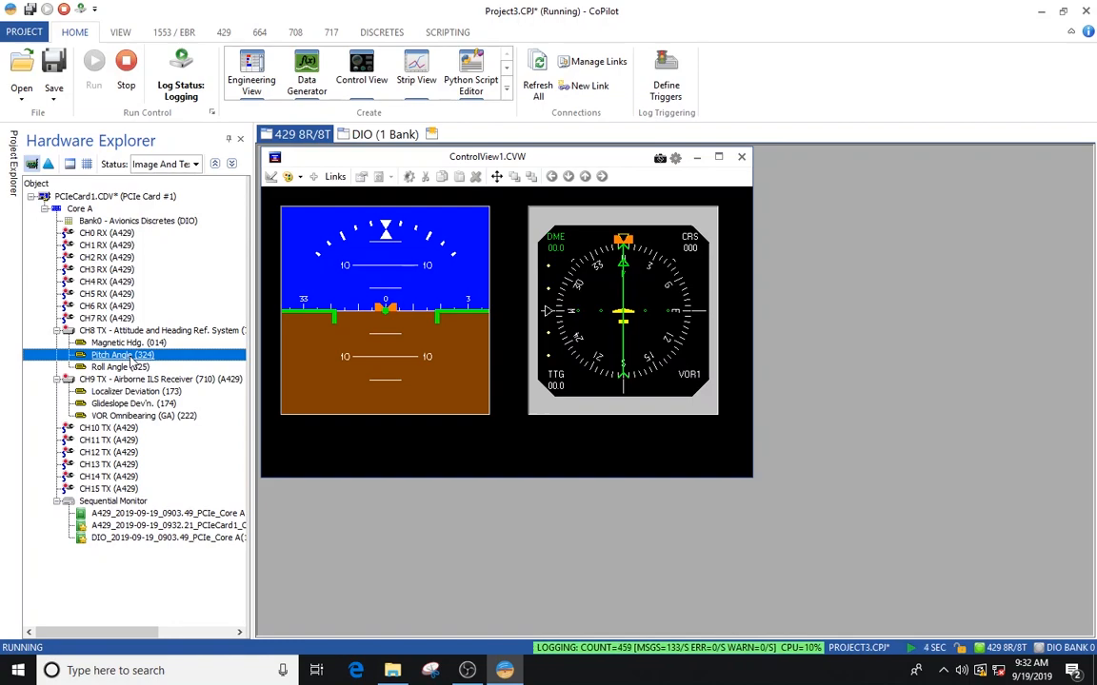
pyautogui.rightClick(131, 361)
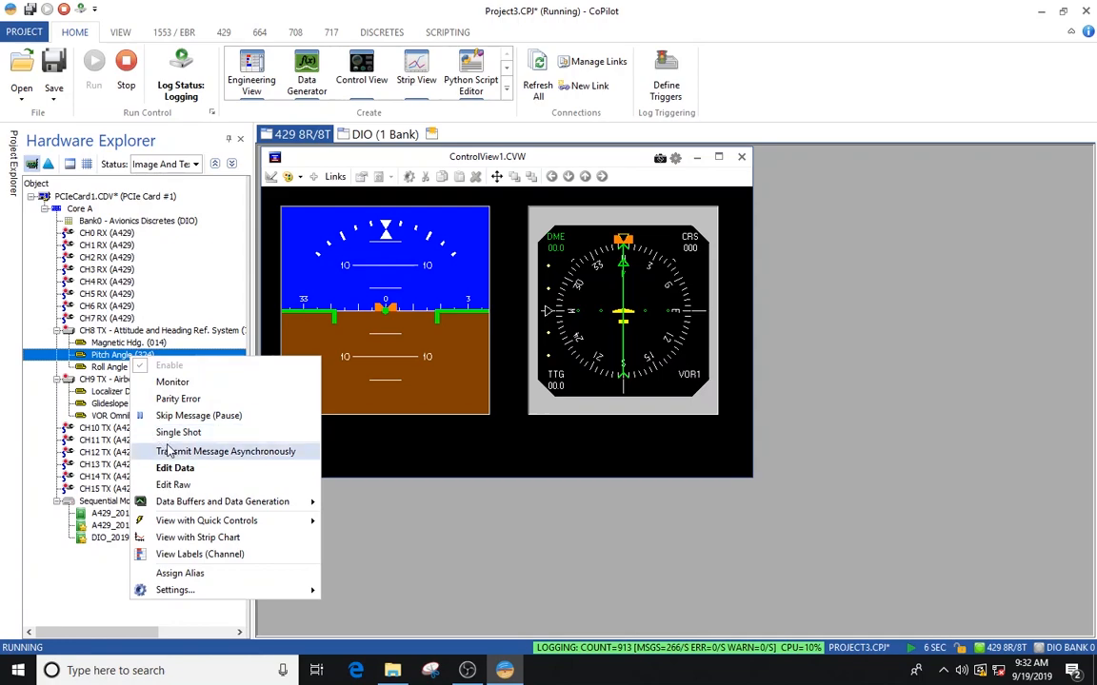
pyautogui.moveTo(305, 521)
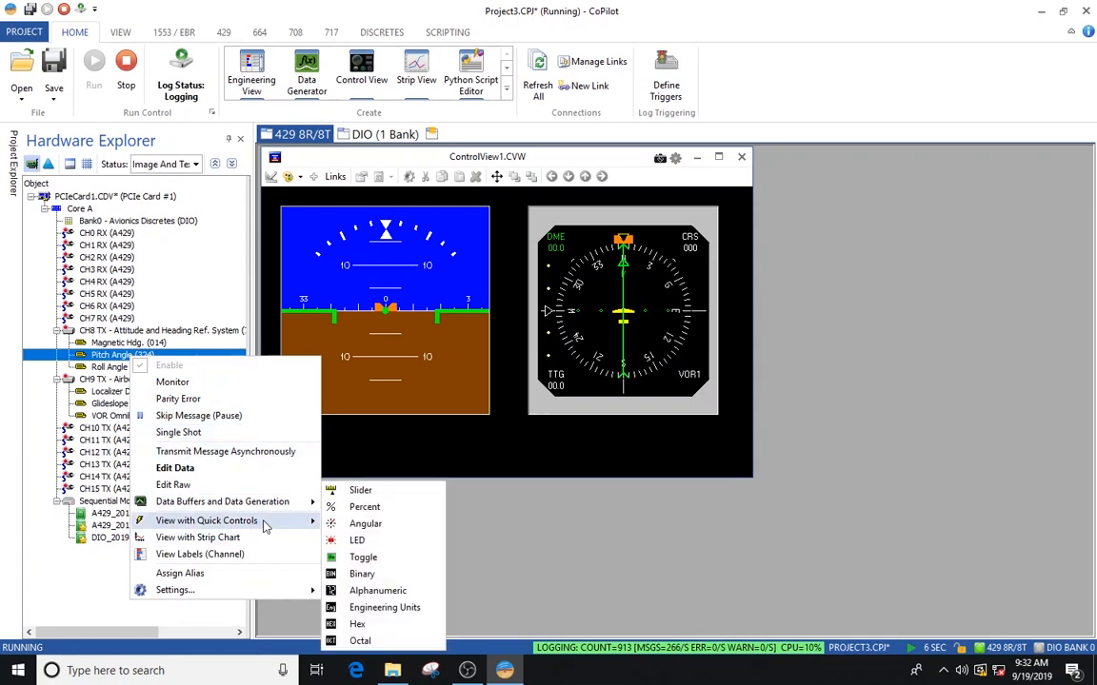
pyautogui.click(340, 496)
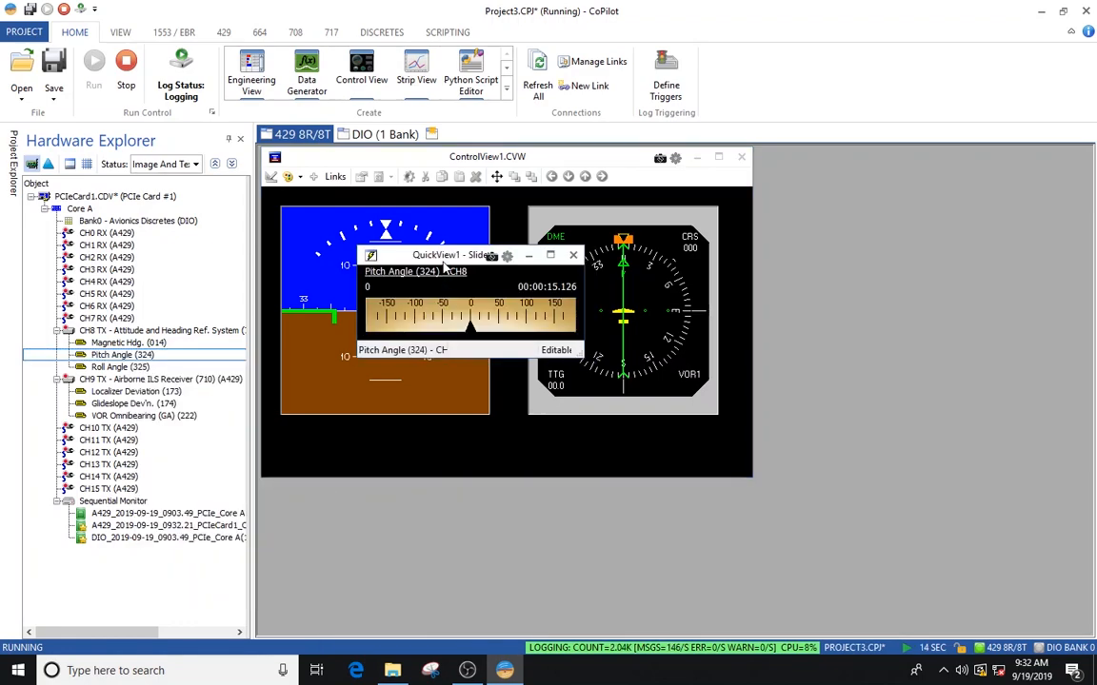
pyautogui.moveTo(444, 264); pyautogui.dragTo(862, 267)
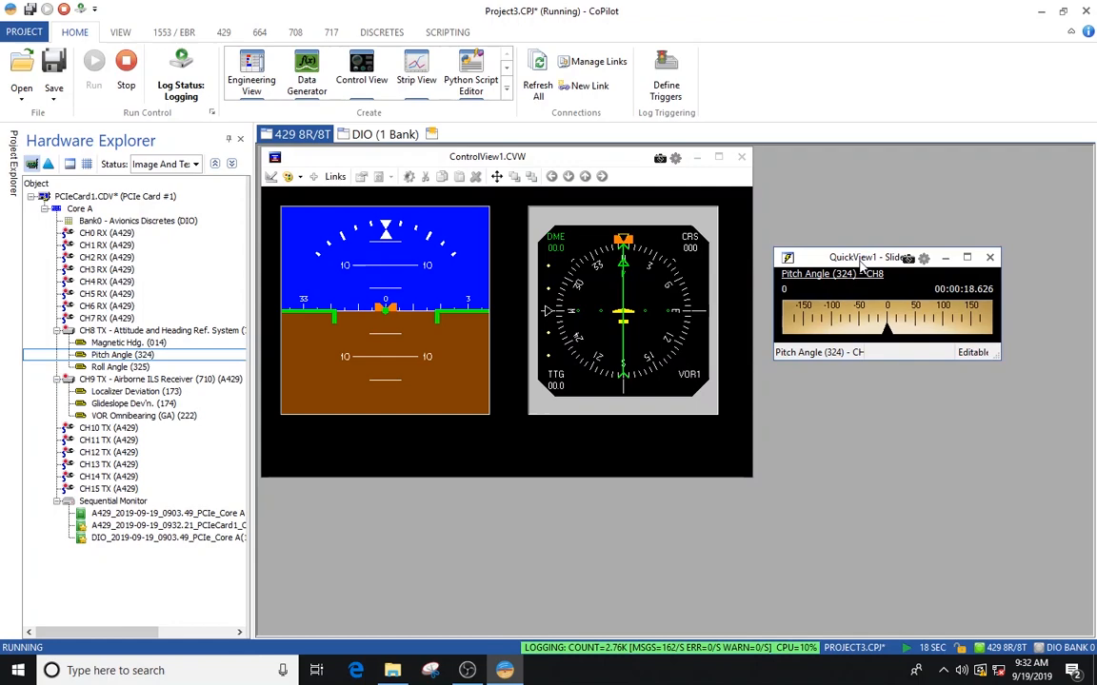
# Step: Test the artificial horizon's response by setting the pitch slider to about 9.5 and about -19
pyautogui.click(892, 338)
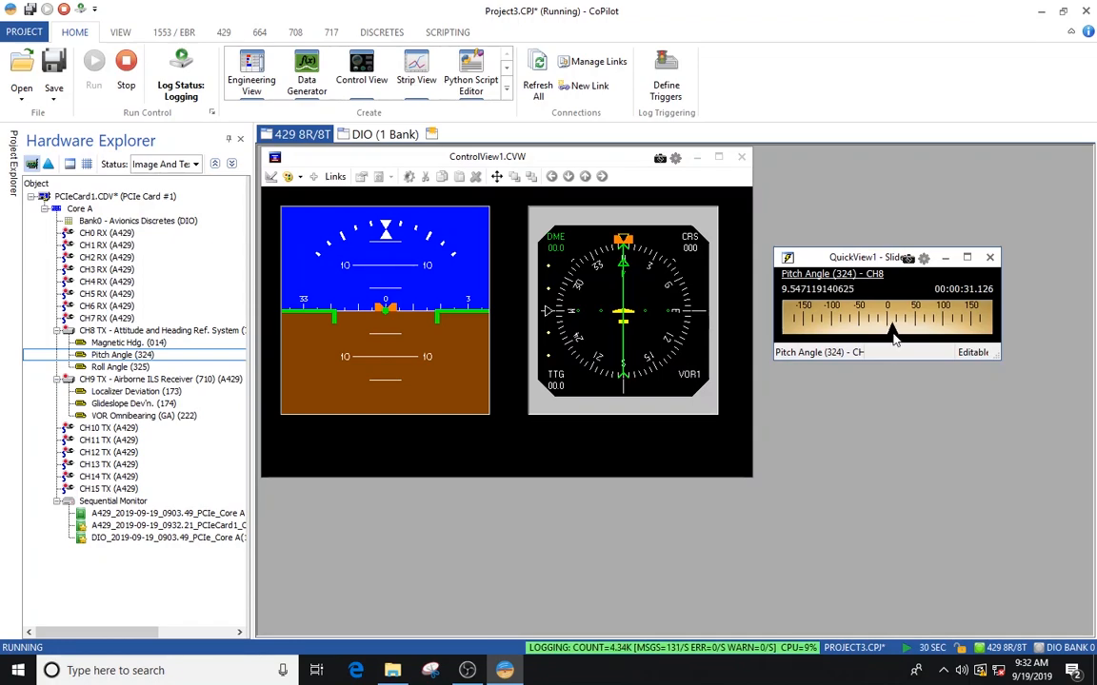
pyautogui.moveTo(893, 339); pyautogui.dragTo(877, 332)
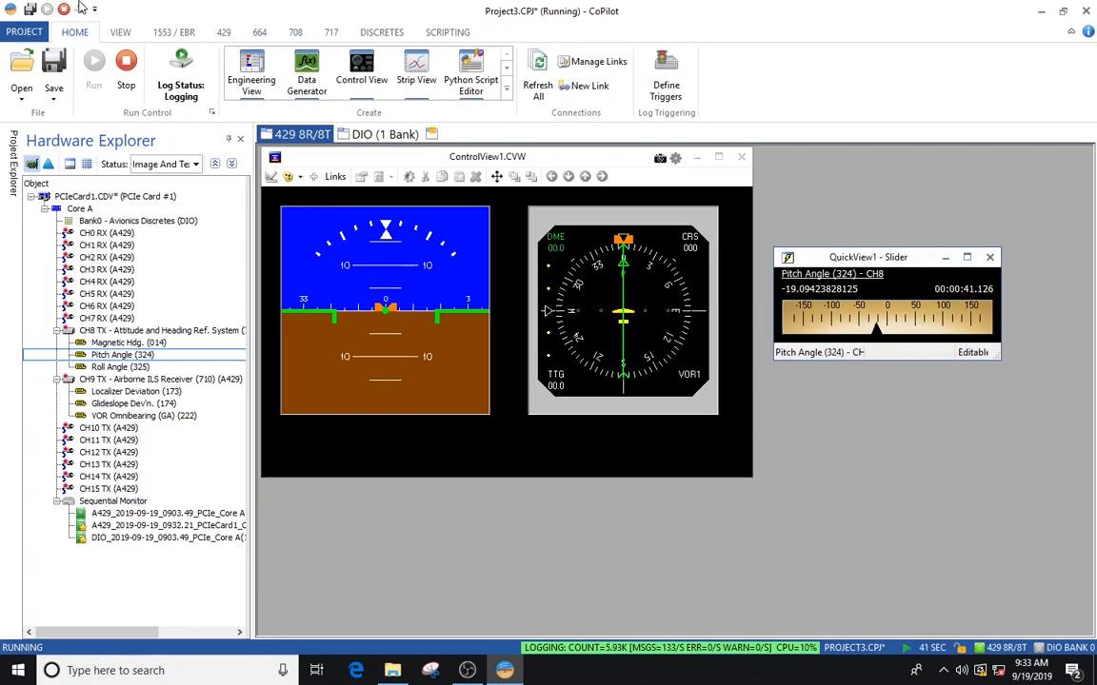
# Step: Stop the run and remove the pitch slider quick view from the project
pyautogui.click(126, 63)
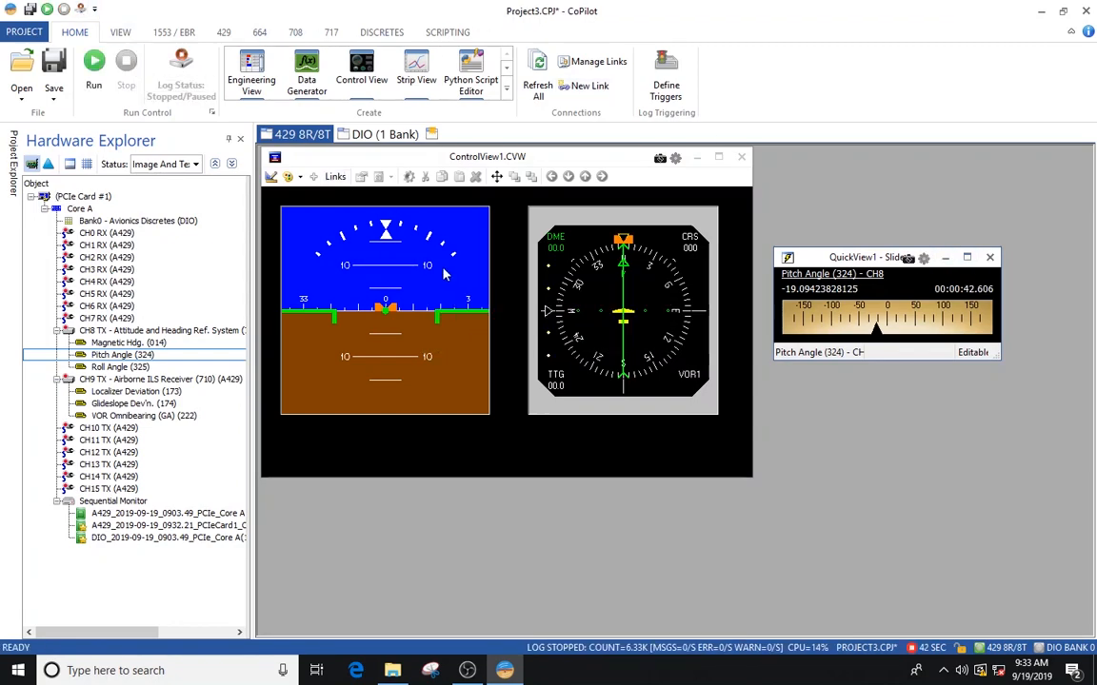
pyautogui.click(990, 258)
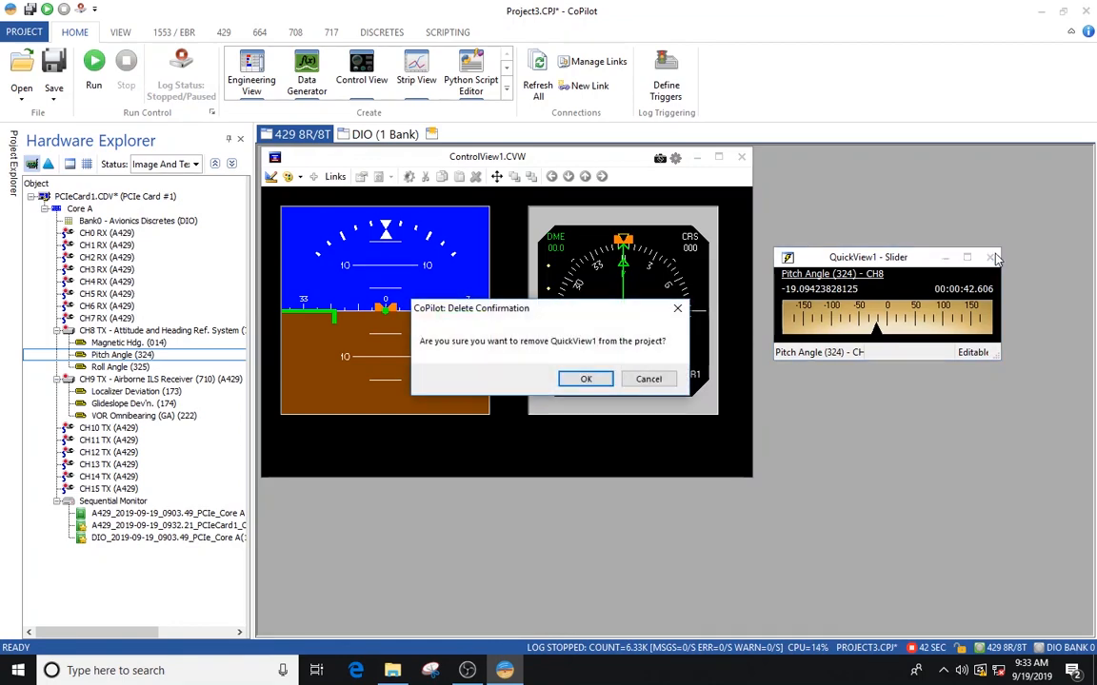
pyautogui.click(586, 378)
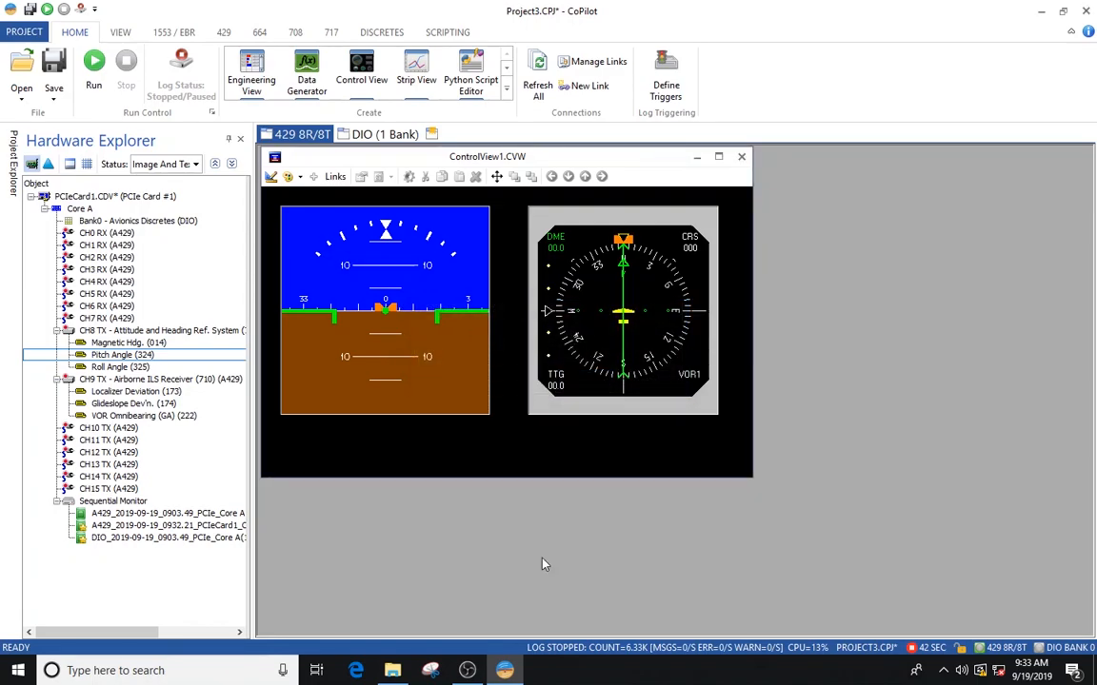
pyautogui.click(467, 670)
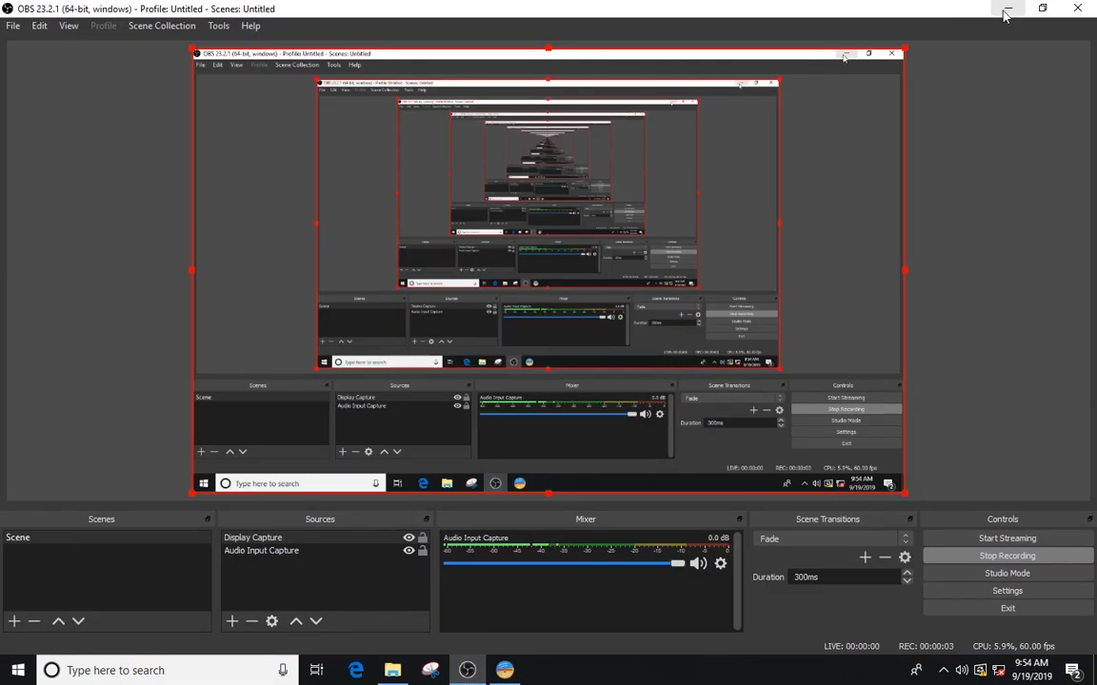
pyautogui.click(1006, 11)
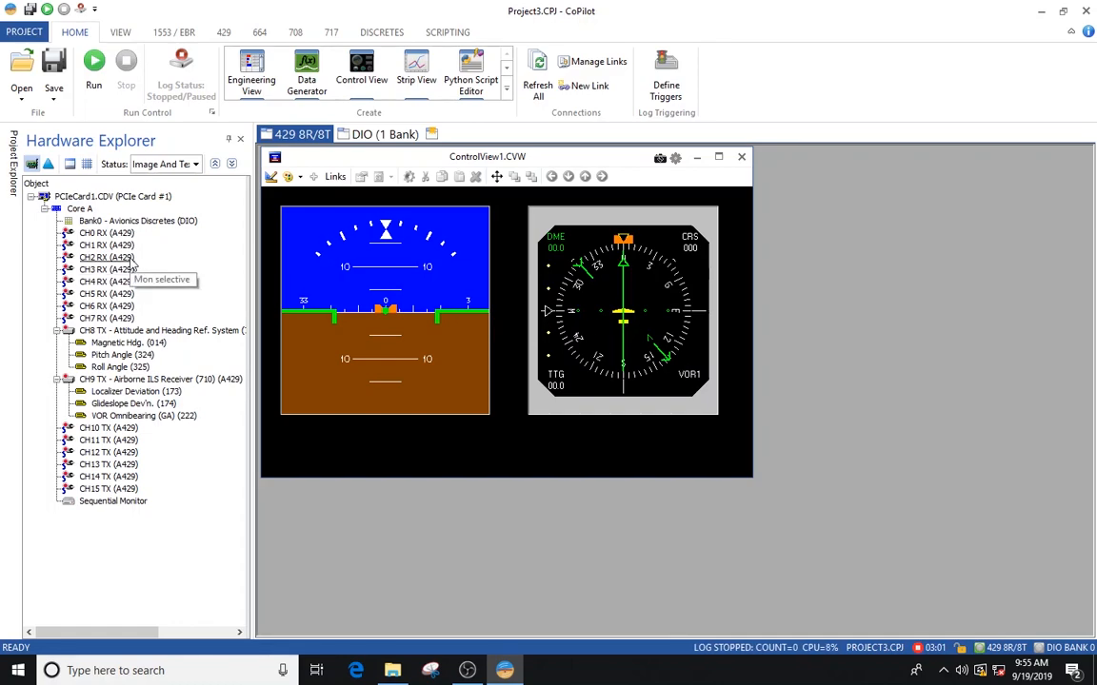
# Step: Start a new link and choose the Value event of CH8's Pitch Angle (324) label as its source
pyautogui.click(588, 87)
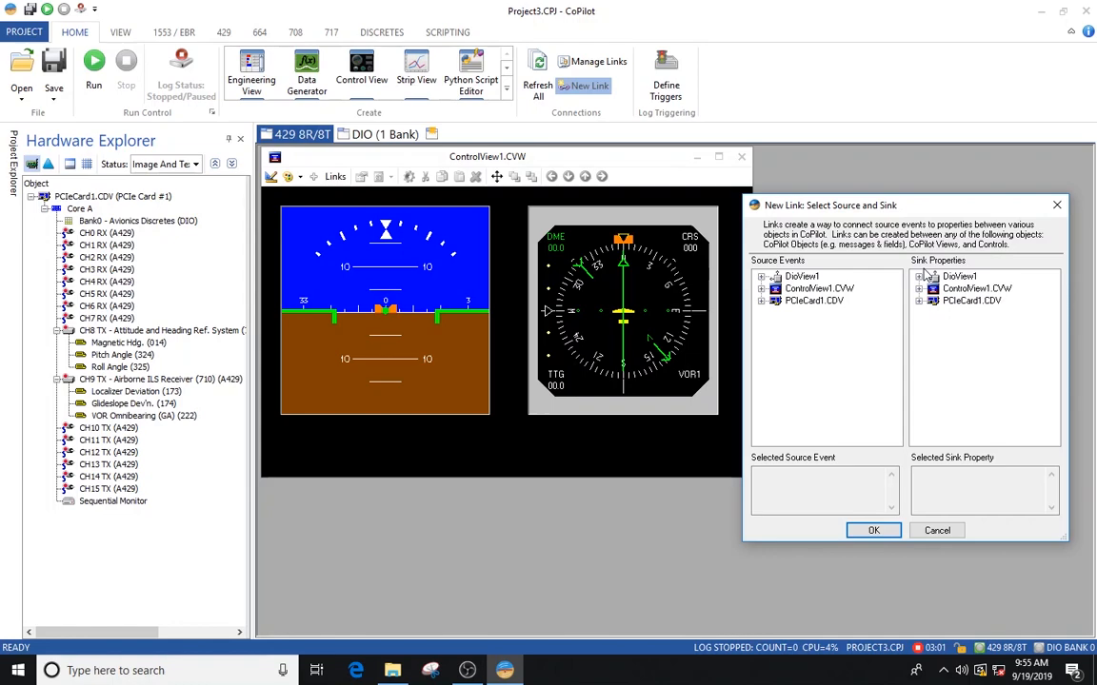
pyautogui.click(761, 301)
pyautogui.click(776, 314)
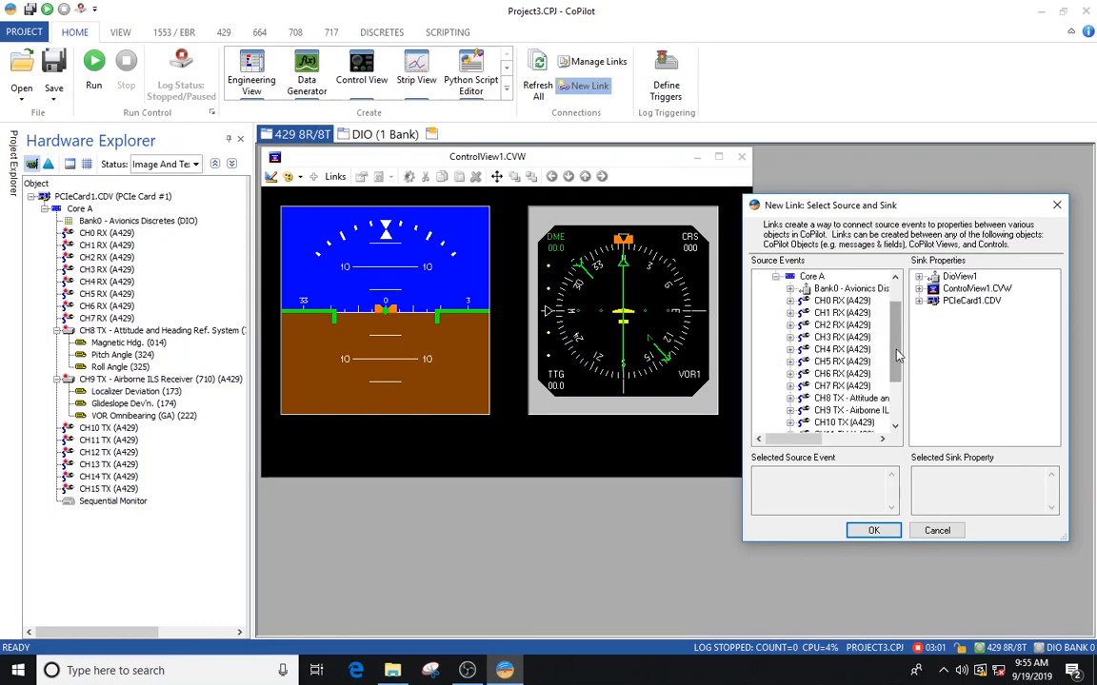
pyautogui.scroll(-1, 897, 356)
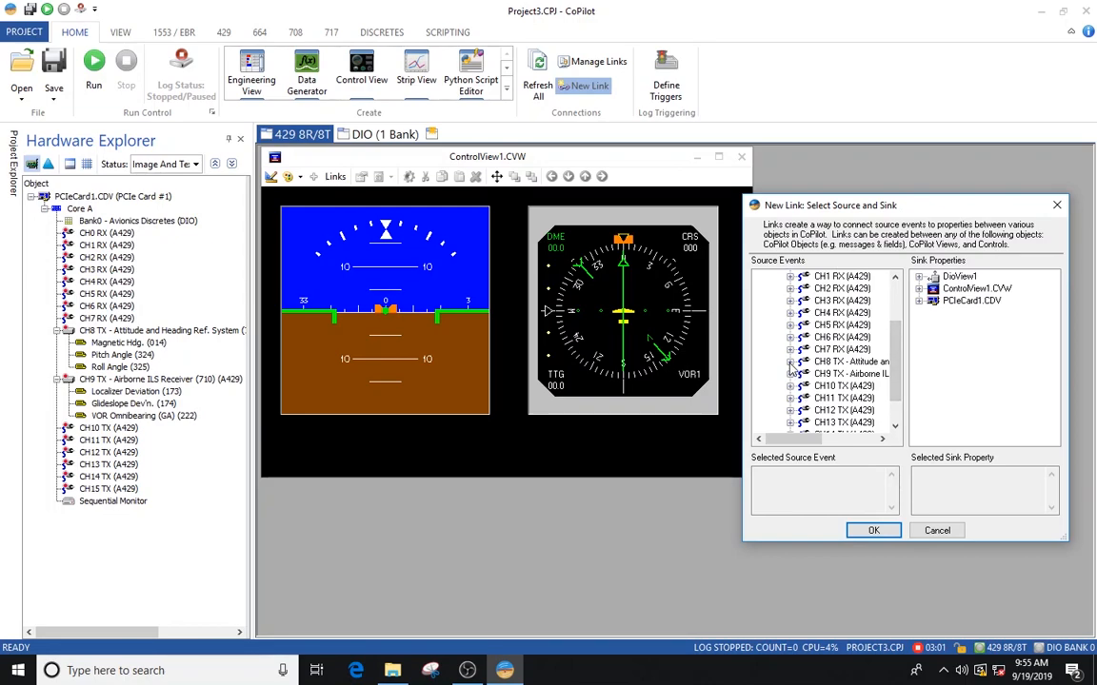
pyautogui.click(790, 363)
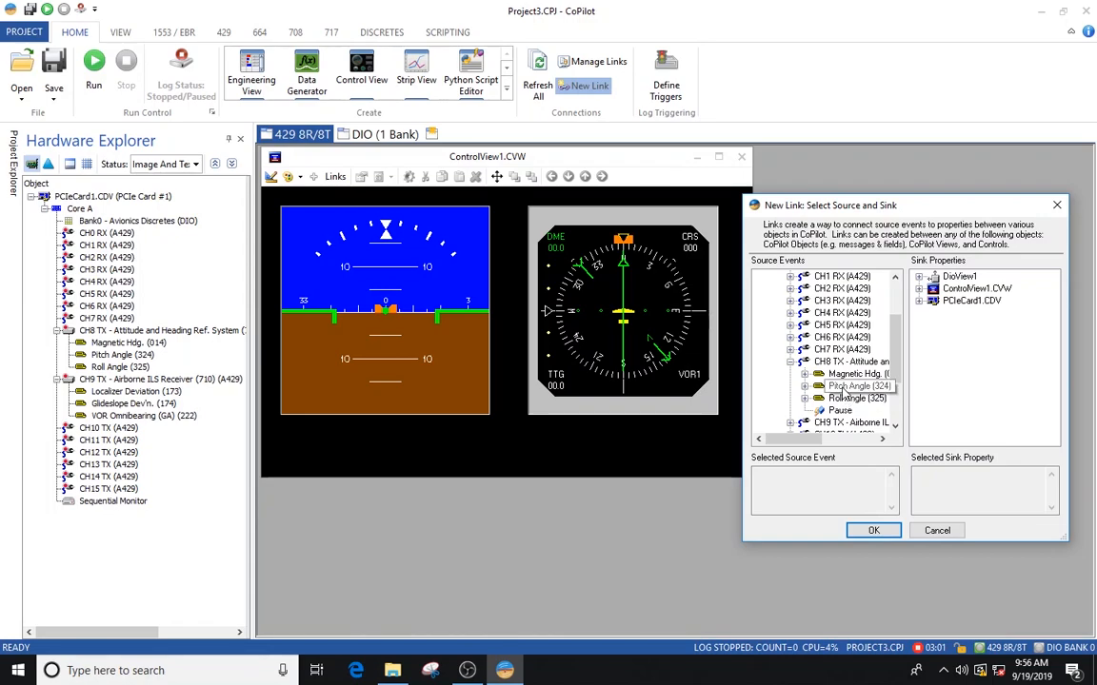
pyautogui.click(843, 388)
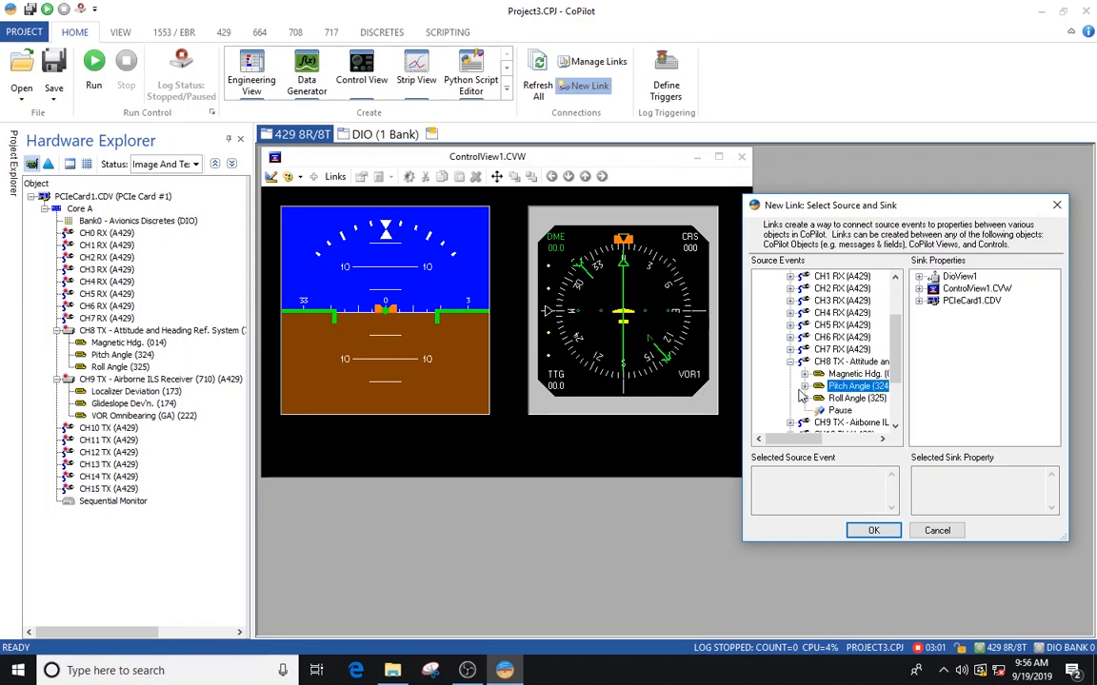
pyautogui.click(806, 388)
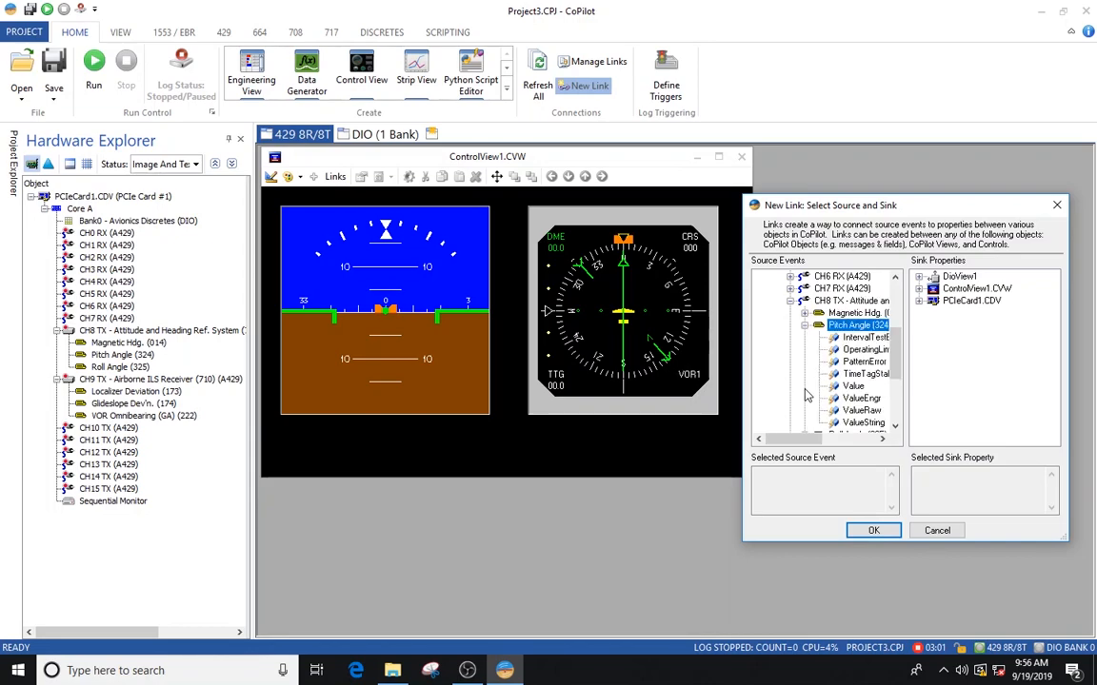
pyautogui.click(853, 387)
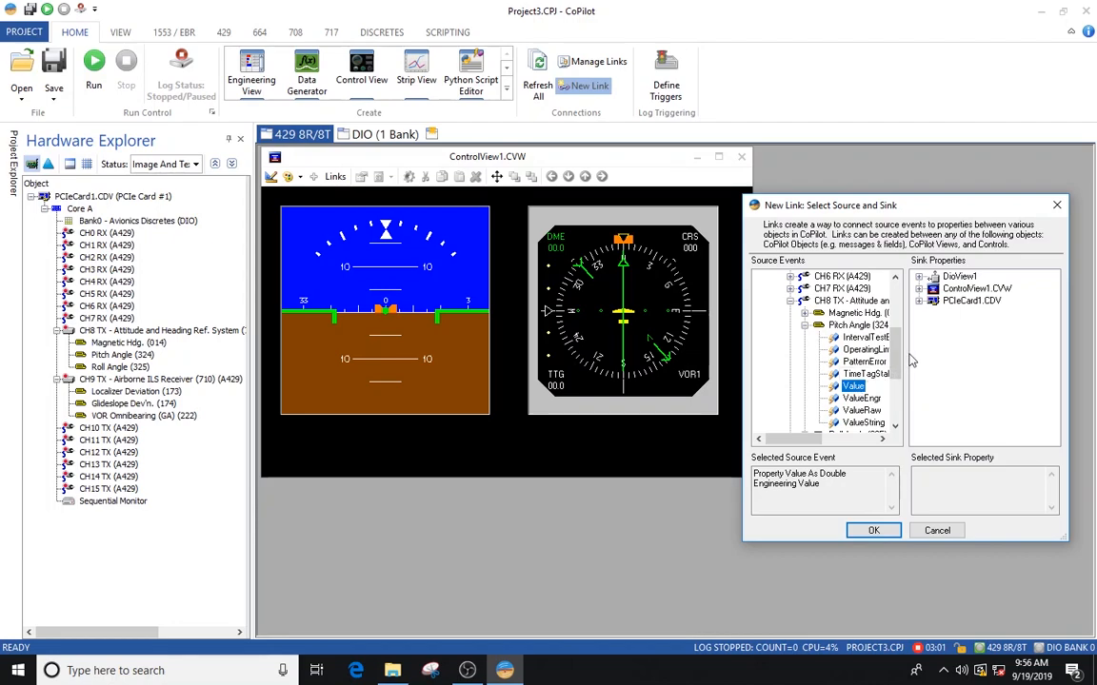
# Step: Choose the AHPitch property of AirCtrl1 in ControlView1 as the pitch link's sink and create the link
pyautogui.click(919, 289)
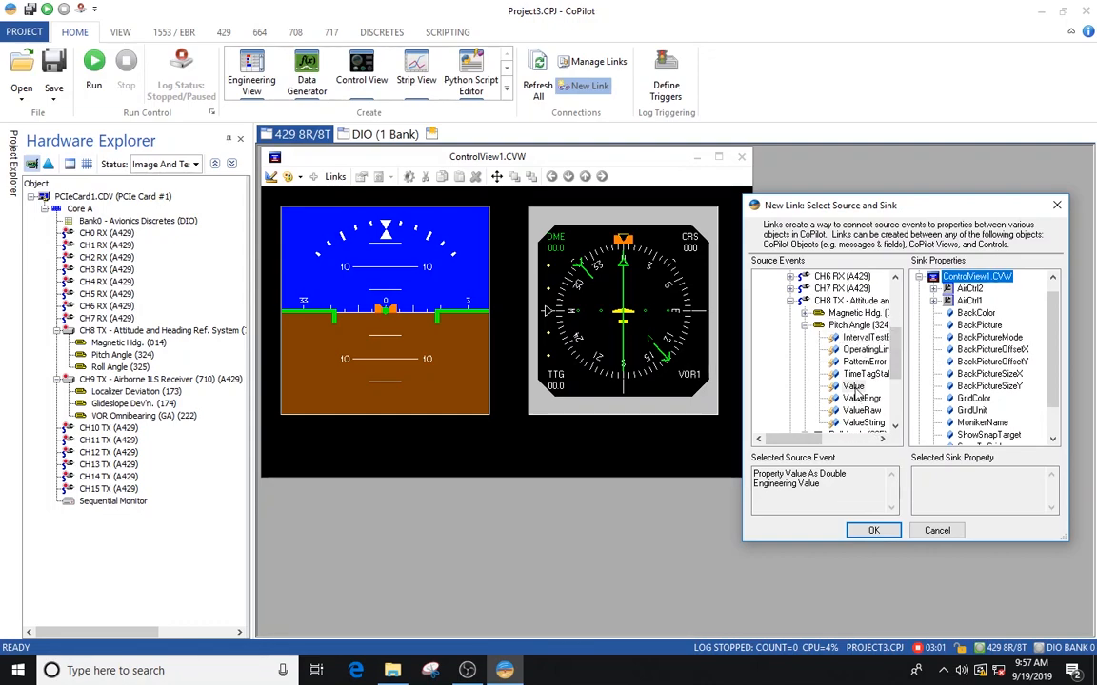
pyautogui.click(854, 386)
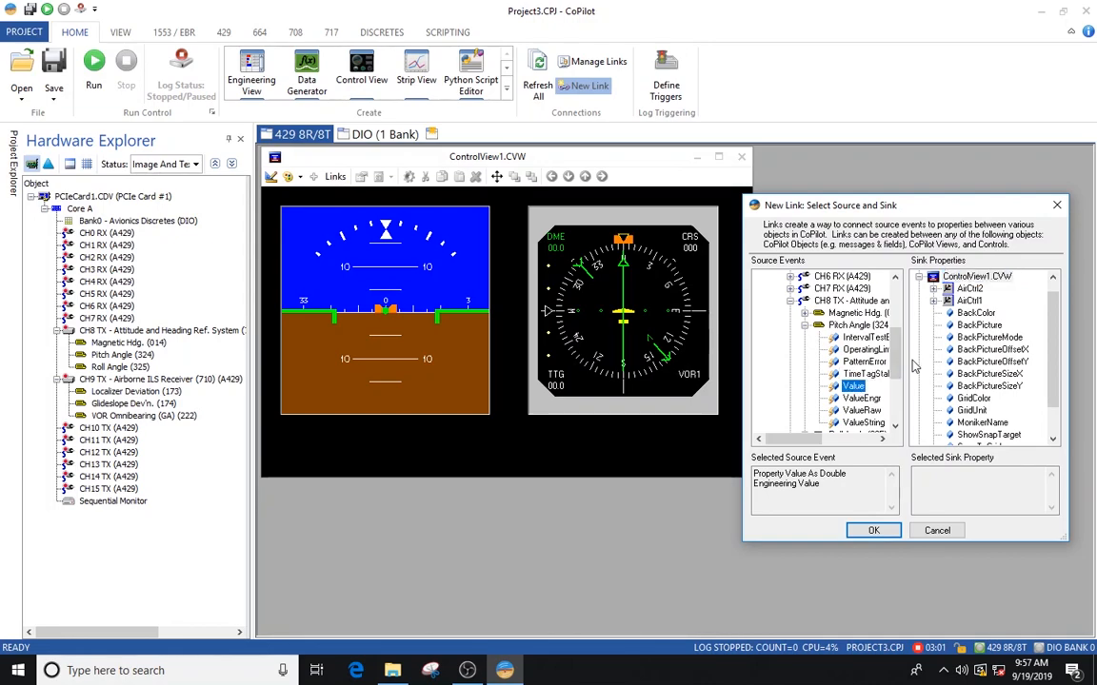
pyautogui.click(934, 300)
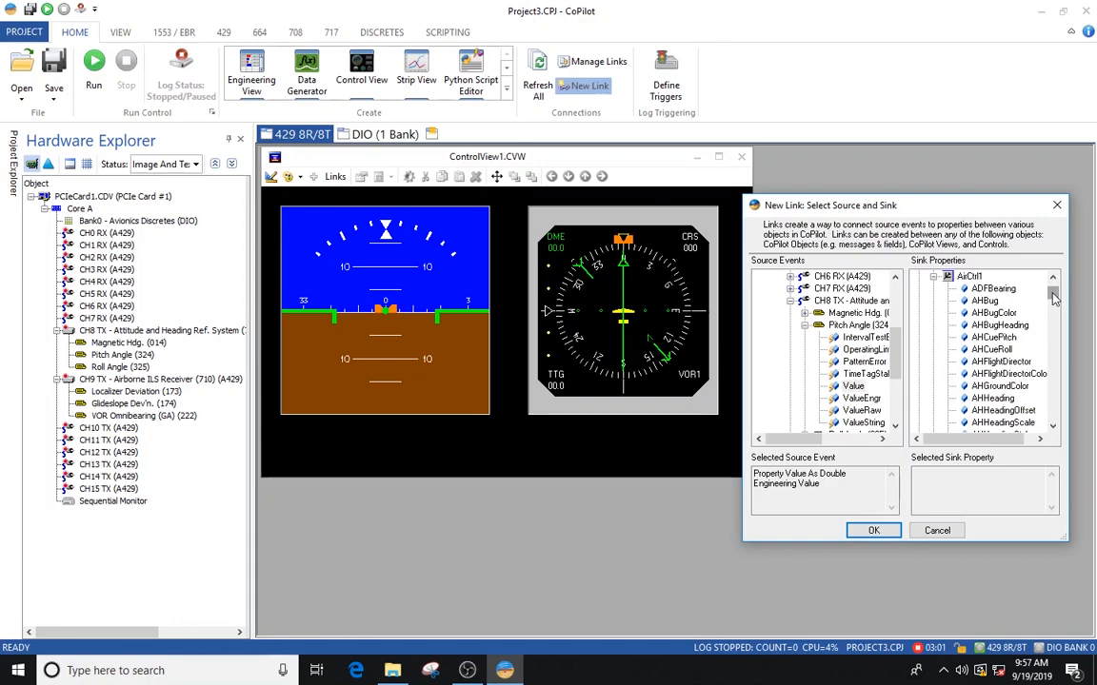
pyautogui.moveTo(1054, 298); pyautogui.dragTo(1054, 300)
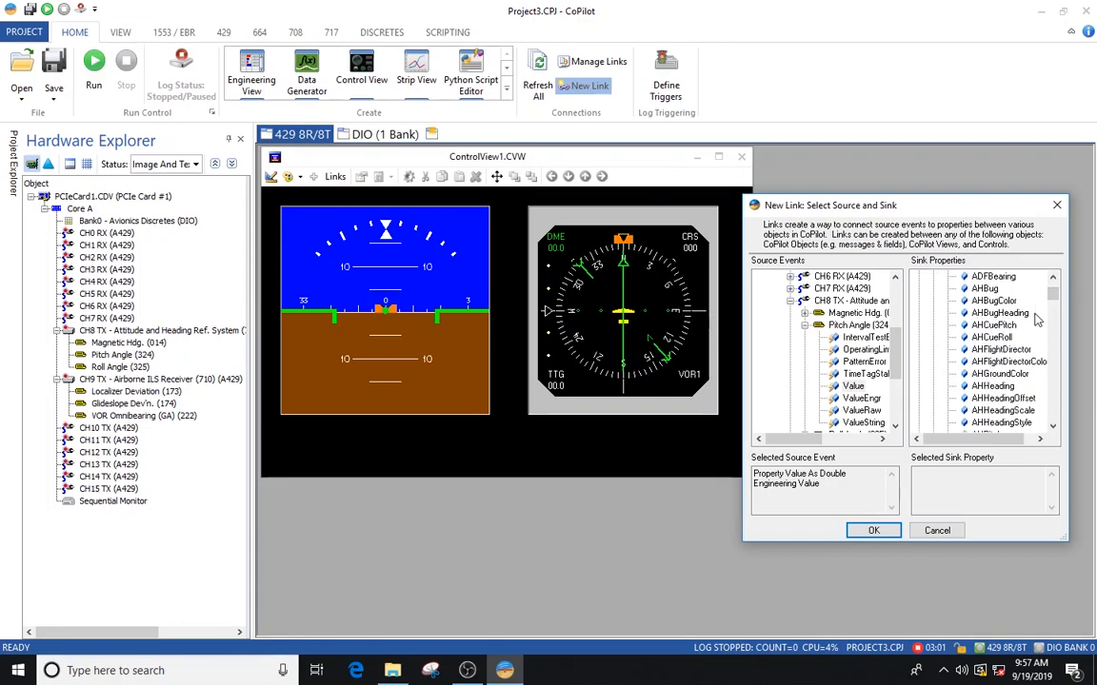
pyautogui.moveTo(1052, 301); pyautogui.dragTo(1052, 305)
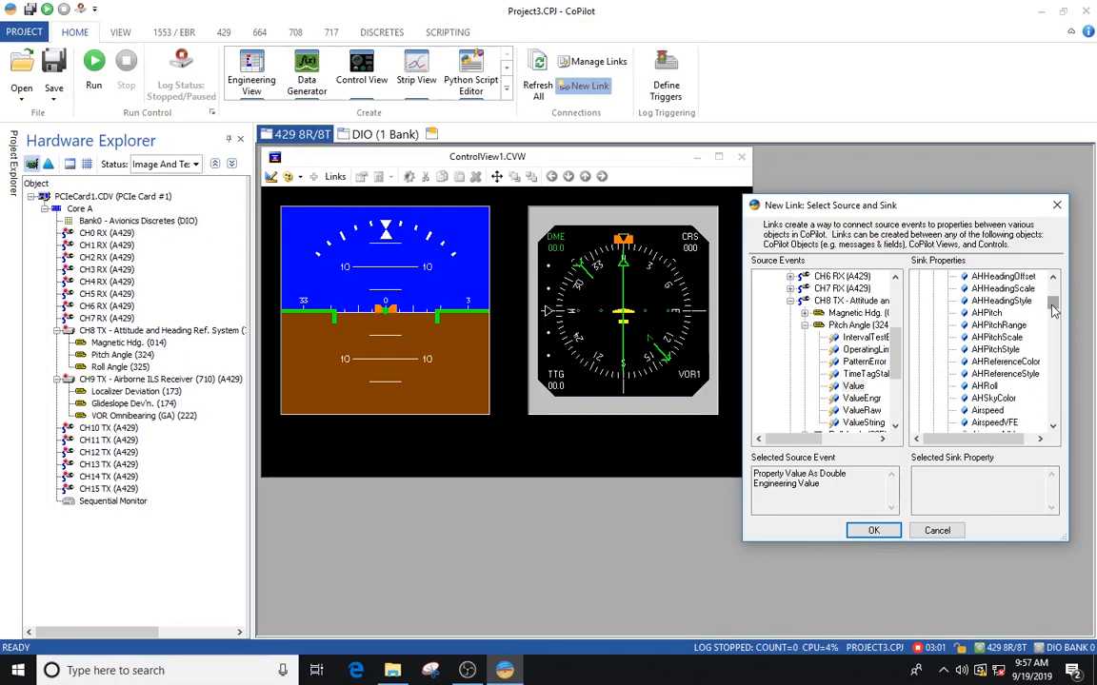
pyautogui.click(982, 316)
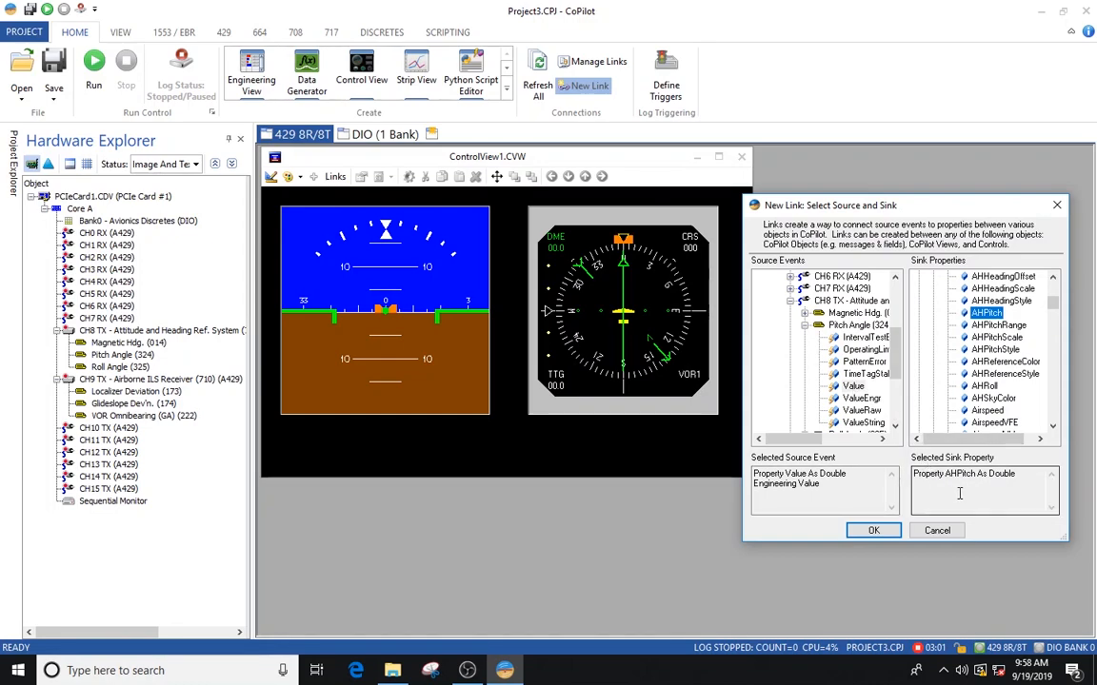
pyautogui.click(870, 535)
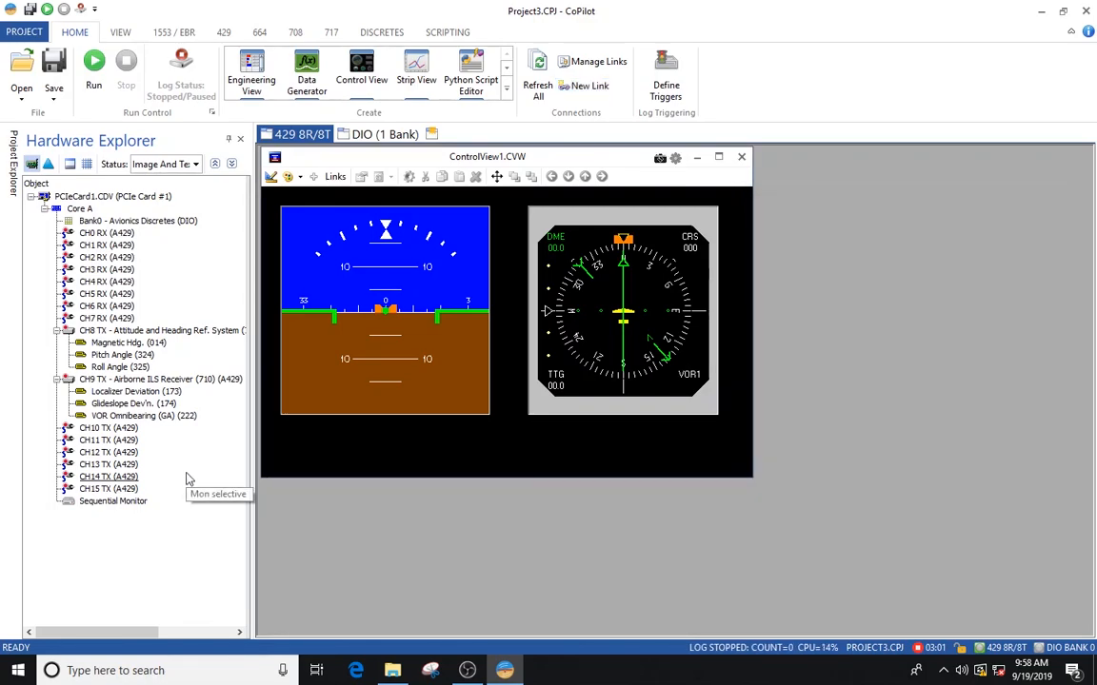
# Step: Start another link with the Value event of CH8's Roll Angle (325) label as its source
pyautogui.click(106, 367)
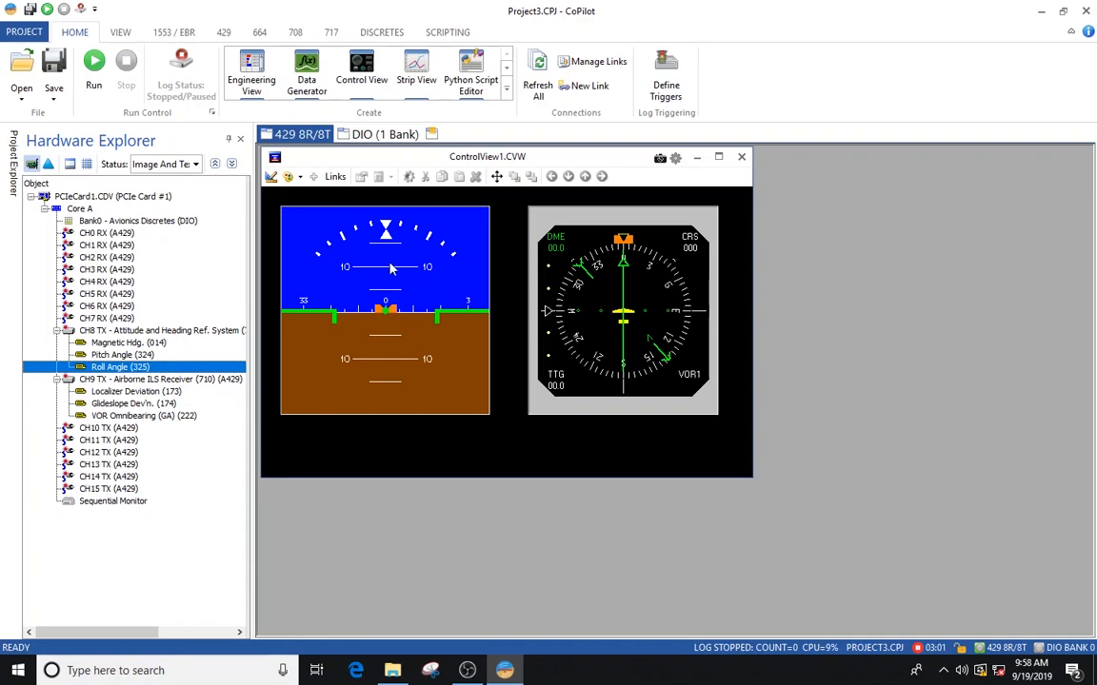
pyautogui.click(589, 86)
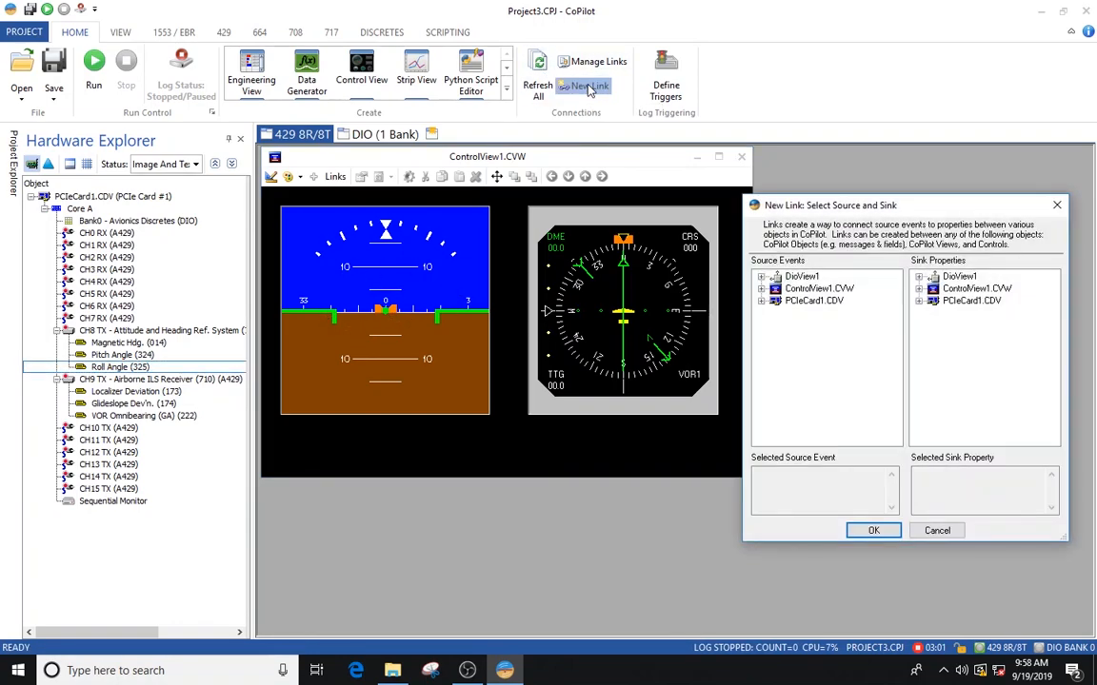
pyautogui.click(761, 301)
pyautogui.click(776, 313)
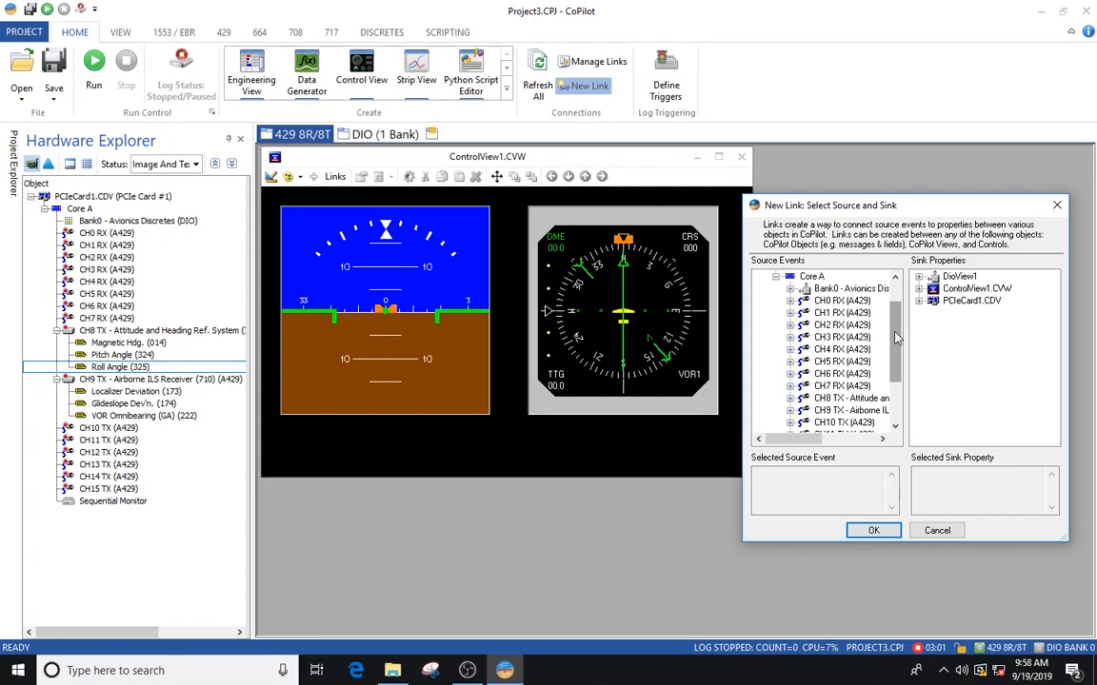
pyautogui.scroll(-2, 804, 369)
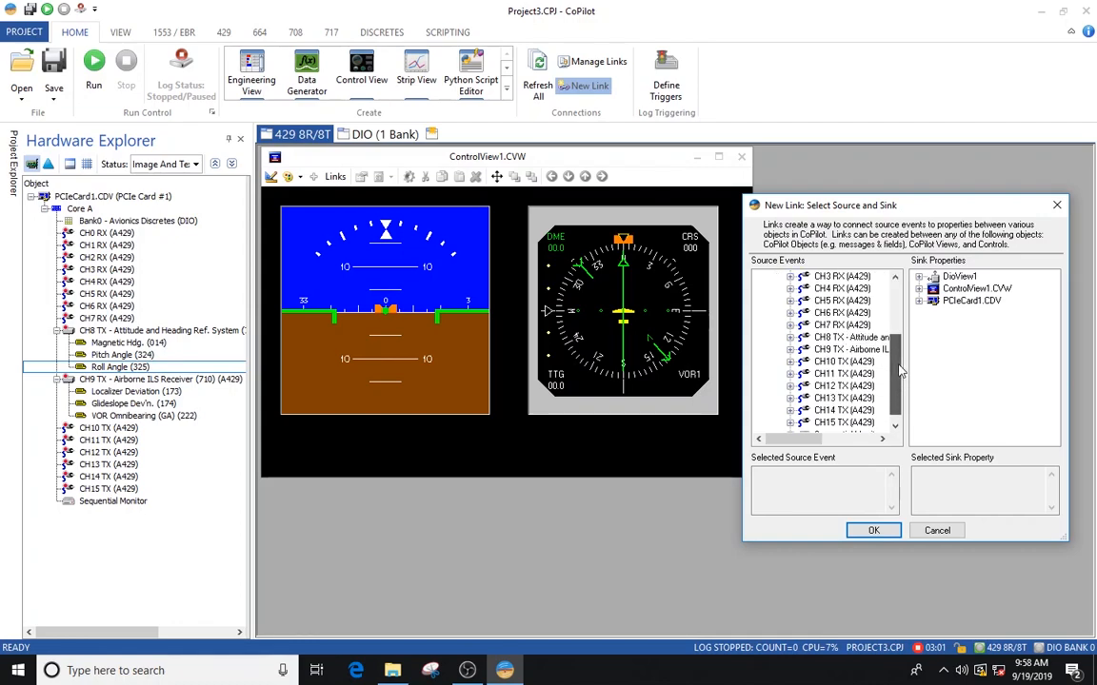
pyautogui.click(789, 349)
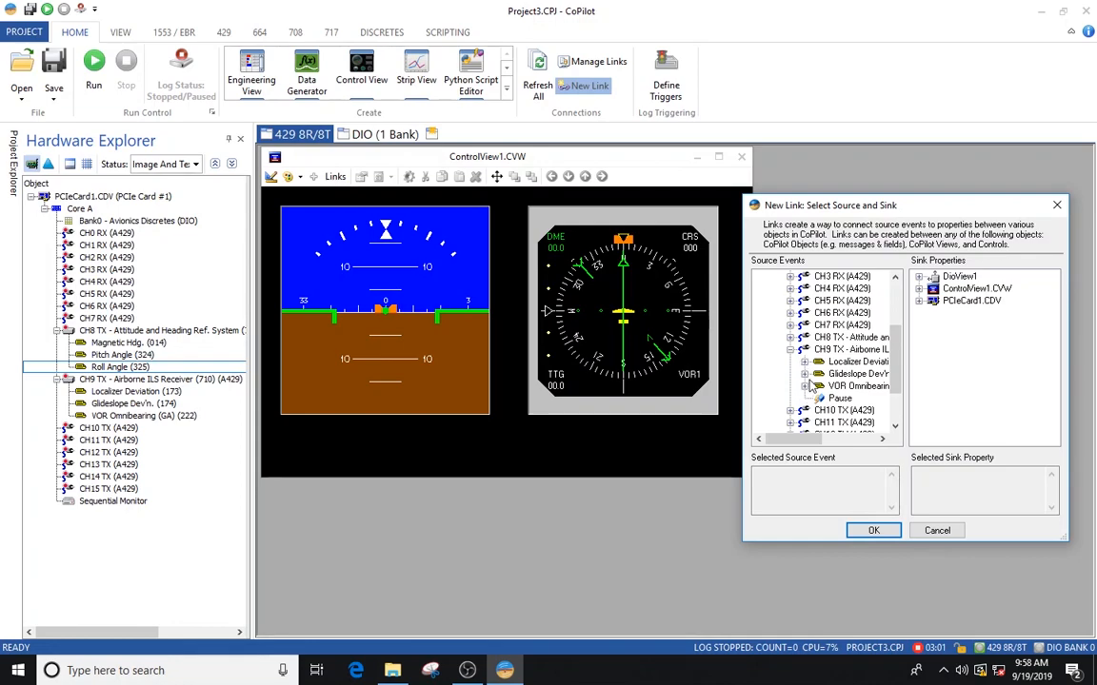
pyautogui.click(789, 338)
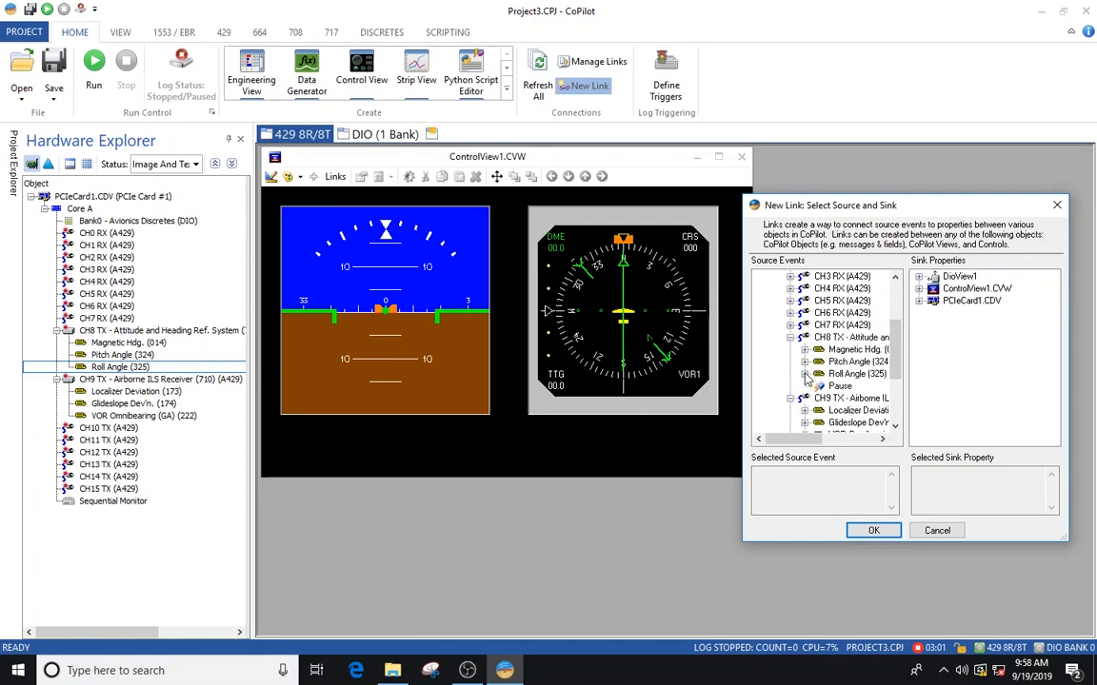
pyautogui.click(804, 373)
pyautogui.click(849, 386)
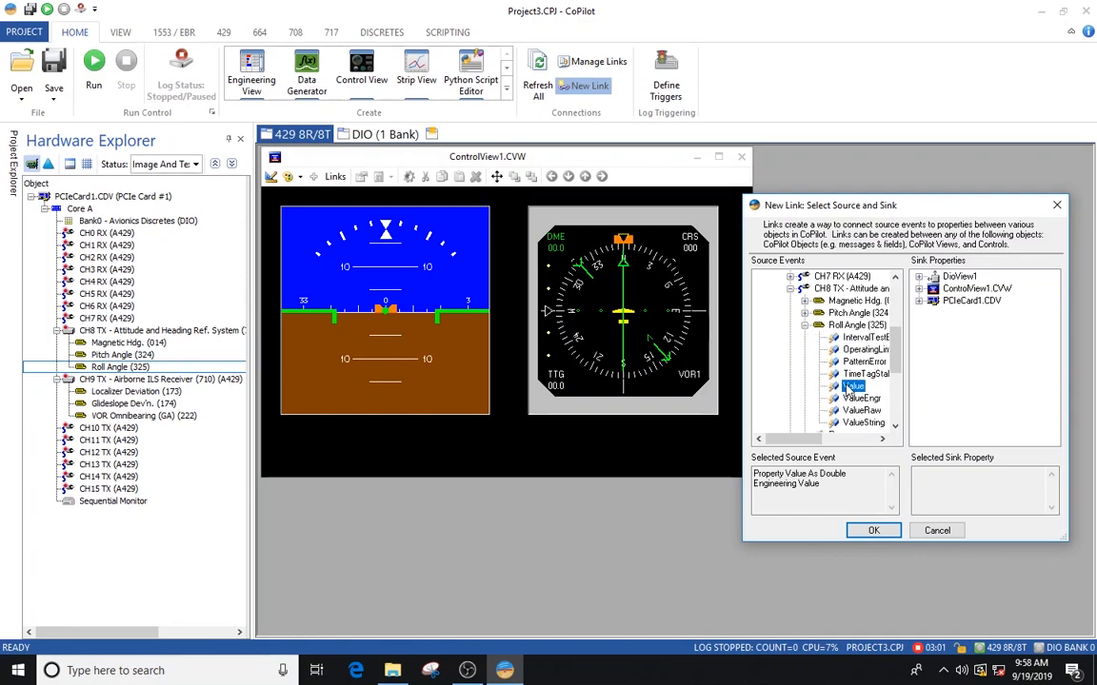
# Step: Choose the AHRoll property of AirCtrl1 in ControlView1 as the roll link's sink and create the link
pyautogui.click(920, 288)
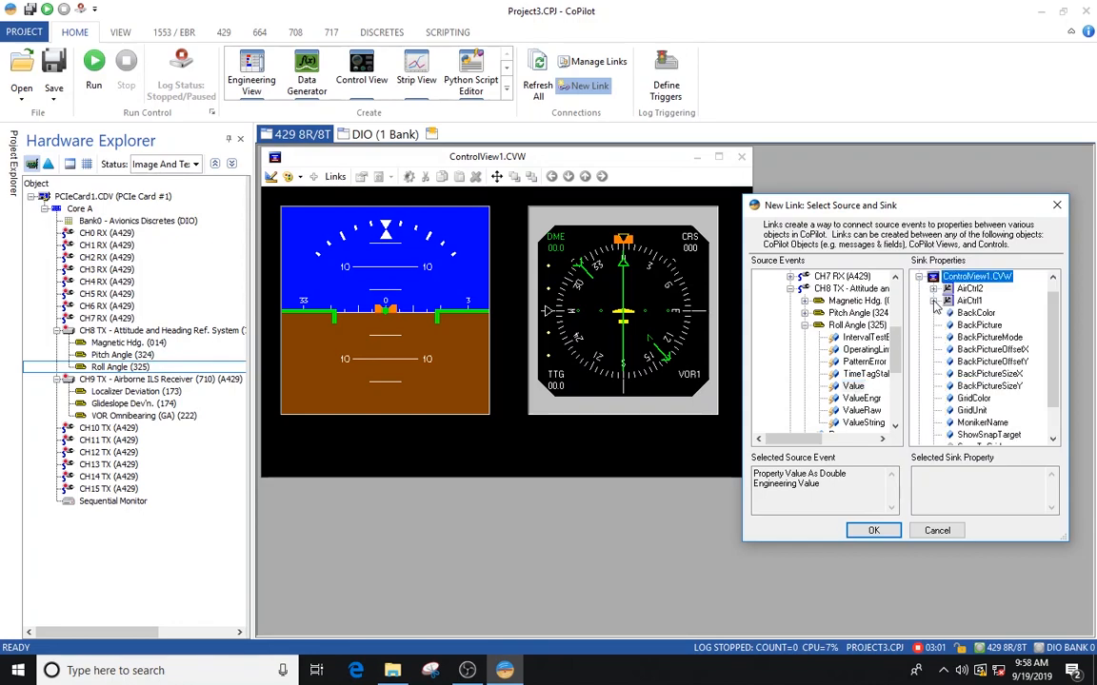
pyautogui.click(933, 301)
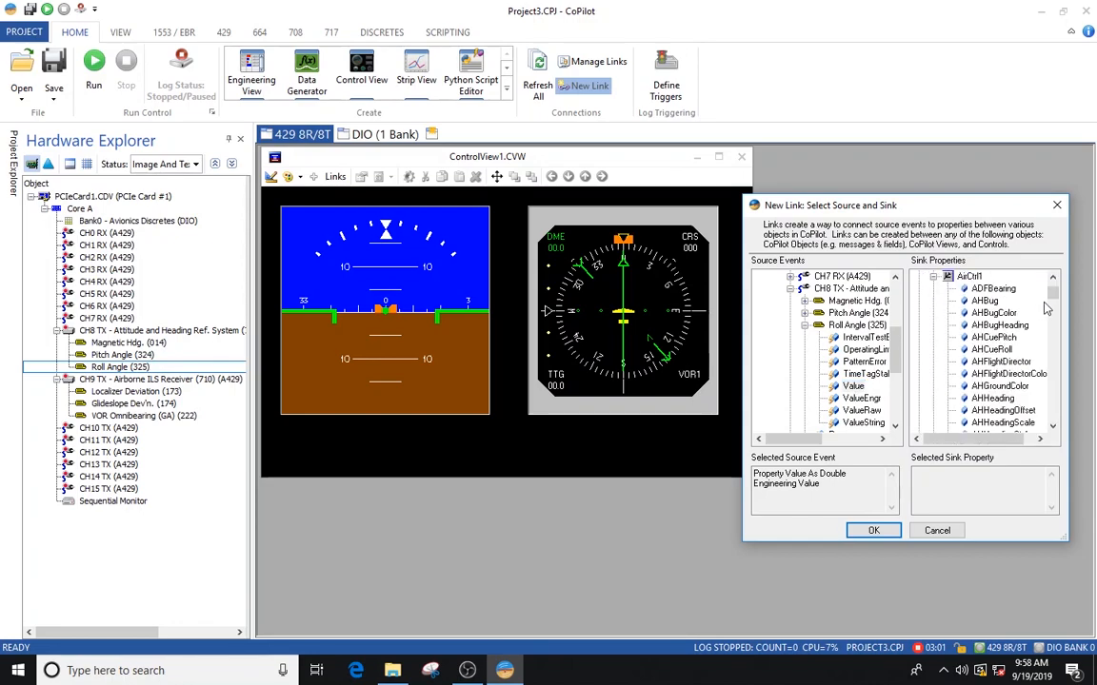
pyautogui.moveTo(1053, 298); pyautogui.dragTo(1054, 309)
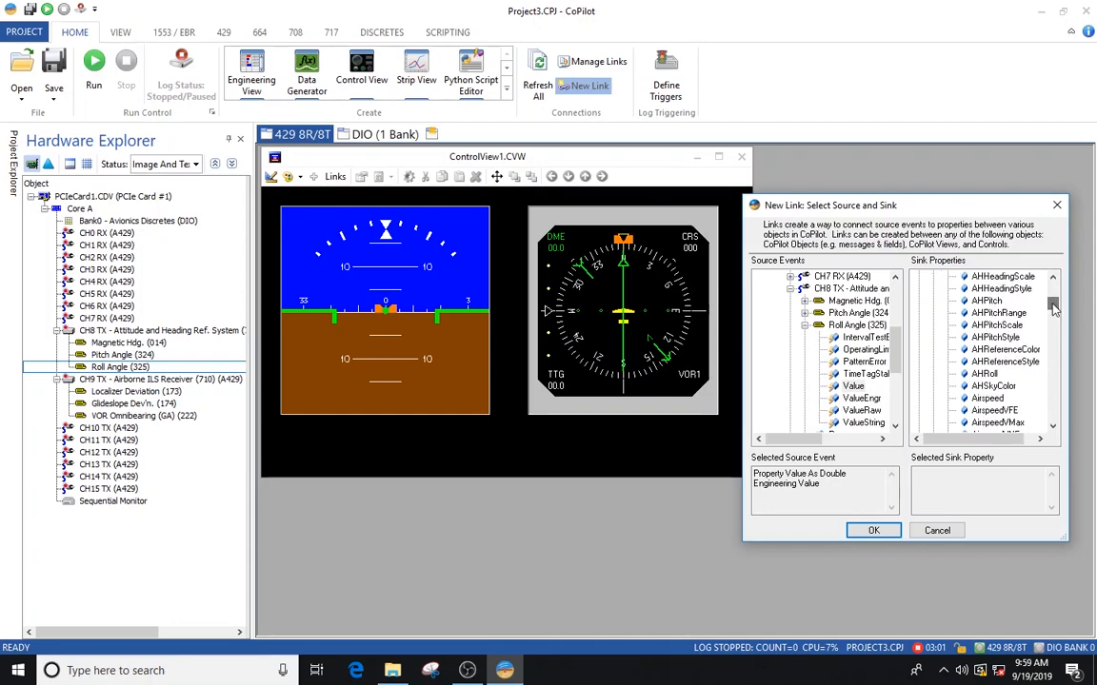
pyautogui.click(984, 374)
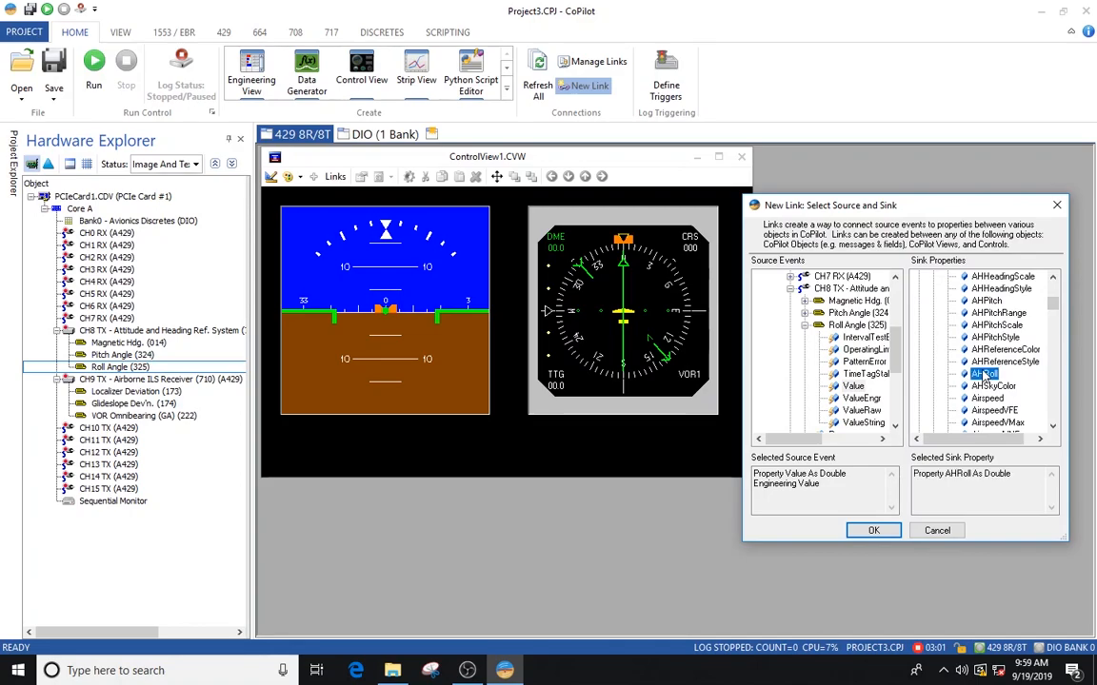
pyautogui.click(870, 531)
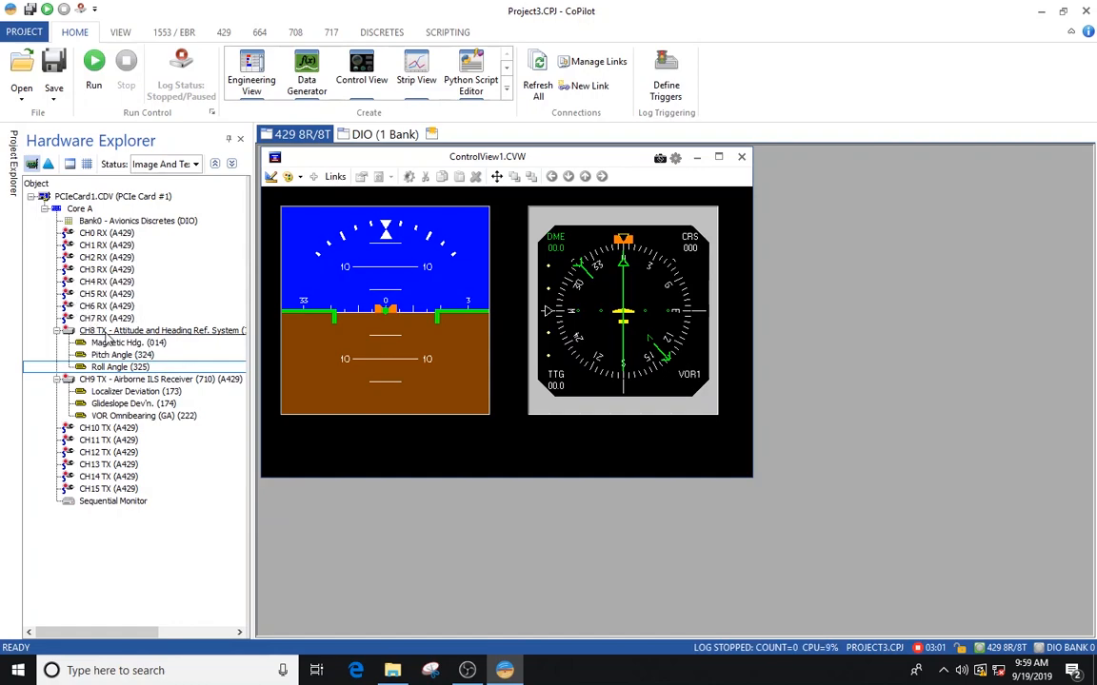
# Step: Start a new link with the Value event of CH8's Magnetic Hdg. (014) label as its source
pyautogui.click(110, 343)
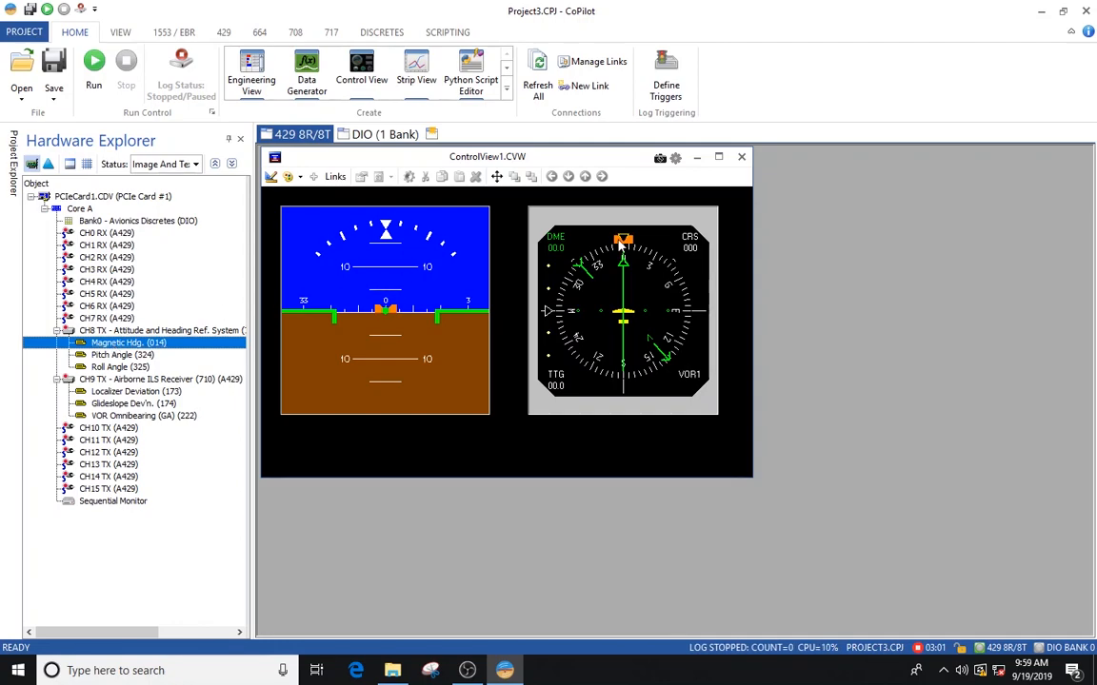
pyautogui.click(584, 86)
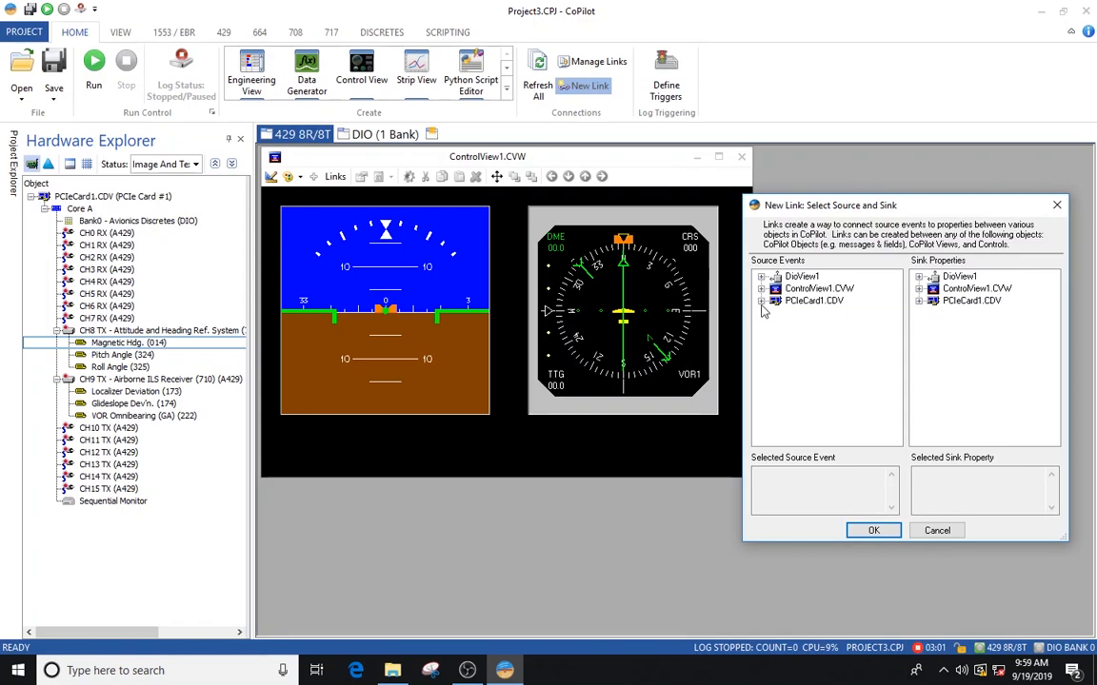
pyautogui.click(762, 301)
pyautogui.click(776, 315)
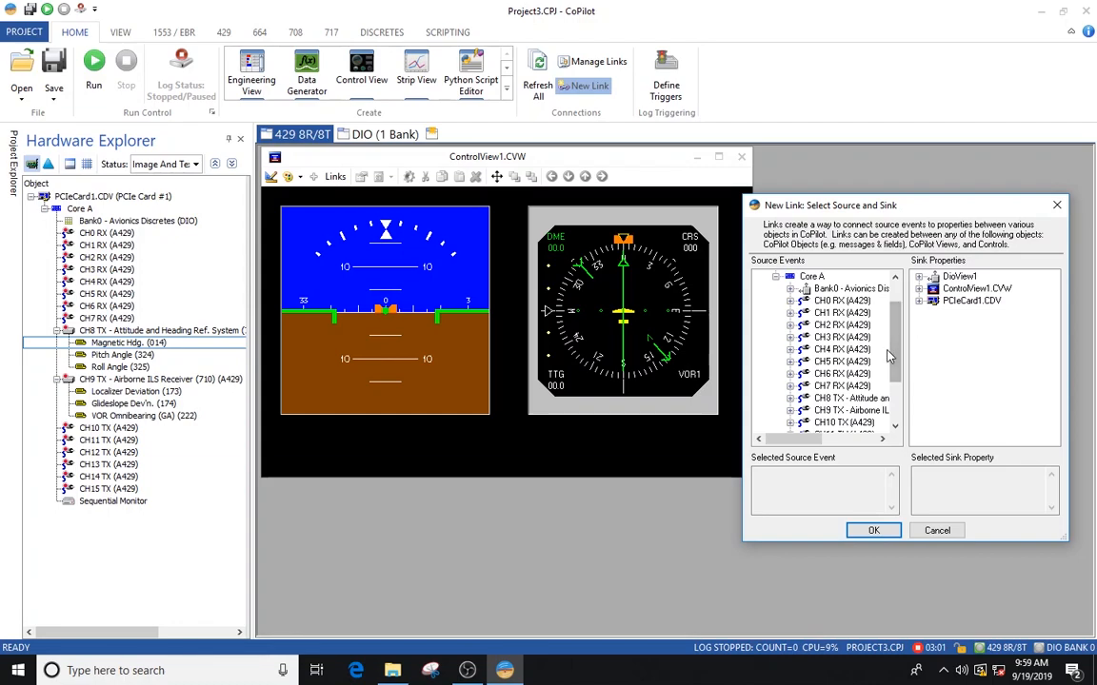
pyautogui.click(789, 398)
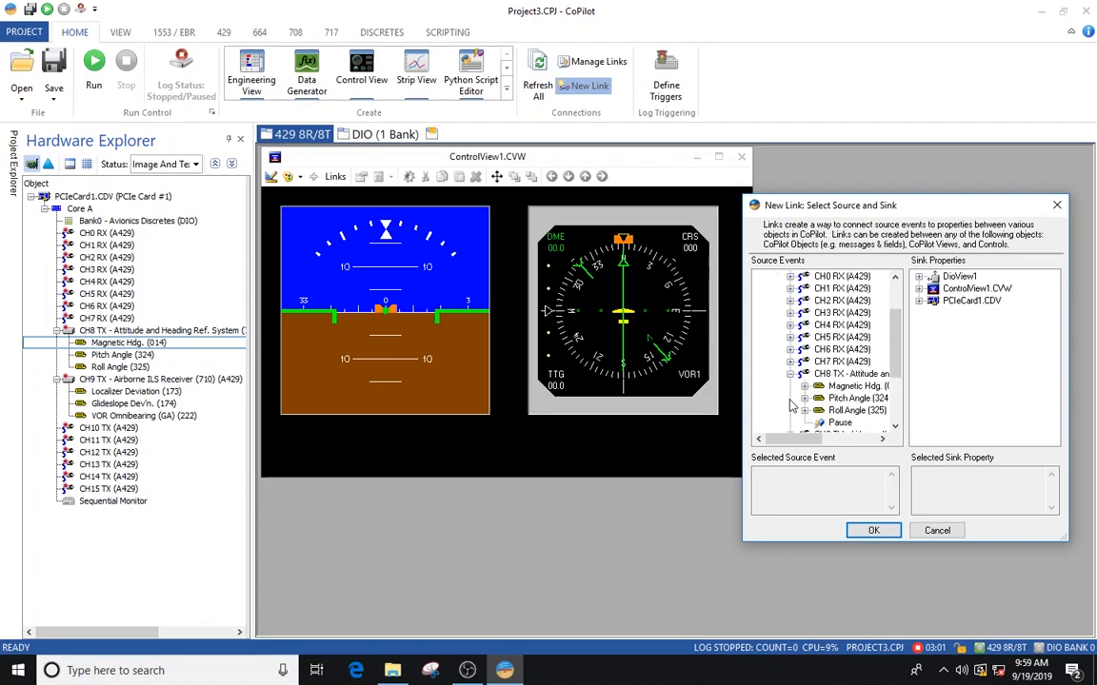
pyautogui.click(804, 388)
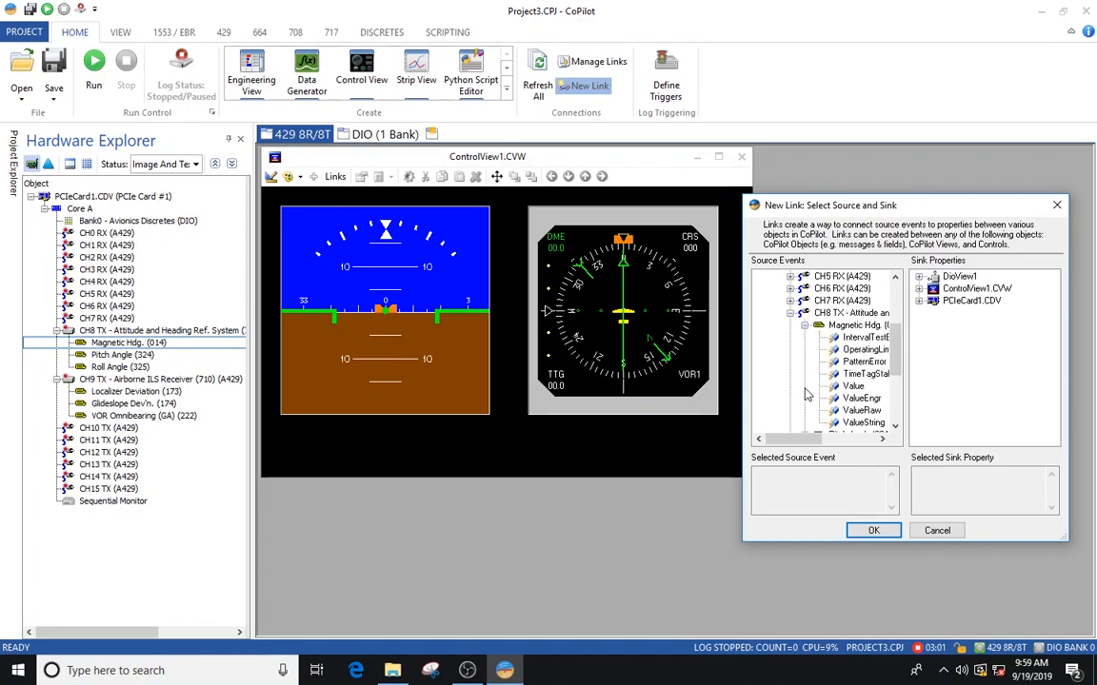
pyautogui.click(849, 386)
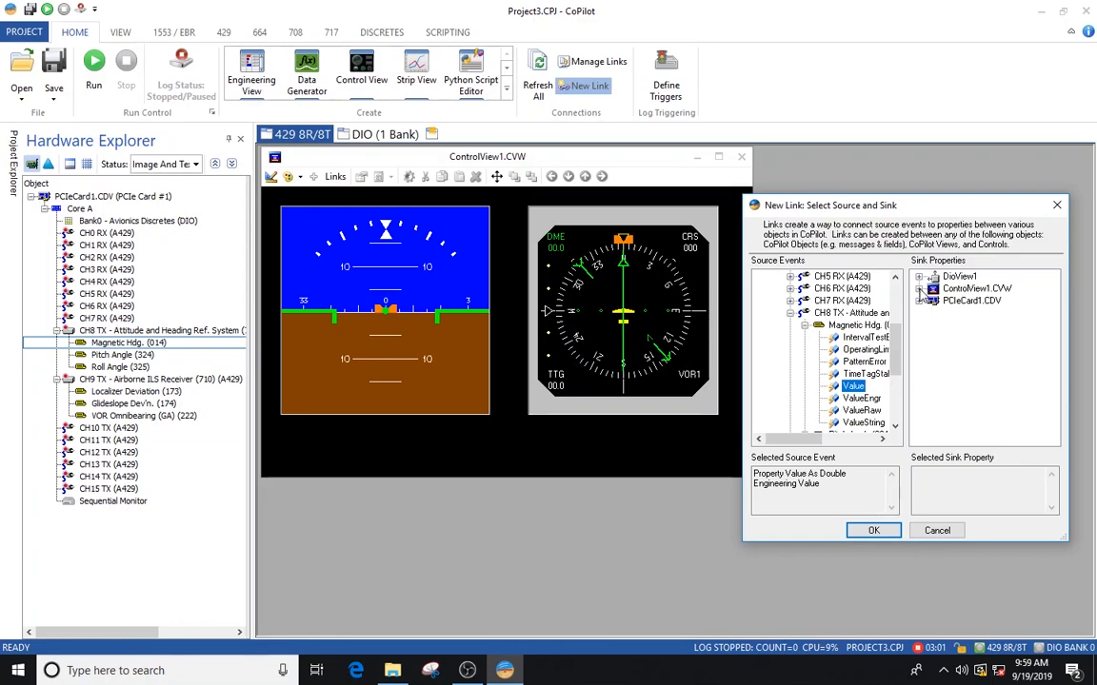
# Step: Choose the HSIHeading property of AirCtrl2 in ControlView1 as the heading link's sink and create the link
pyautogui.click(919, 291)
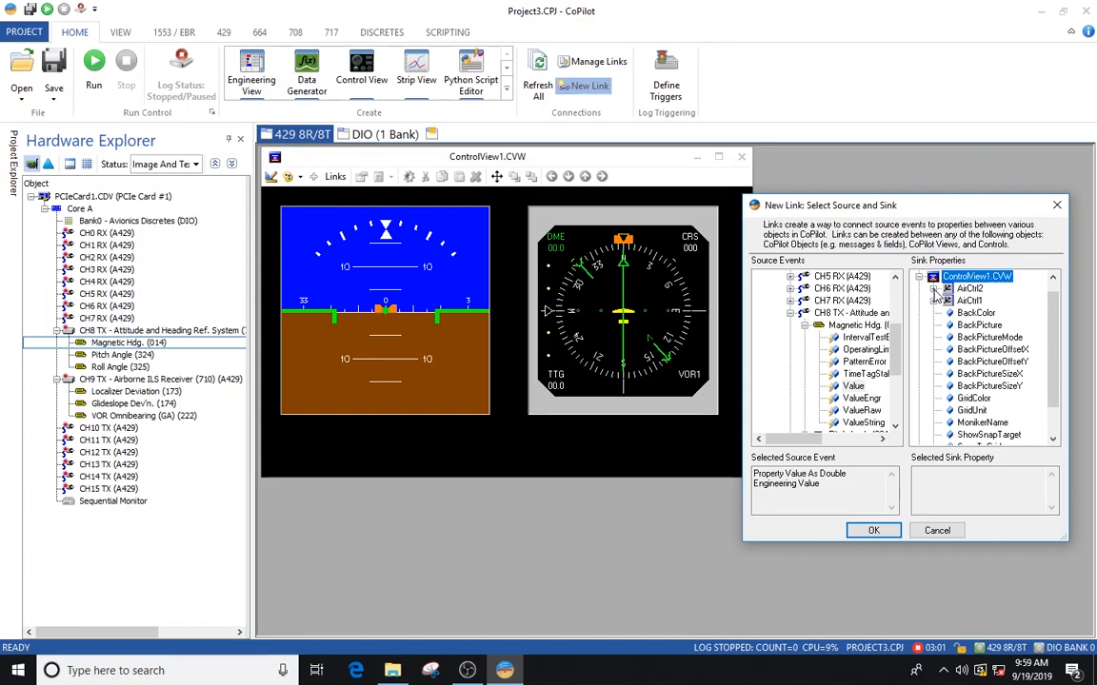
pyautogui.click(933, 290)
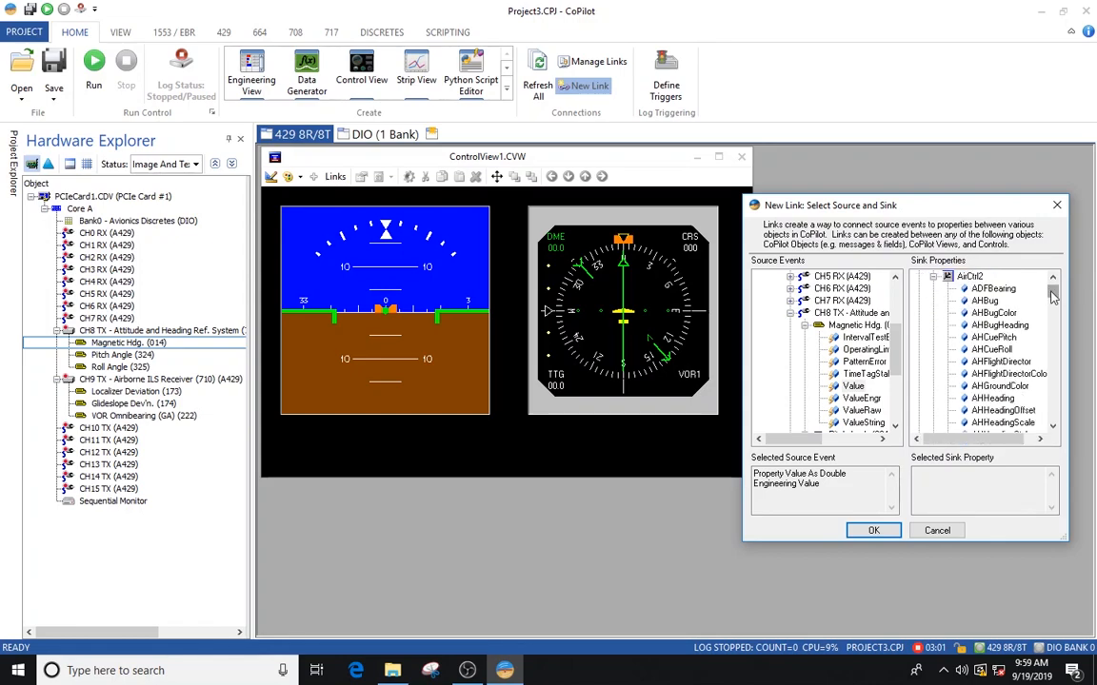
pyautogui.moveTo(1052, 296); pyautogui.dragTo(1051, 370)
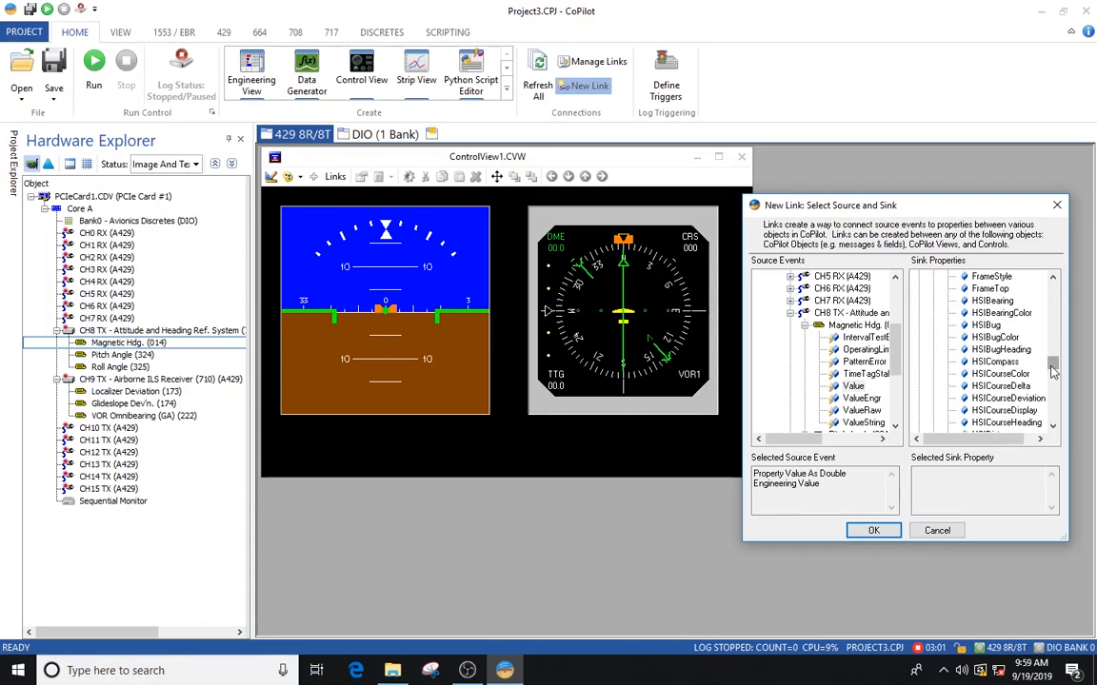
pyautogui.moveTo(1053, 369); pyautogui.dragTo(1051, 375)
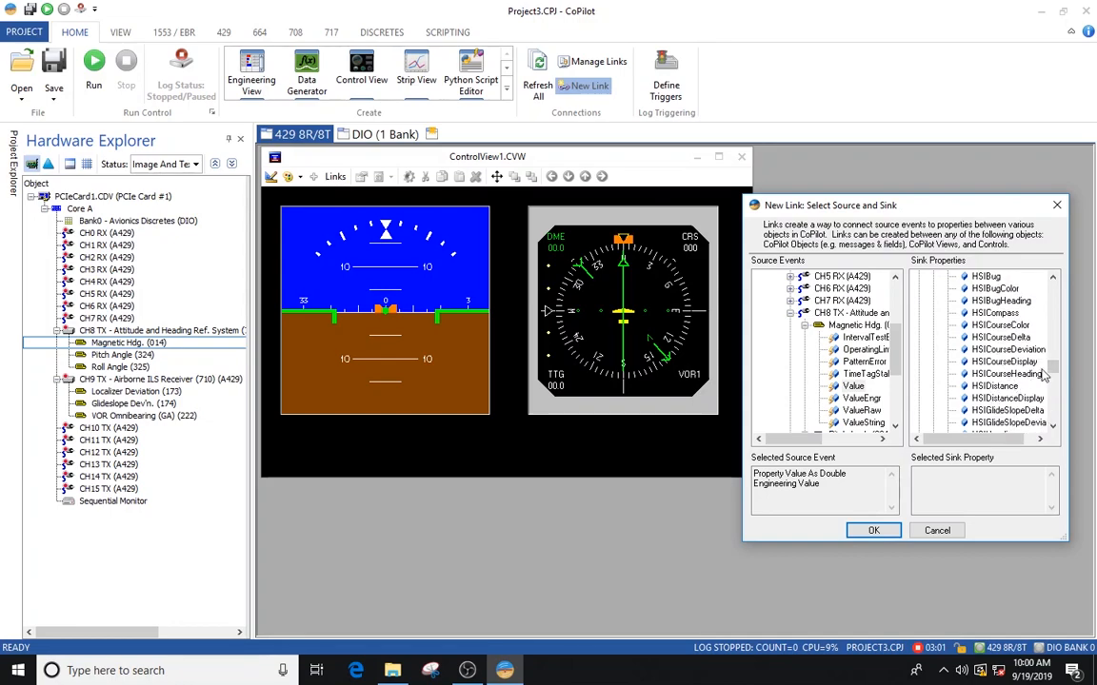
pyautogui.moveTo(1054, 370); pyautogui.dragTo(1055, 374)
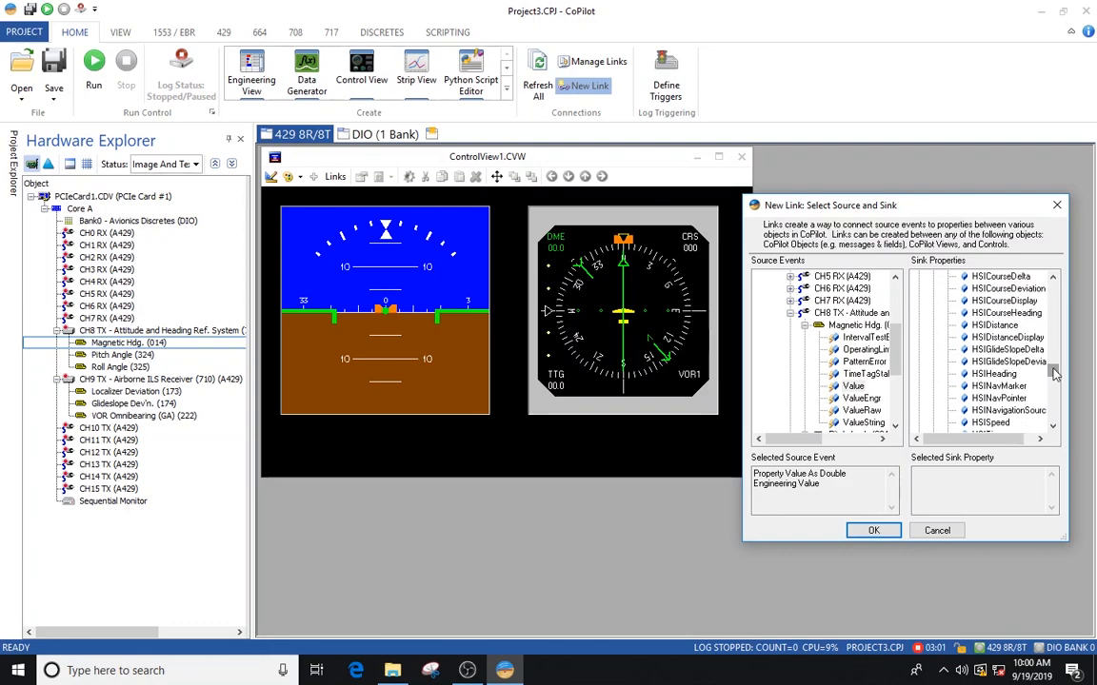
pyautogui.click(1005, 375)
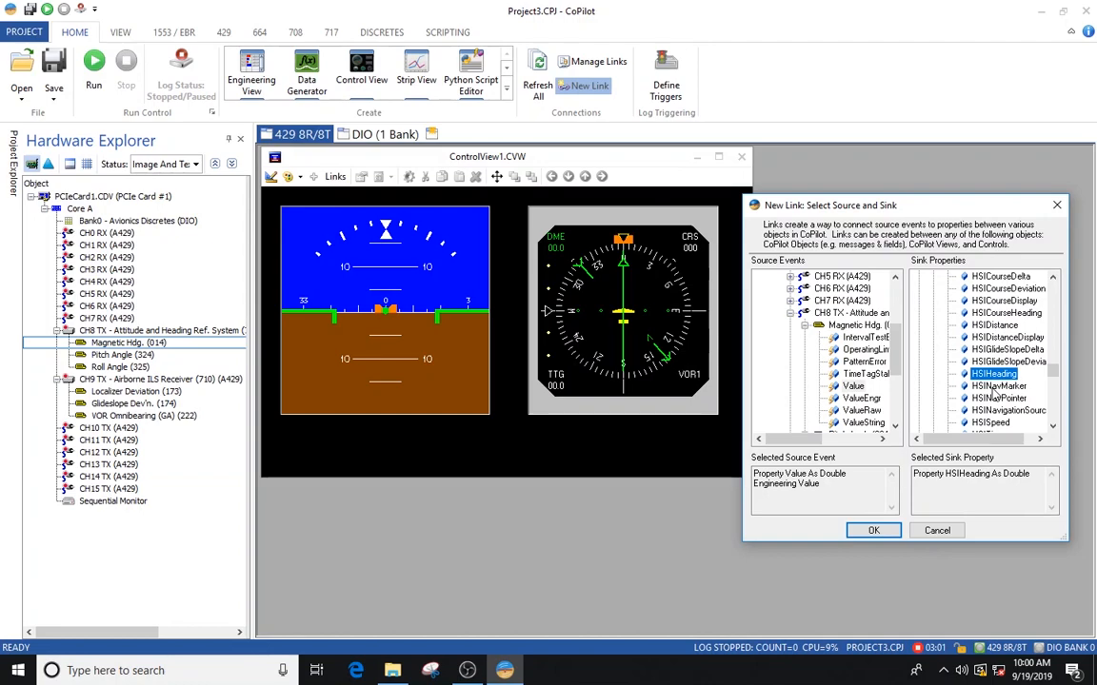
pyautogui.click(870, 531)
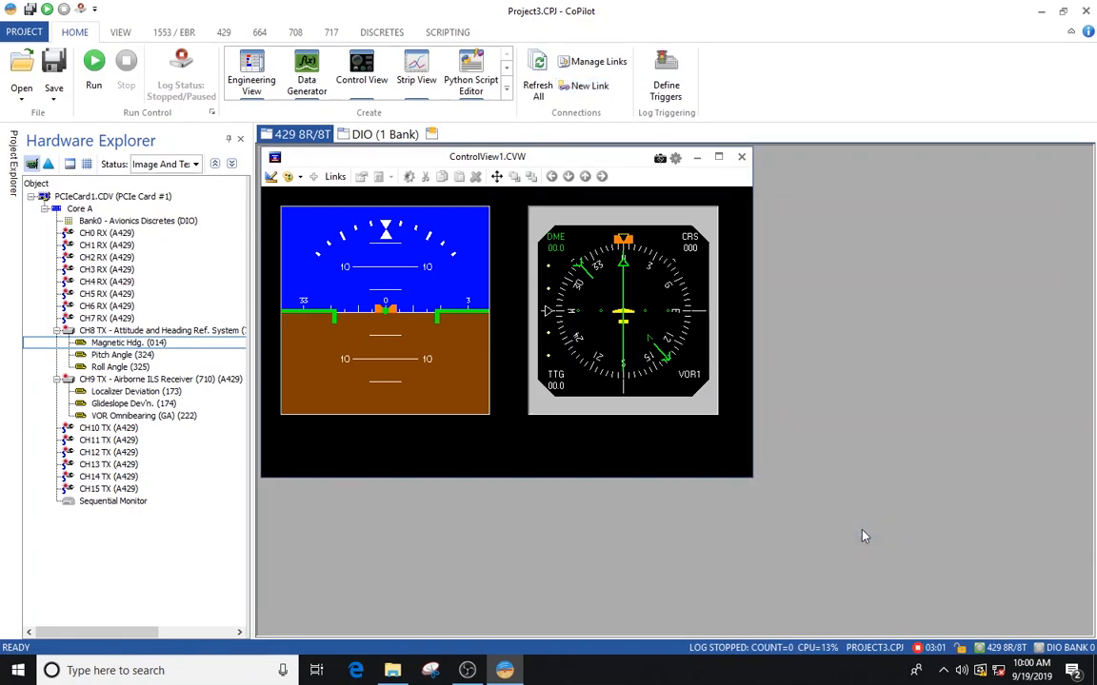
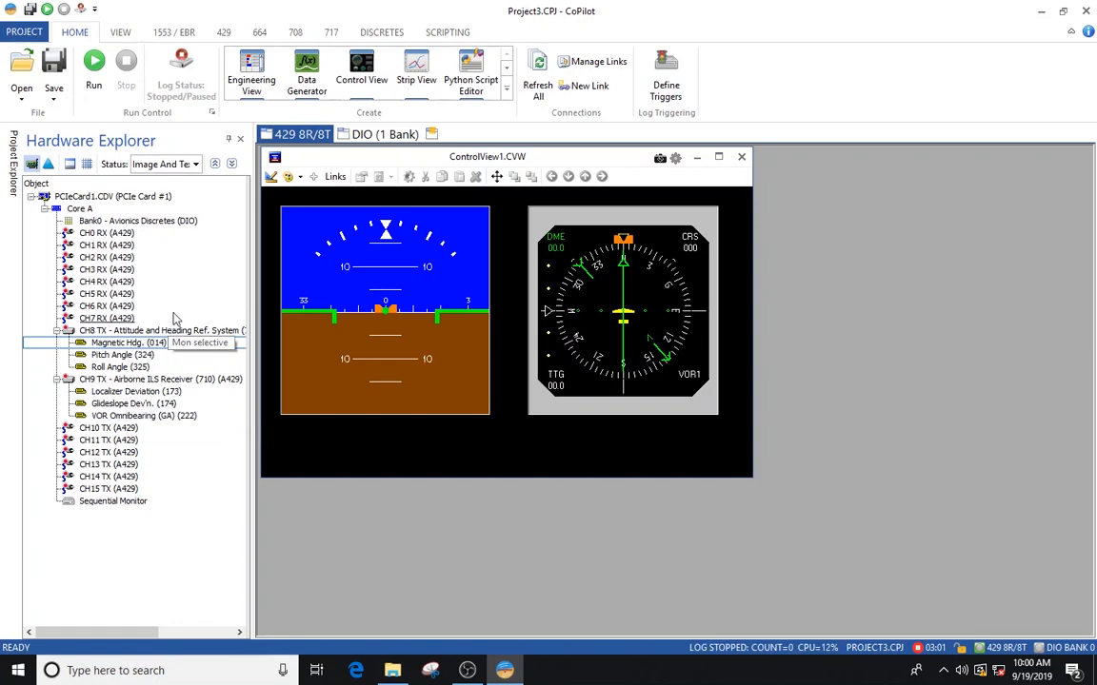
# Step: Start a new link with the Value event of CH9's Localizer Deviation (173) label as its source
pyautogui.click(125, 393)
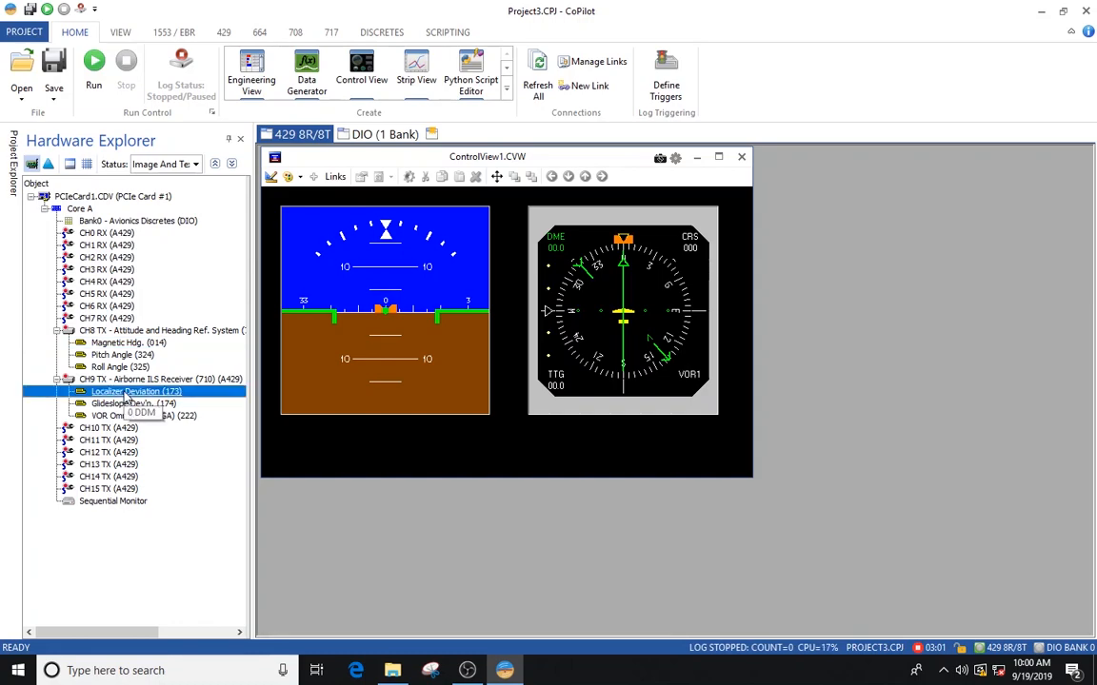
pyautogui.click(583, 87)
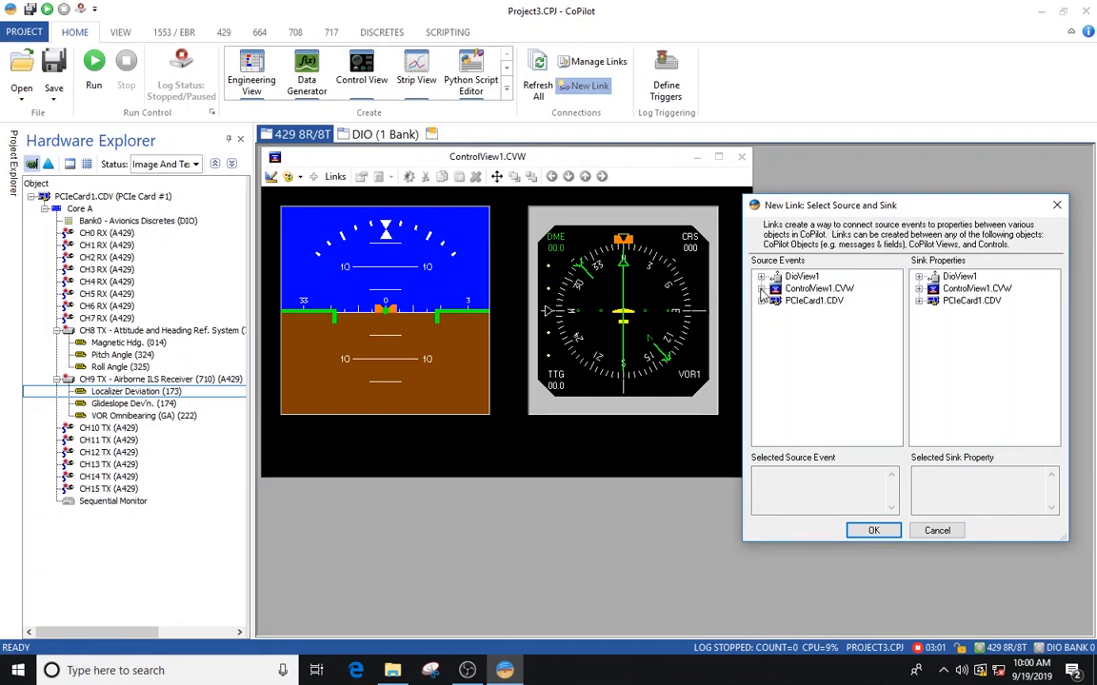
pyautogui.click(761, 302)
pyautogui.click(777, 315)
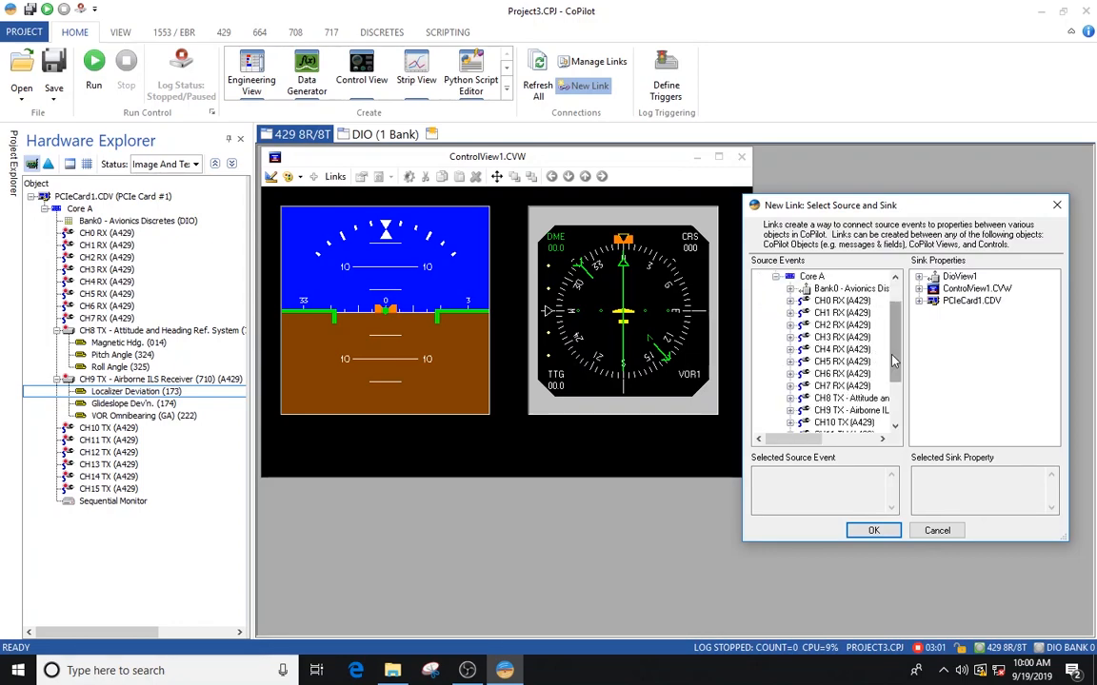
pyautogui.moveTo(893, 360); pyautogui.dragTo(897, 384)
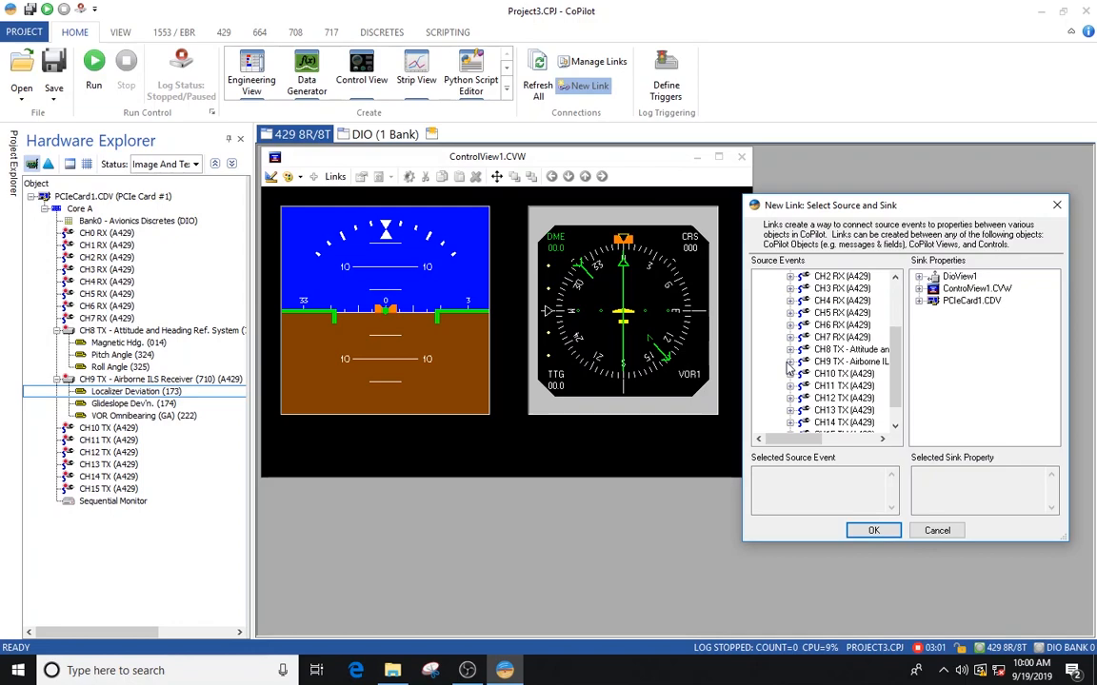
pyautogui.click(790, 363)
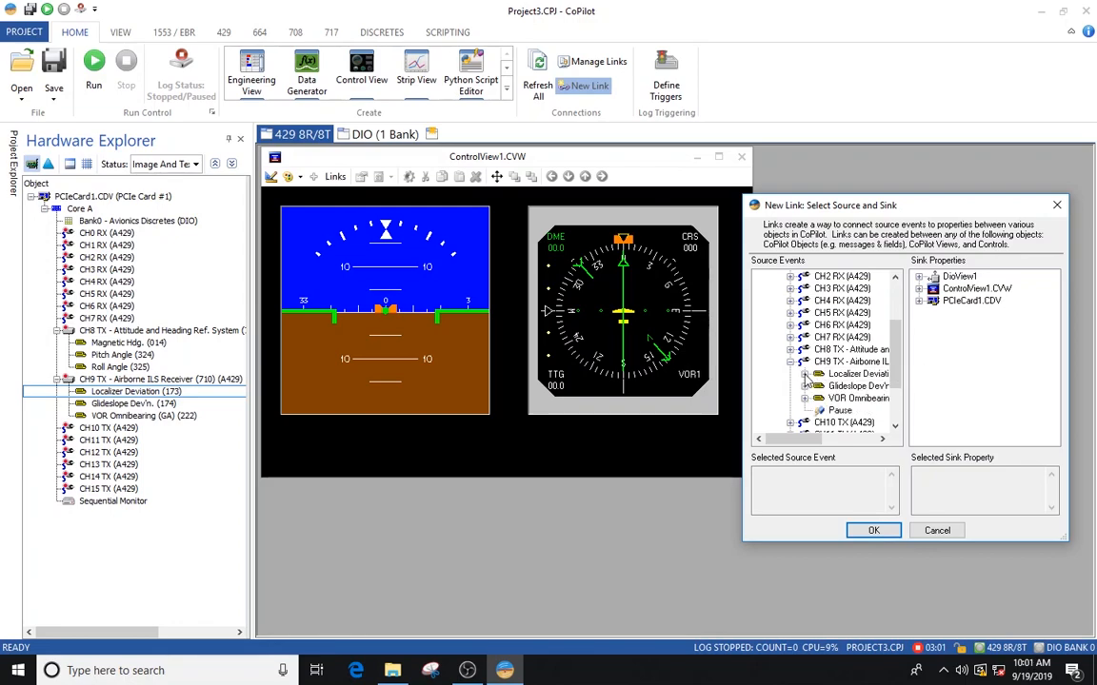
pyautogui.click(805, 374)
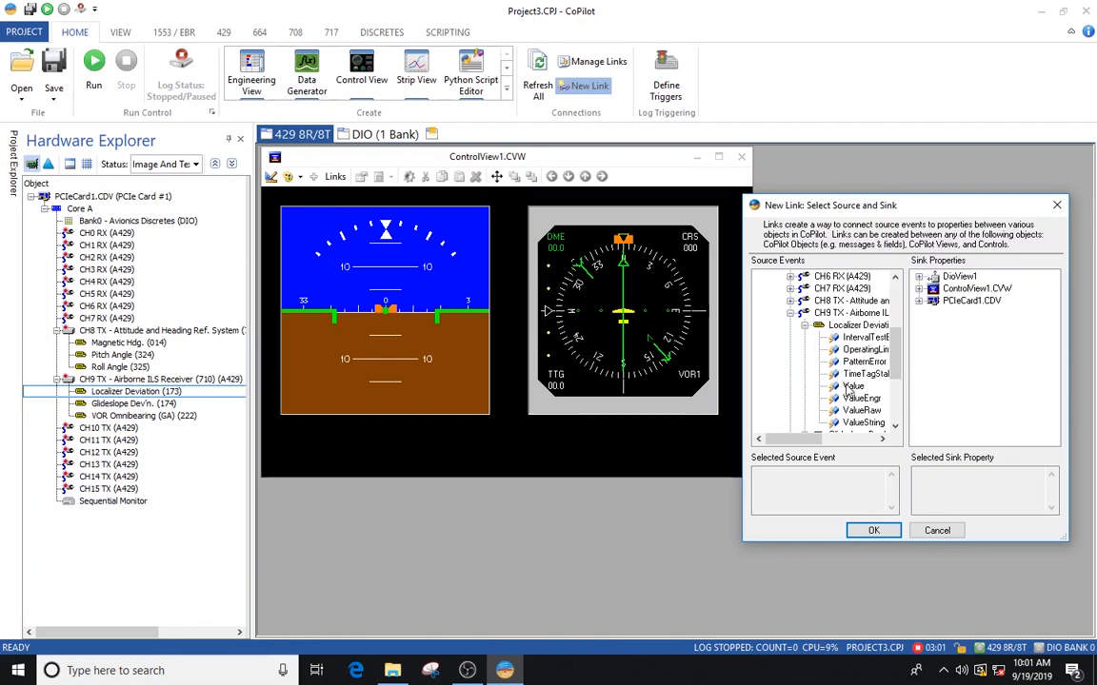
pyautogui.click(848, 388)
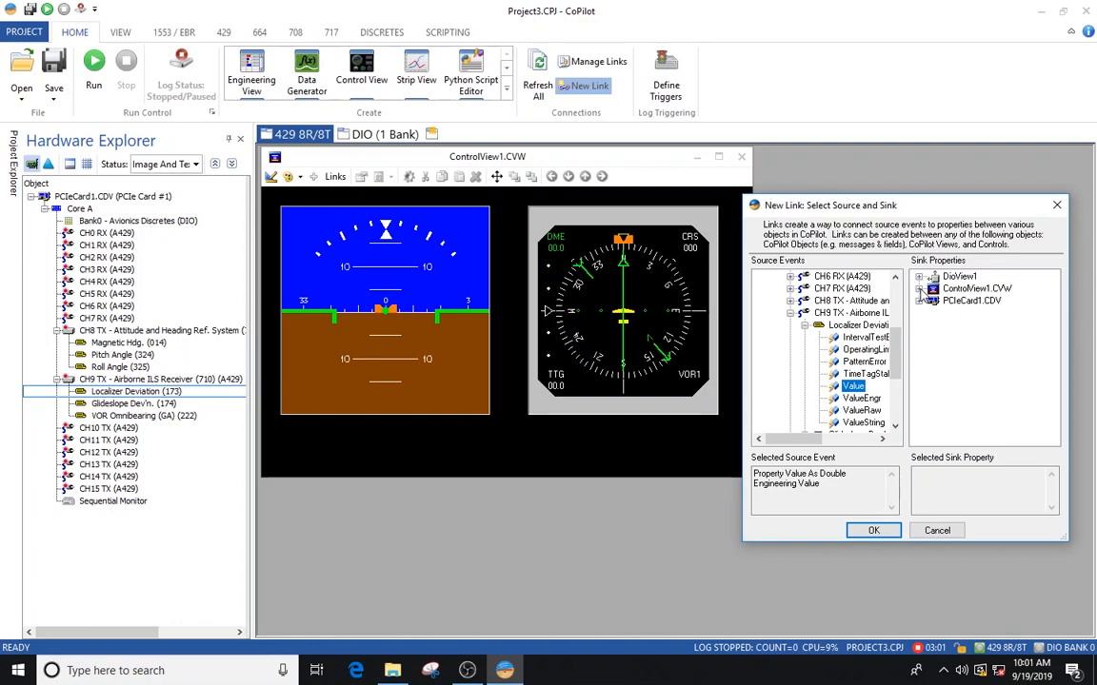
# Step: Choose the HSICourseDeviation property of AirCtrl2 in ControlView1 as the localizer link's sink and create the link
pyautogui.click(919, 289)
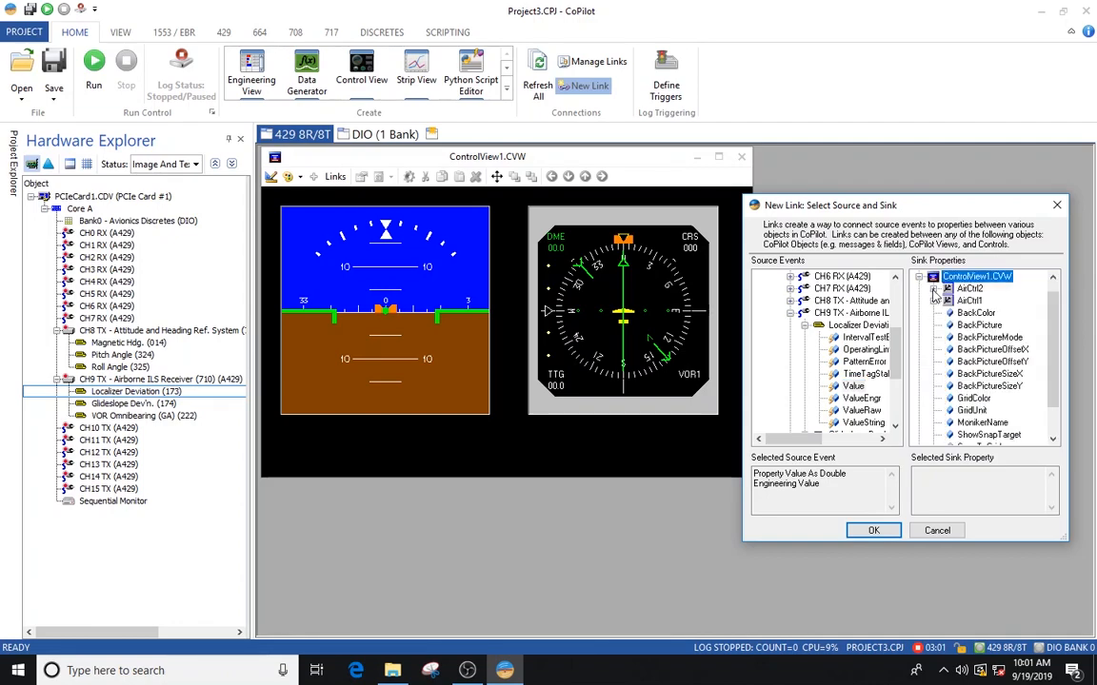
pyautogui.click(933, 288)
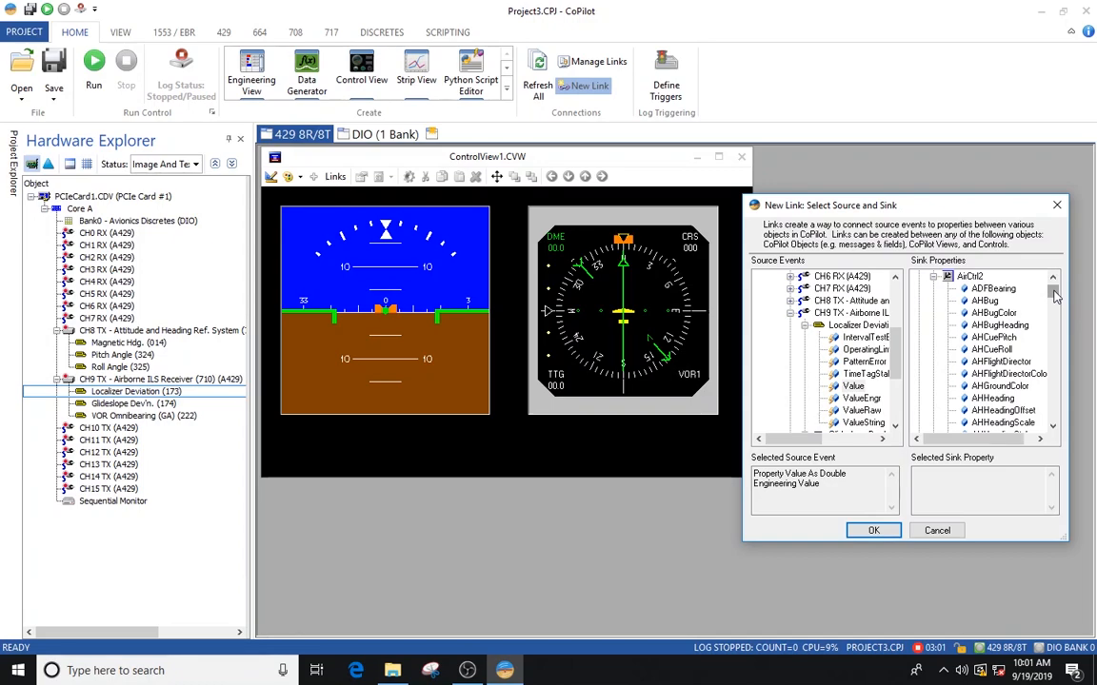
pyautogui.moveTo(1053, 295); pyautogui.dragTo(1054, 368)
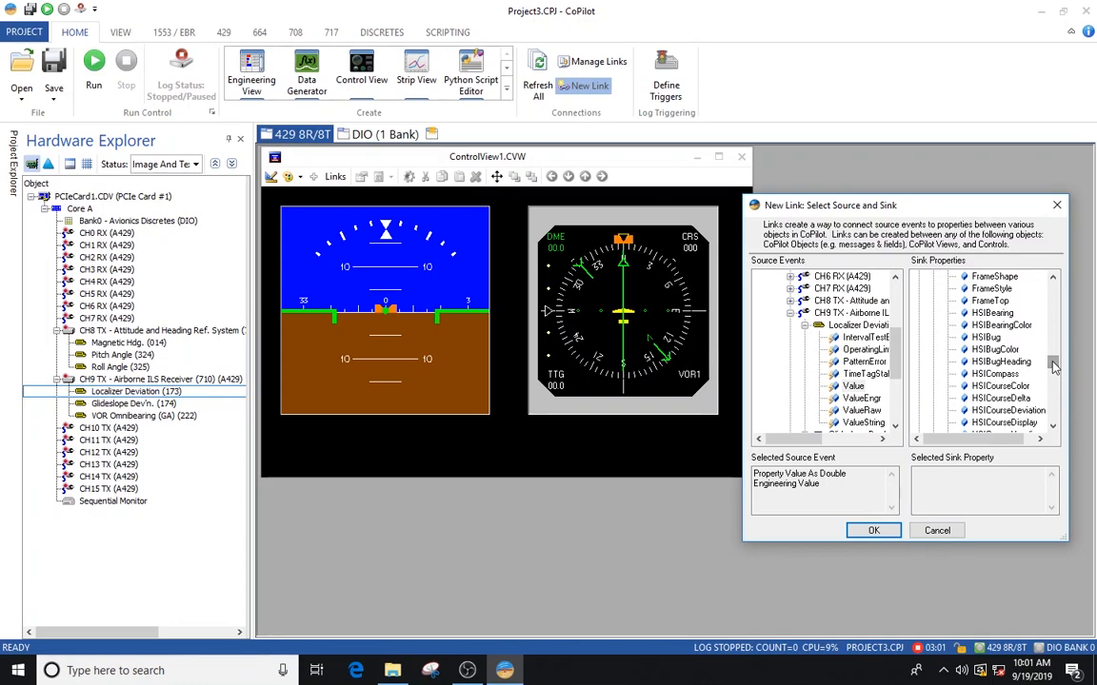
pyautogui.click(1009, 410)
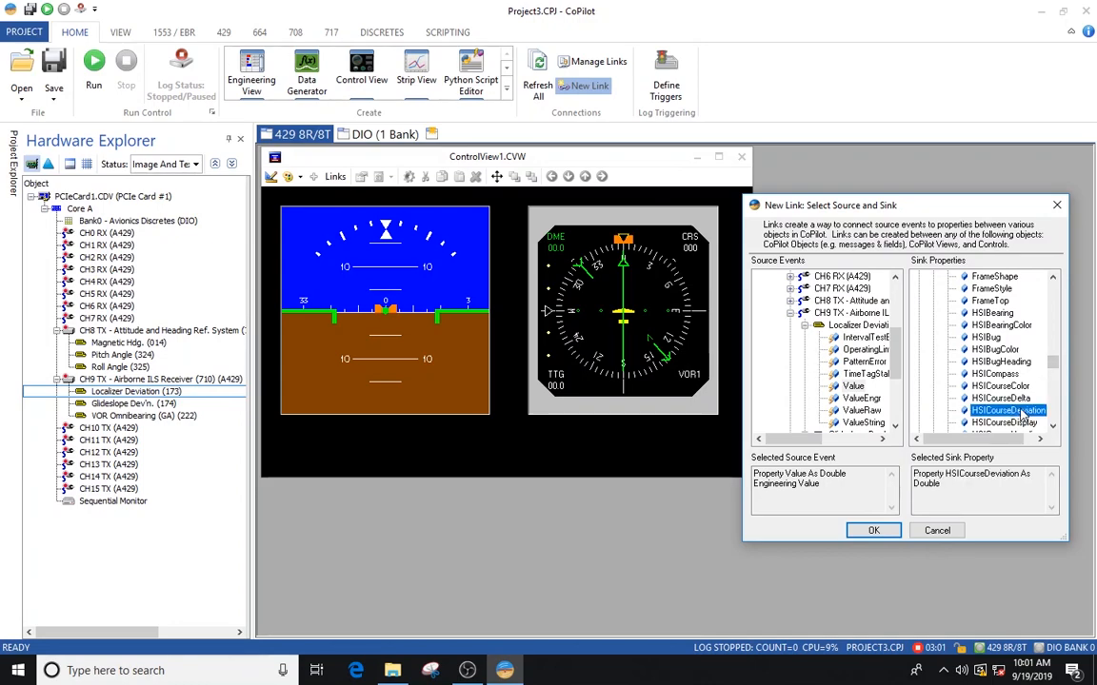
pyautogui.click(873, 531)
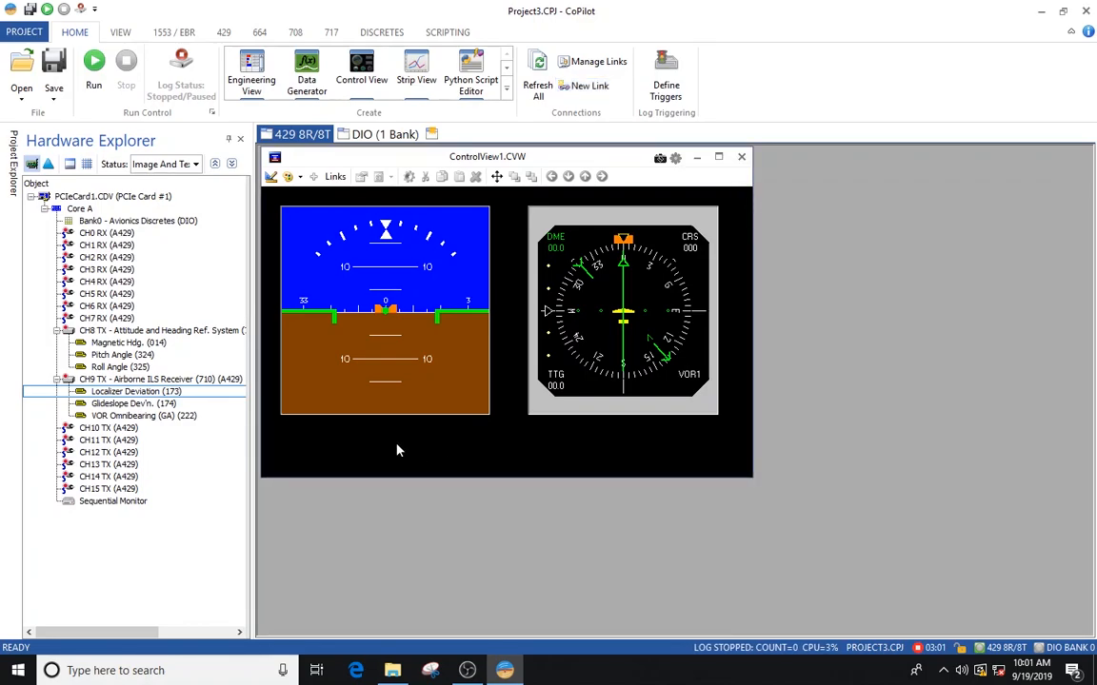
# Step: Start a new link with the Value event of CH9's Glideslope Dev'n. (174) label as its source
pyautogui.click(125, 406)
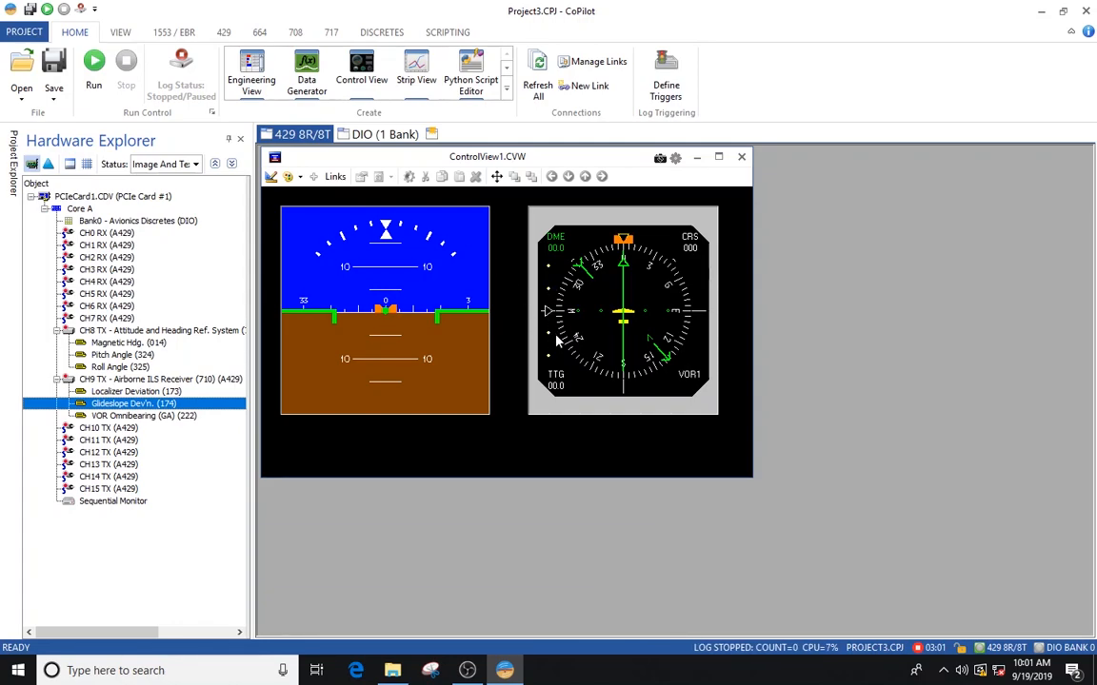
pyautogui.click(584, 90)
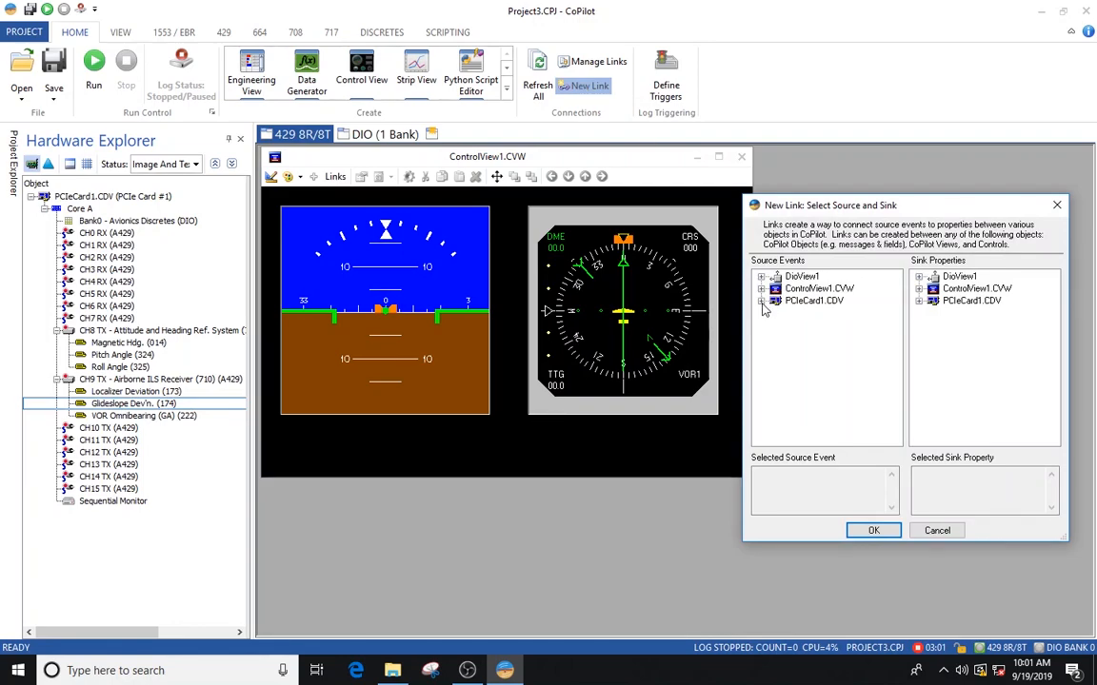
pyautogui.click(761, 300)
pyautogui.click(776, 314)
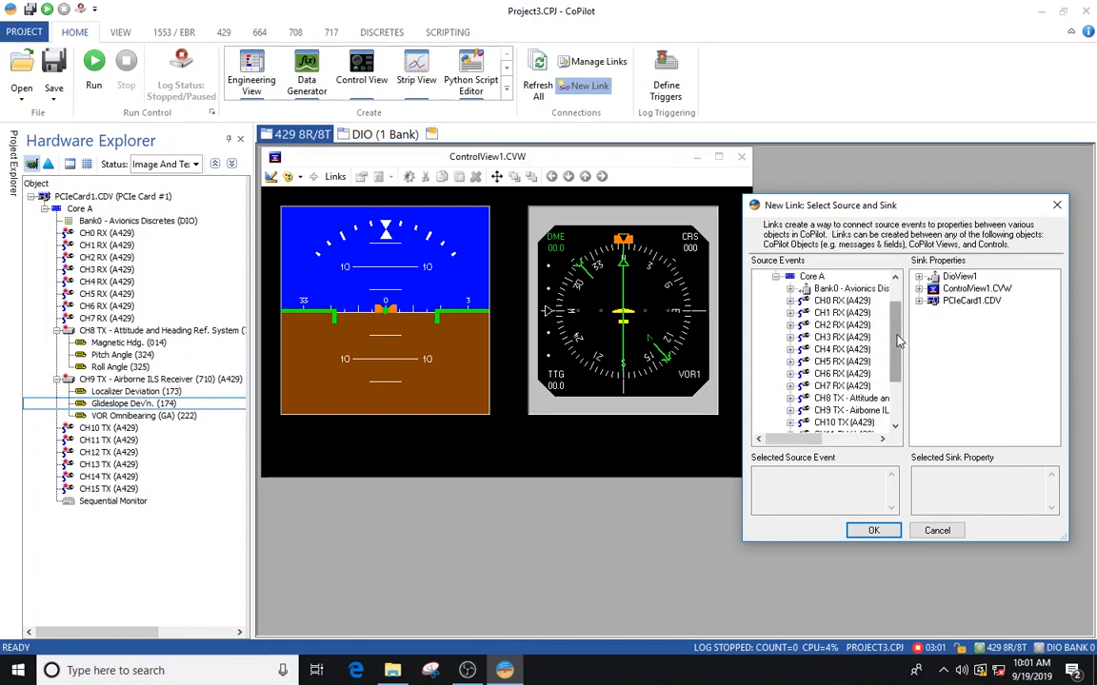
pyautogui.moveTo(898, 343); pyautogui.dragTo(898, 371)
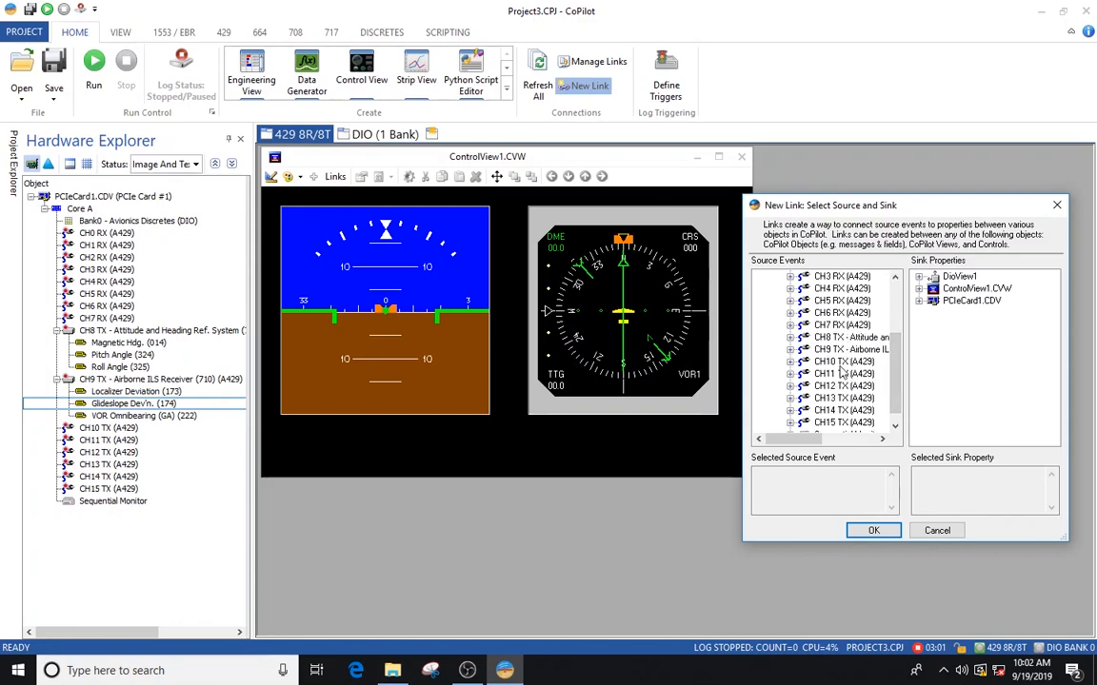
pyautogui.click(789, 350)
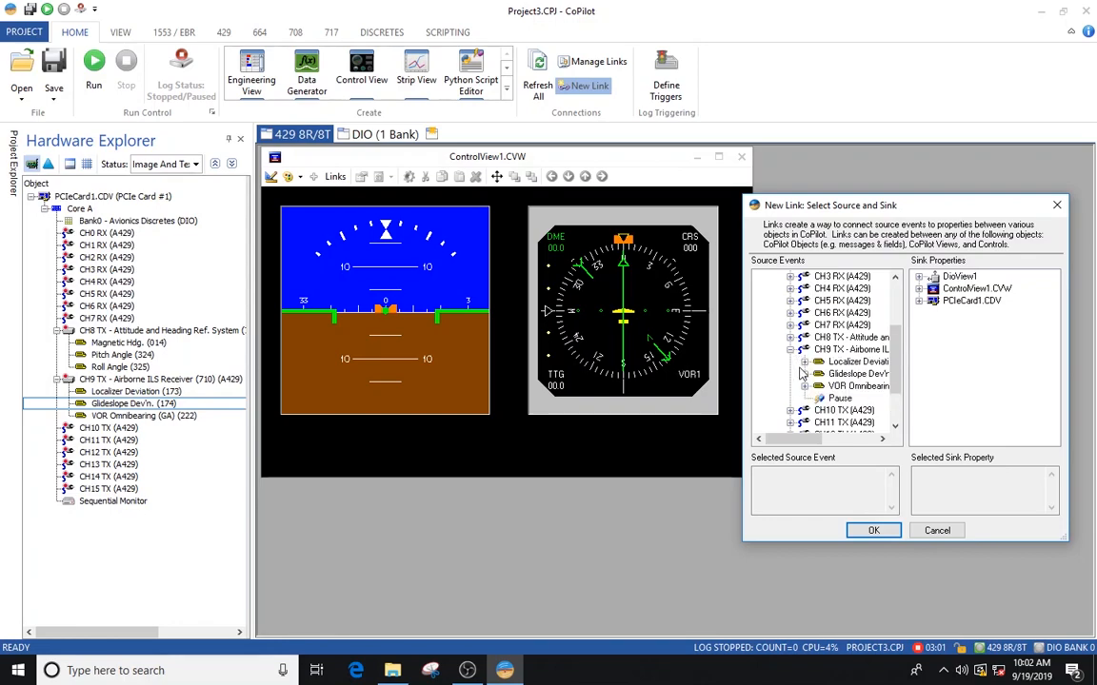
pyautogui.click(804, 374)
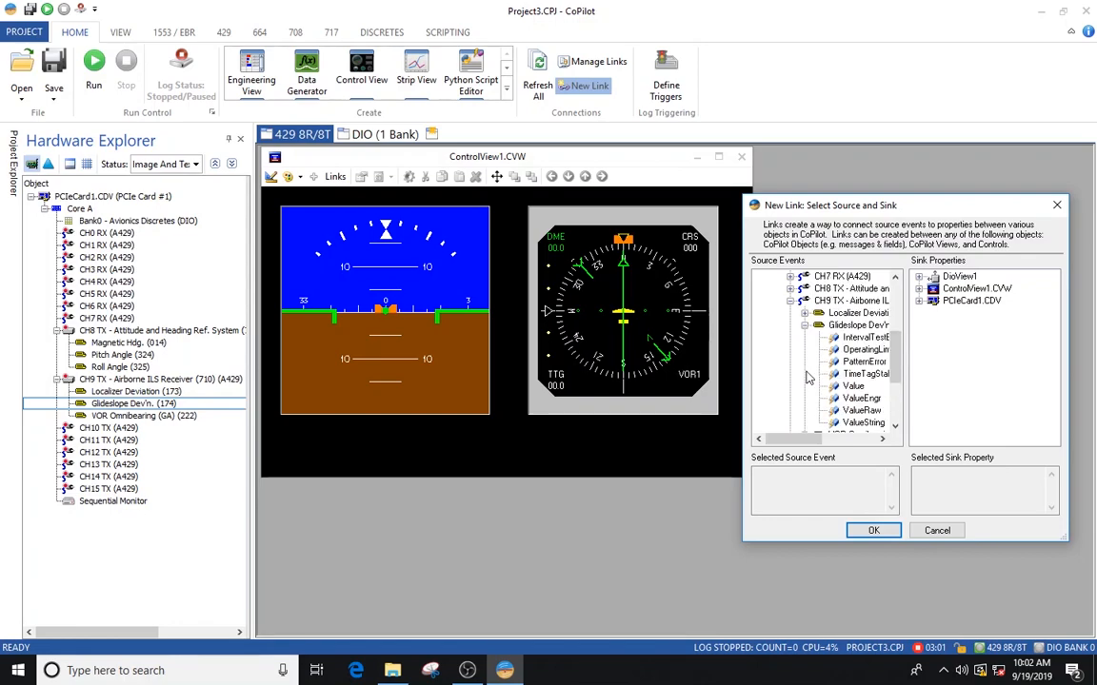
pyautogui.click(853, 386)
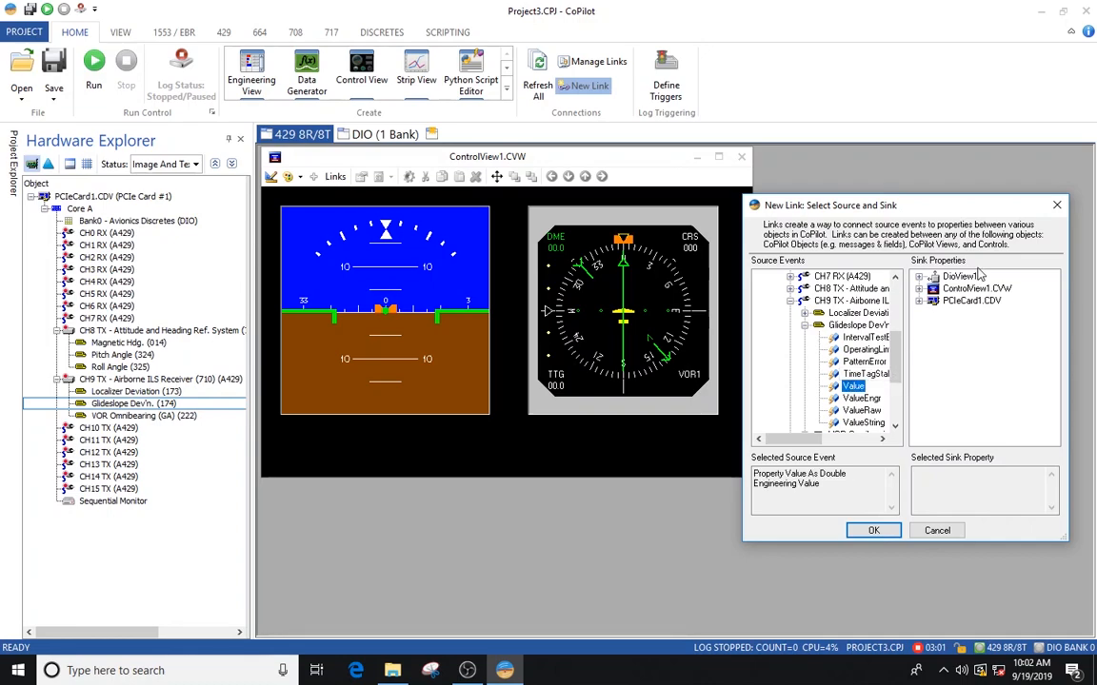
# Step: Choose the HSIGlideSlopeDeviation property of AirCtrl2 in ControlView1 as the glideslope link's sink and create the link
pyautogui.click(919, 289)
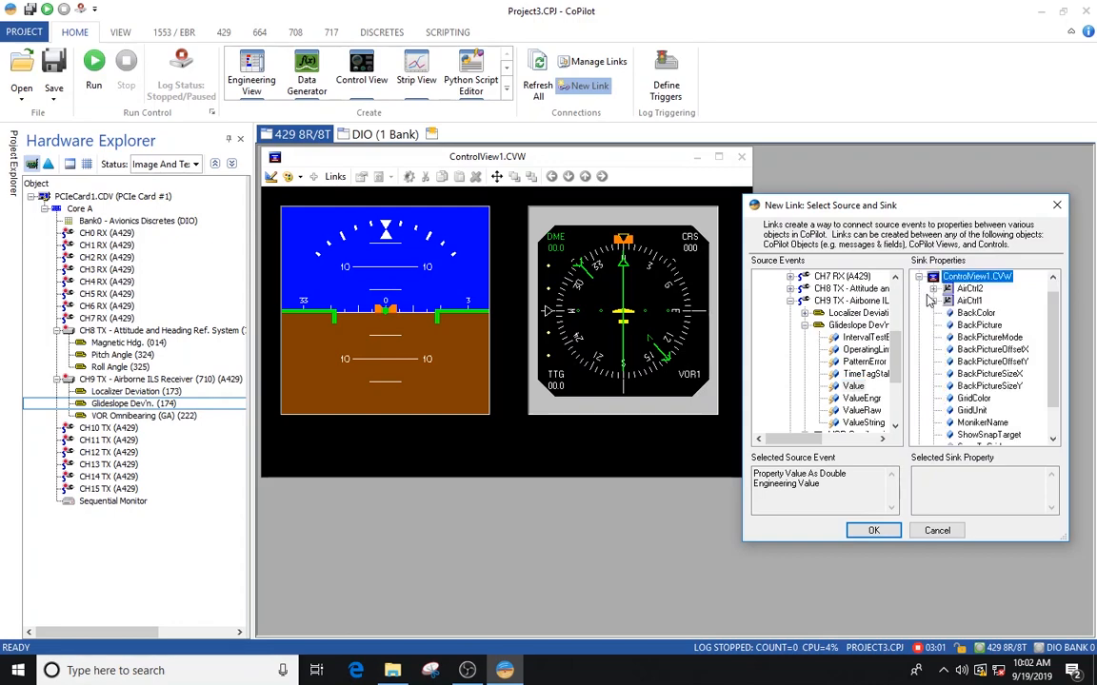
pyautogui.click(935, 289)
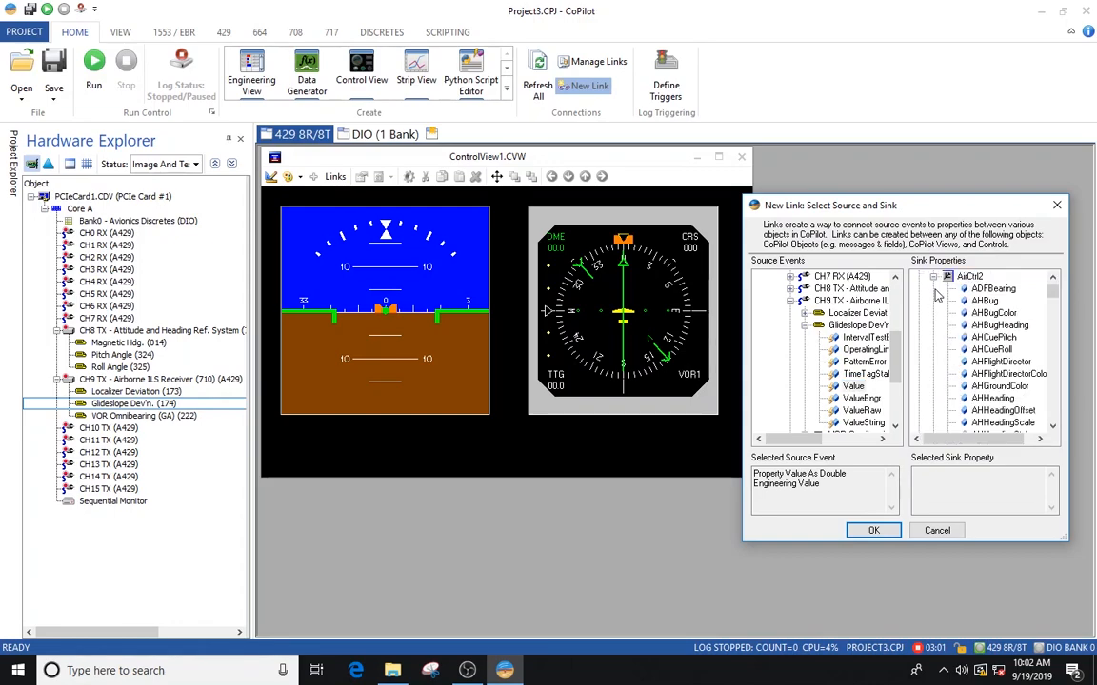
pyautogui.moveTo(1052, 291); pyautogui.dragTo(1049, 377)
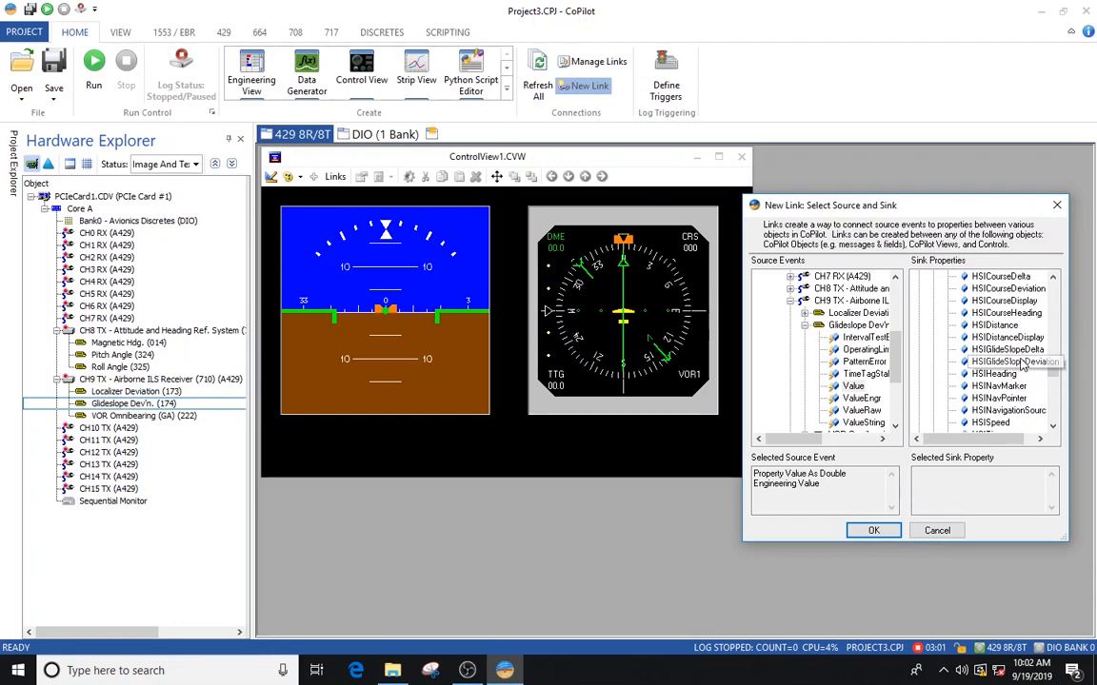
pyautogui.click(1021, 366)
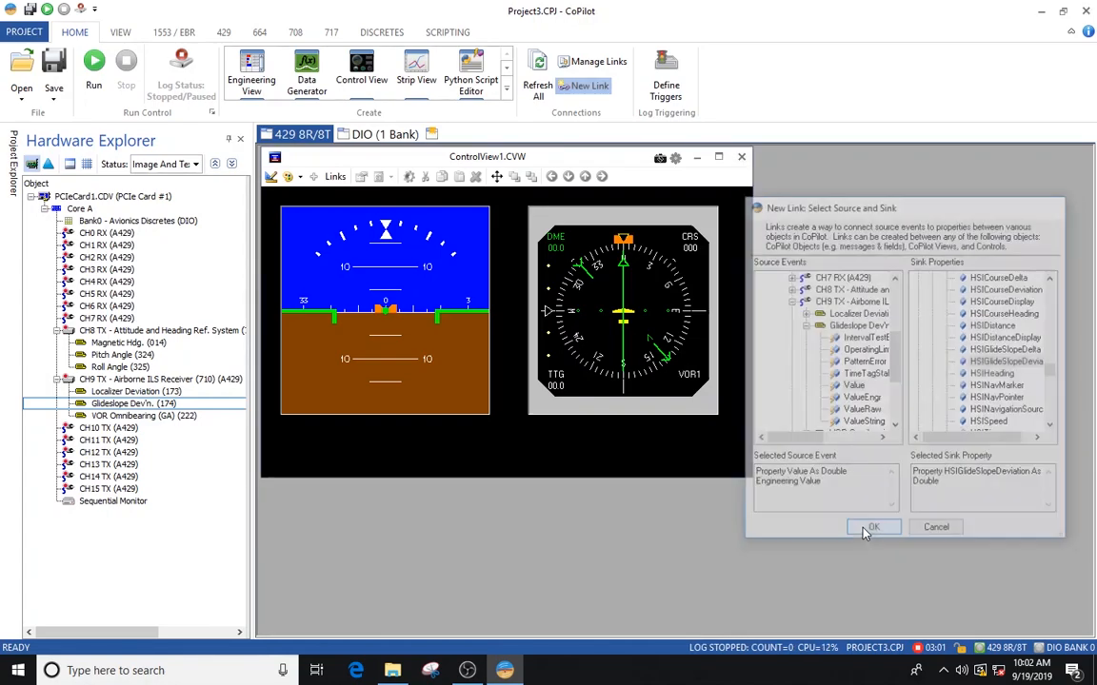
pyautogui.click(868, 530)
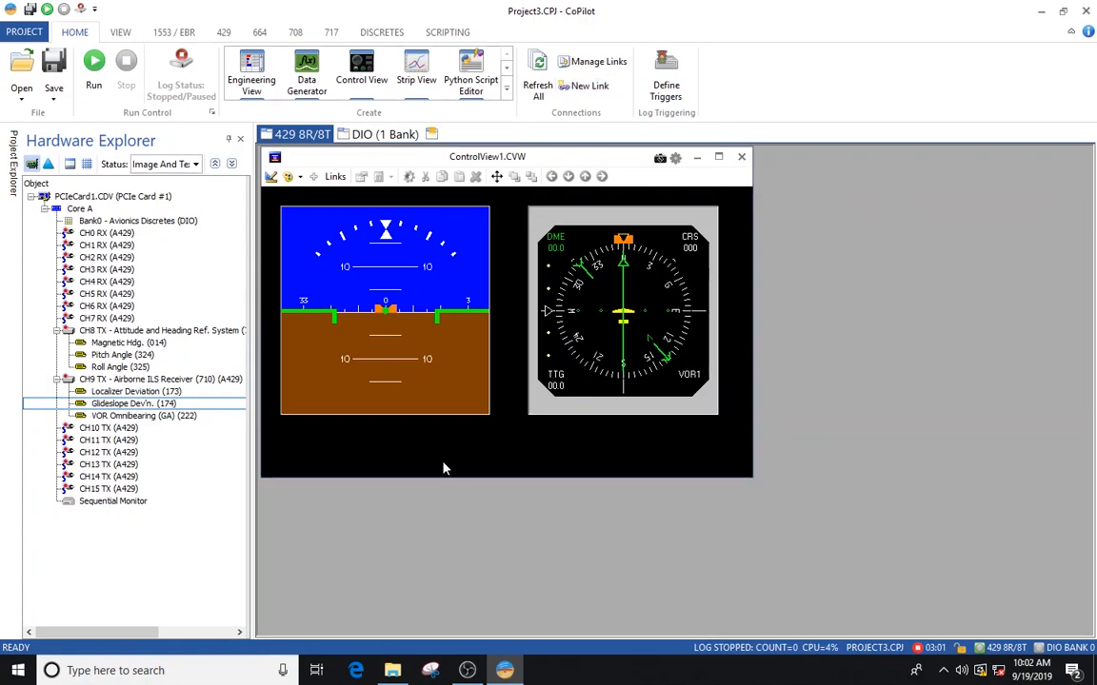
# Step: Start a new link with the Value event of CH9's VOR Omnibearing (GA) (222) label as its source
pyautogui.click(147, 417)
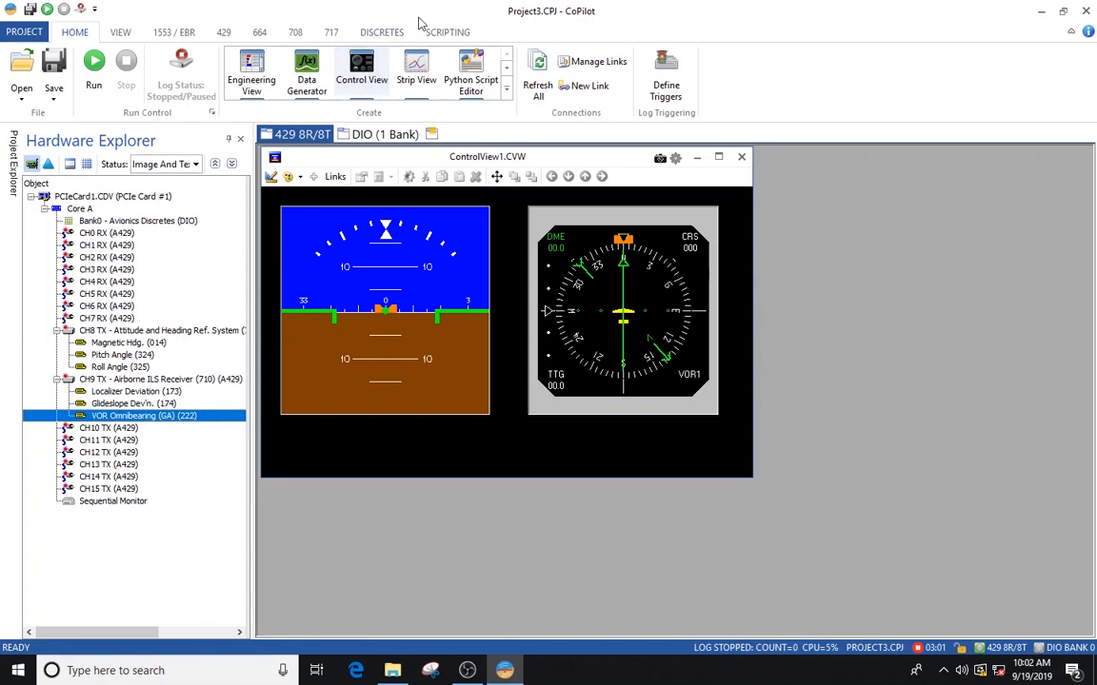
pyautogui.click(588, 85)
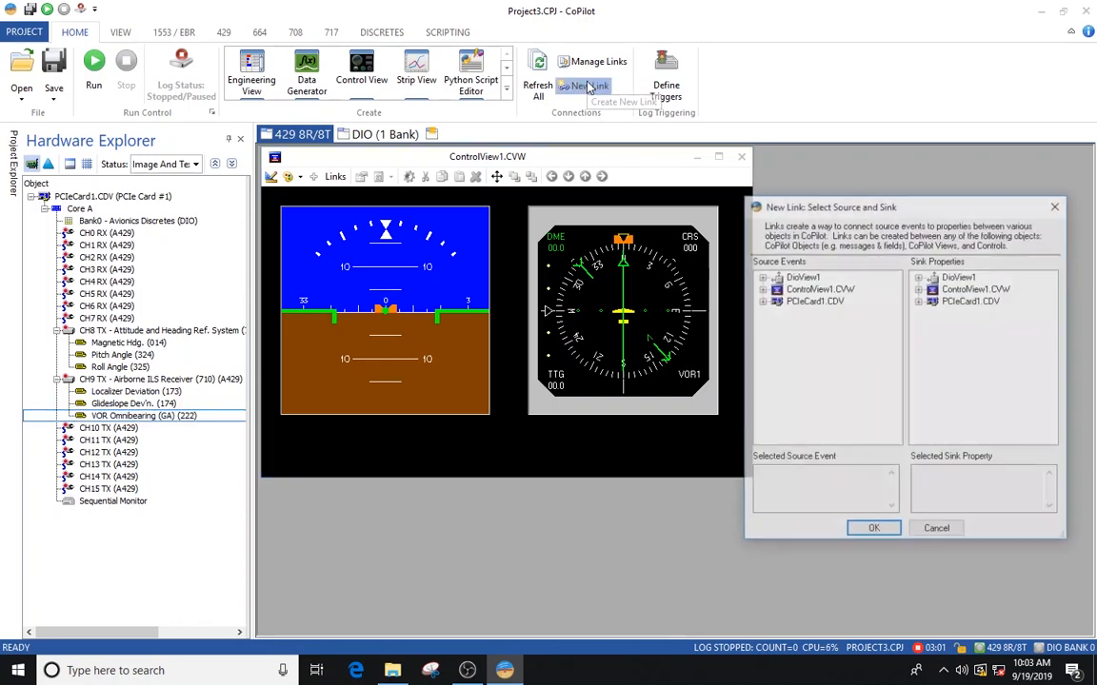
pyautogui.click(761, 301)
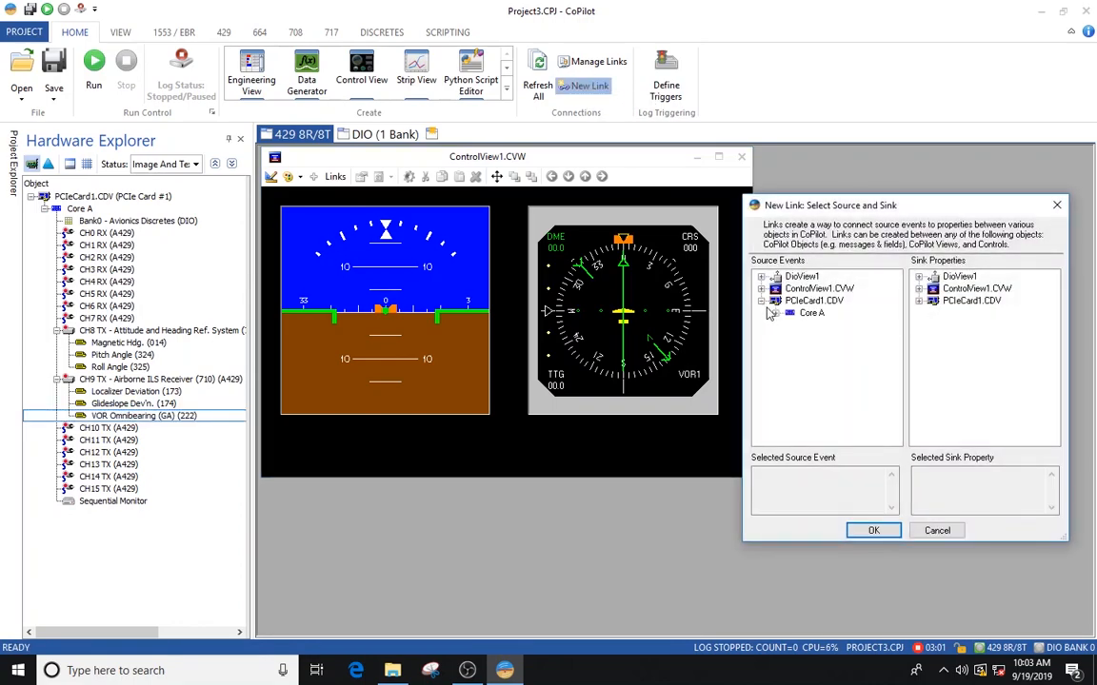
pyautogui.click(776, 314)
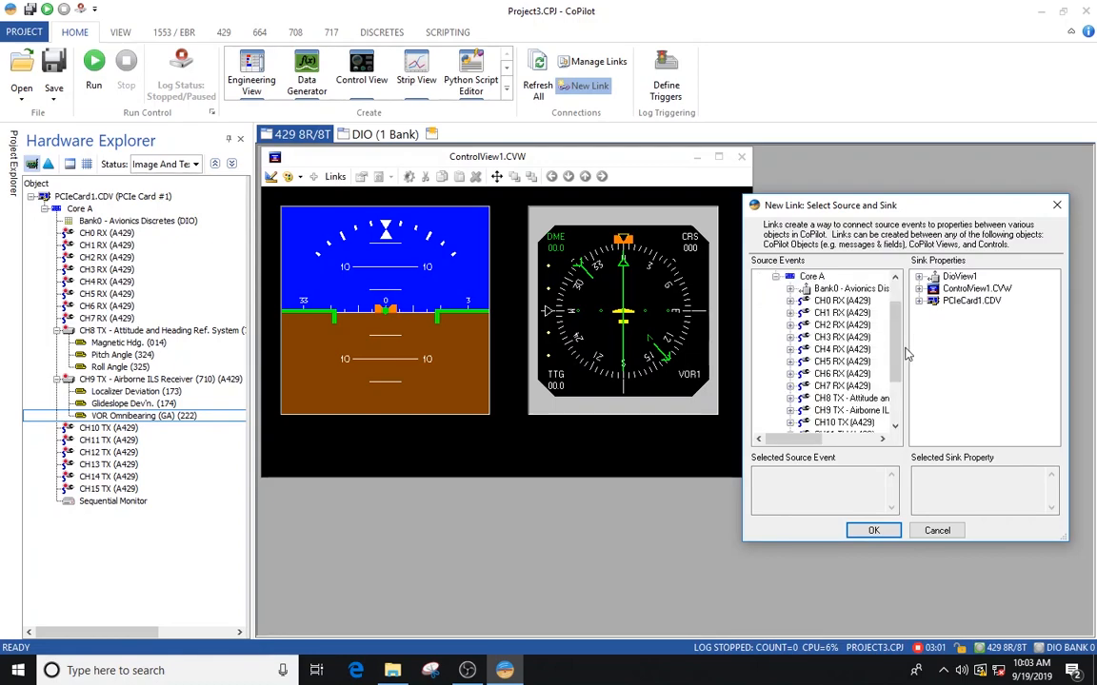
pyautogui.scroll(-1, 900, 355)
pyautogui.scroll(-1, 899, 355)
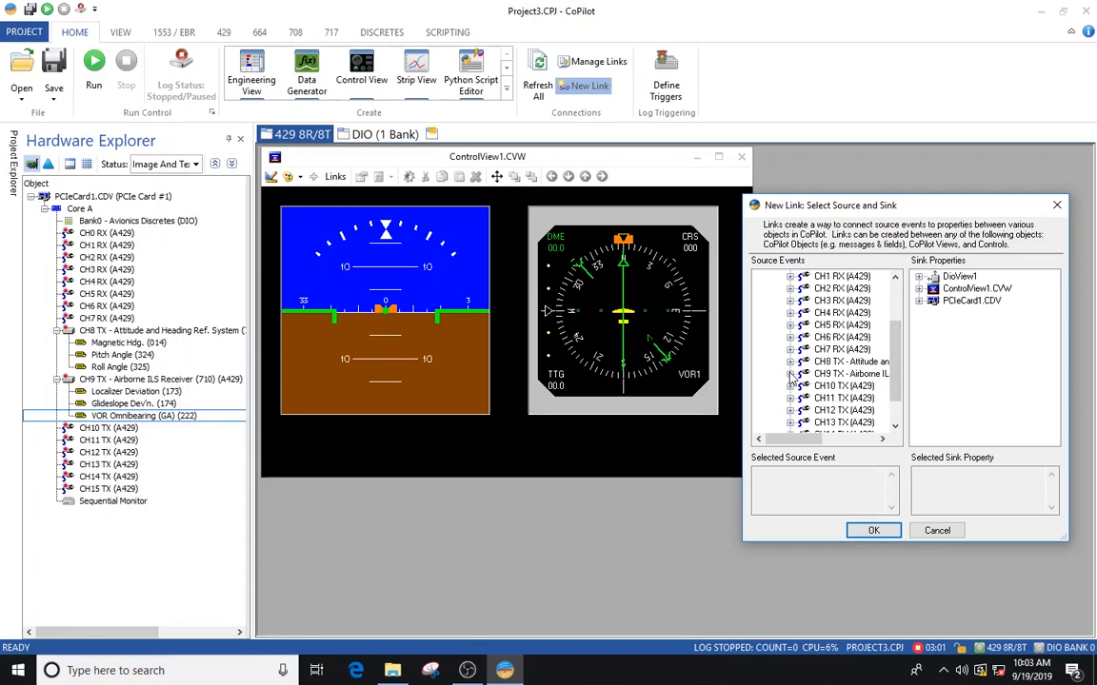
pyautogui.click(791, 374)
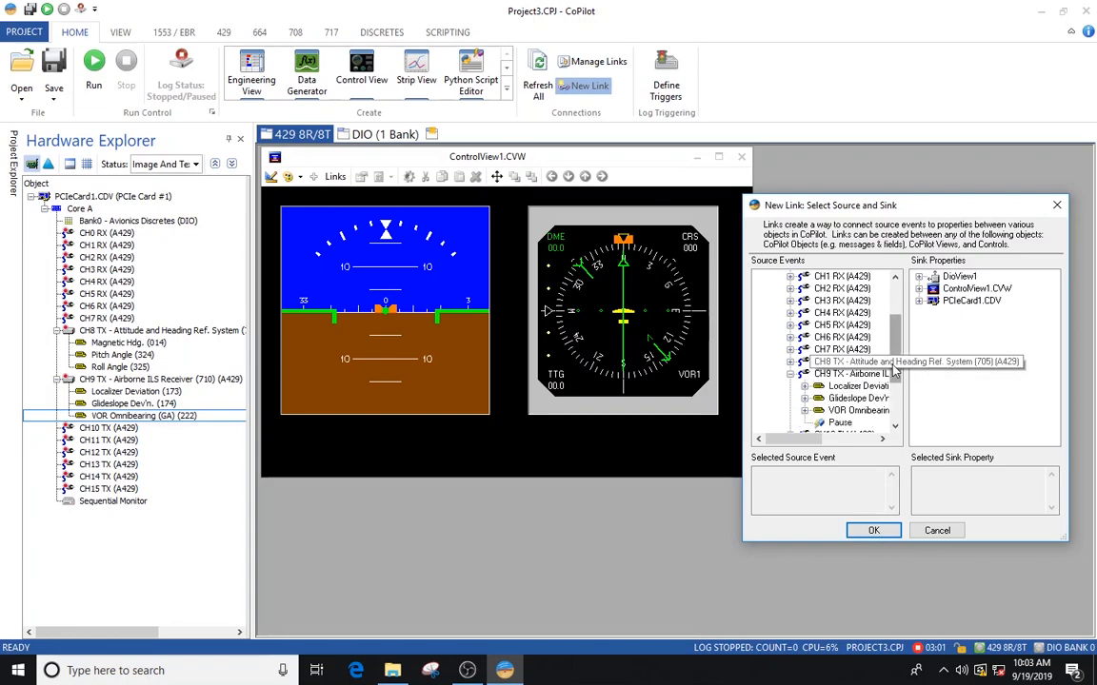
pyautogui.scroll(-1, 894, 370)
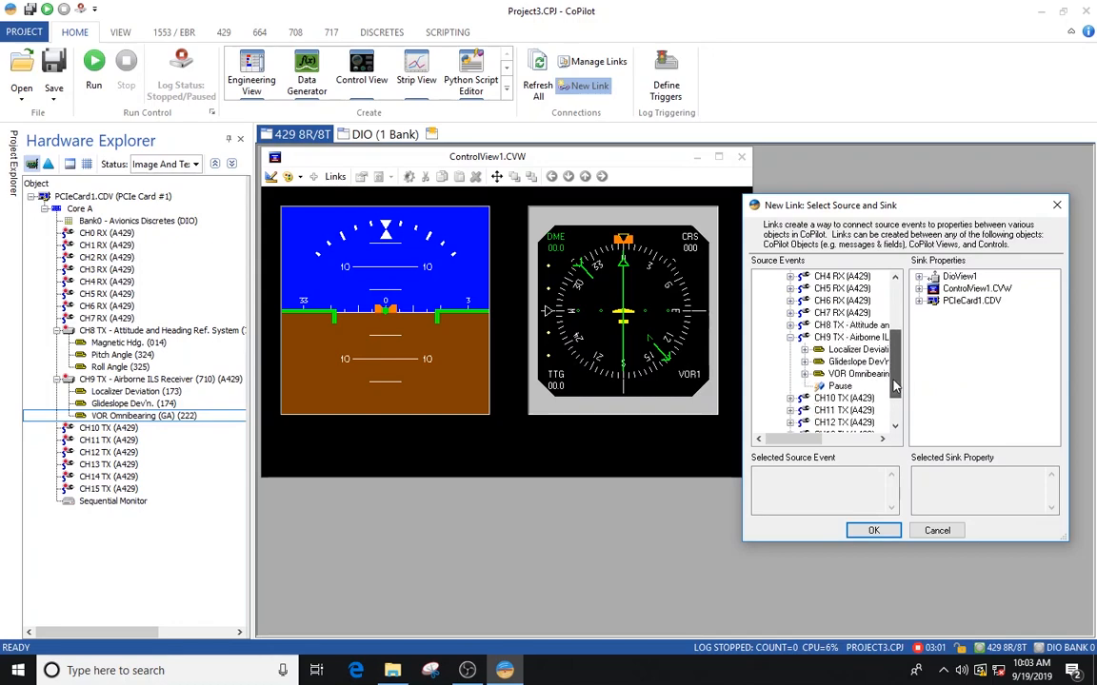
pyautogui.click(805, 374)
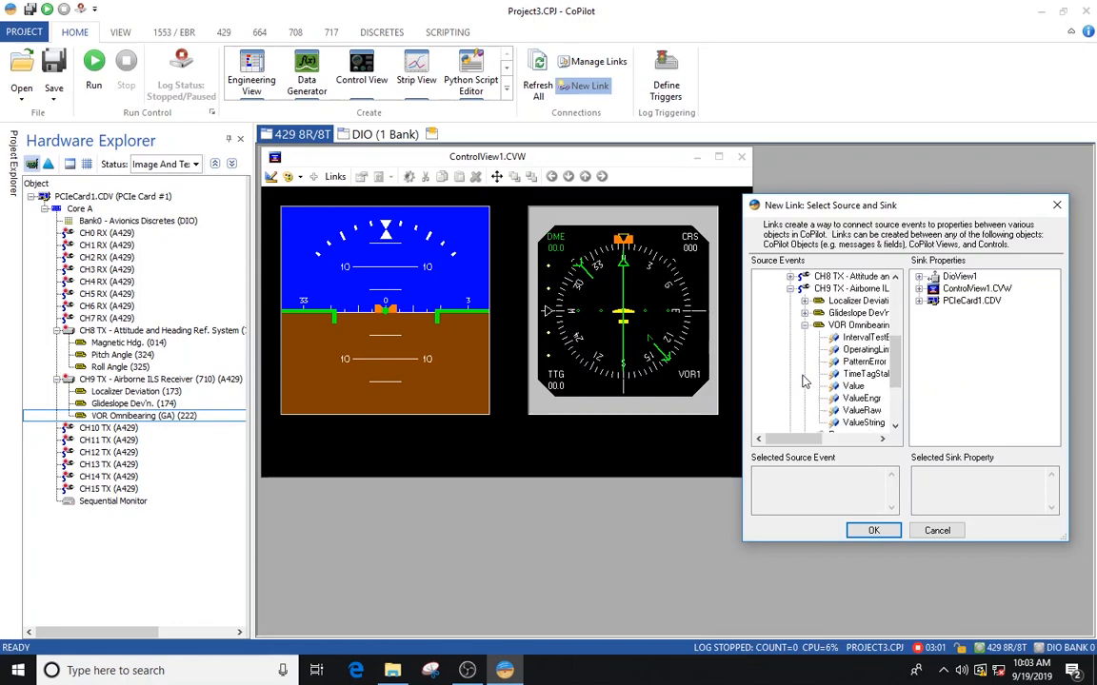
pyautogui.click(850, 387)
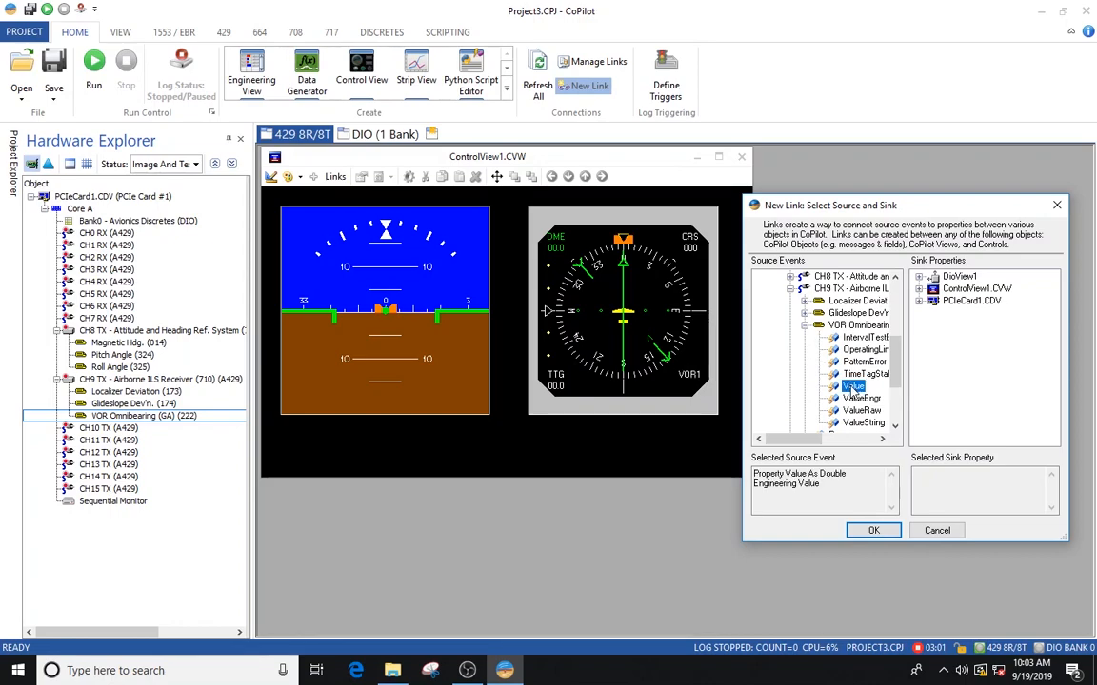
# Step: Choose the HSICourseHeading property of AirCtrl2 in ControlView1 as the VOR omnibearing link's sink and create the link
pyautogui.click(920, 289)
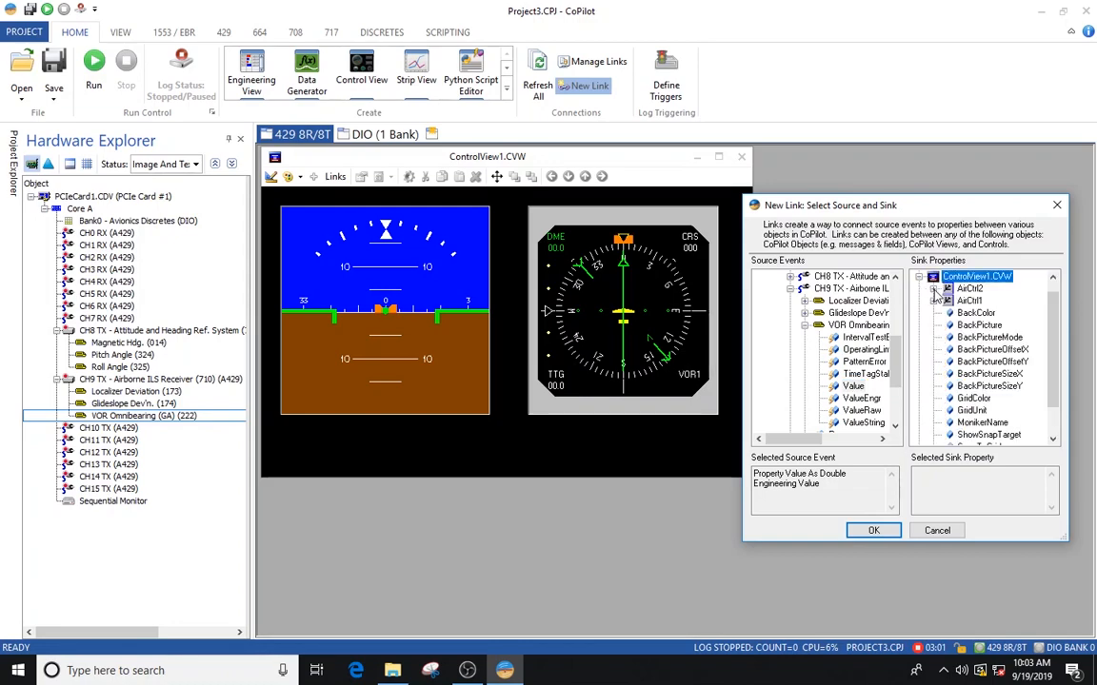
pyautogui.click(934, 288)
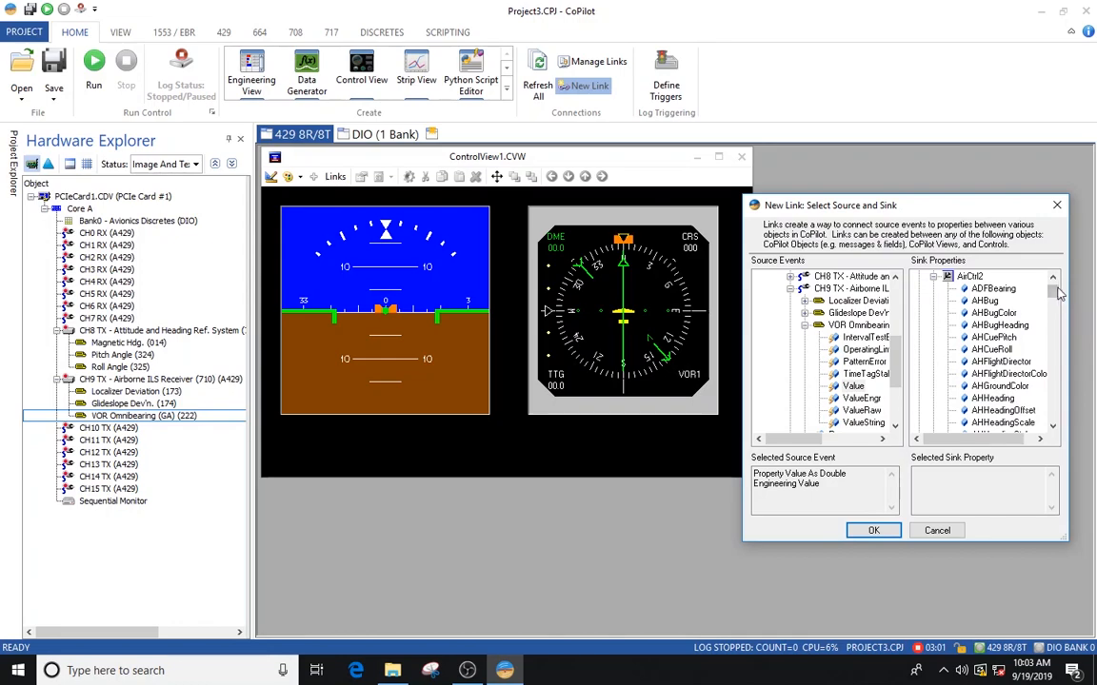
pyautogui.moveTo(1053, 292); pyautogui.dragTo(1053, 366)
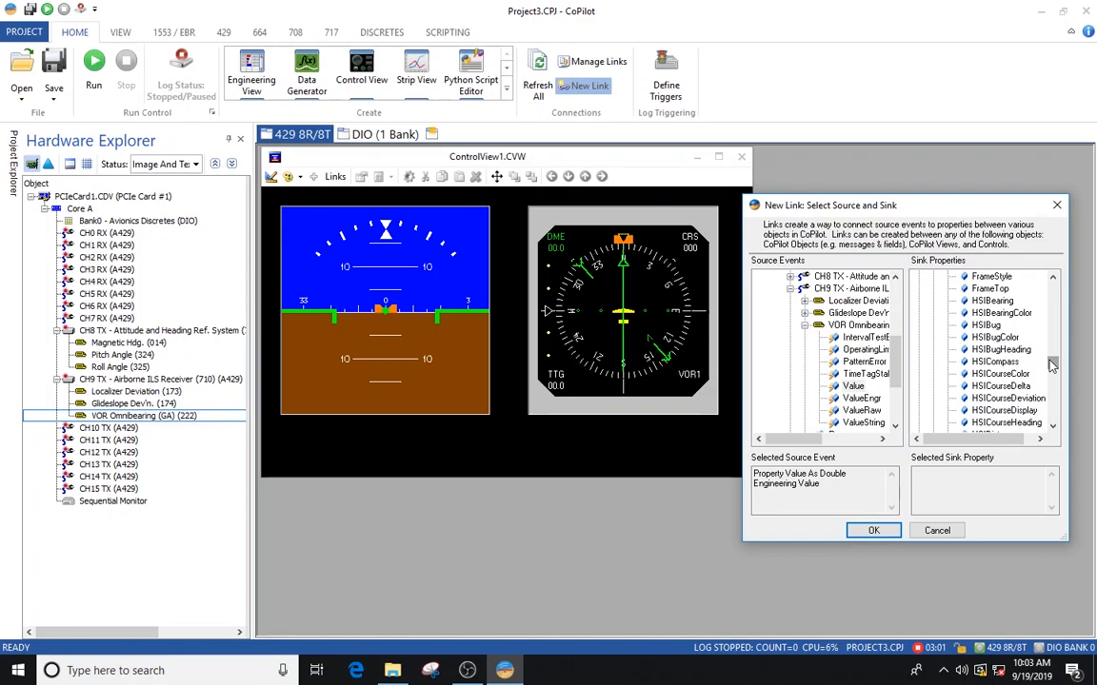
pyautogui.moveTo(1053, 366); pyautogui.dragTo(1052, 372)
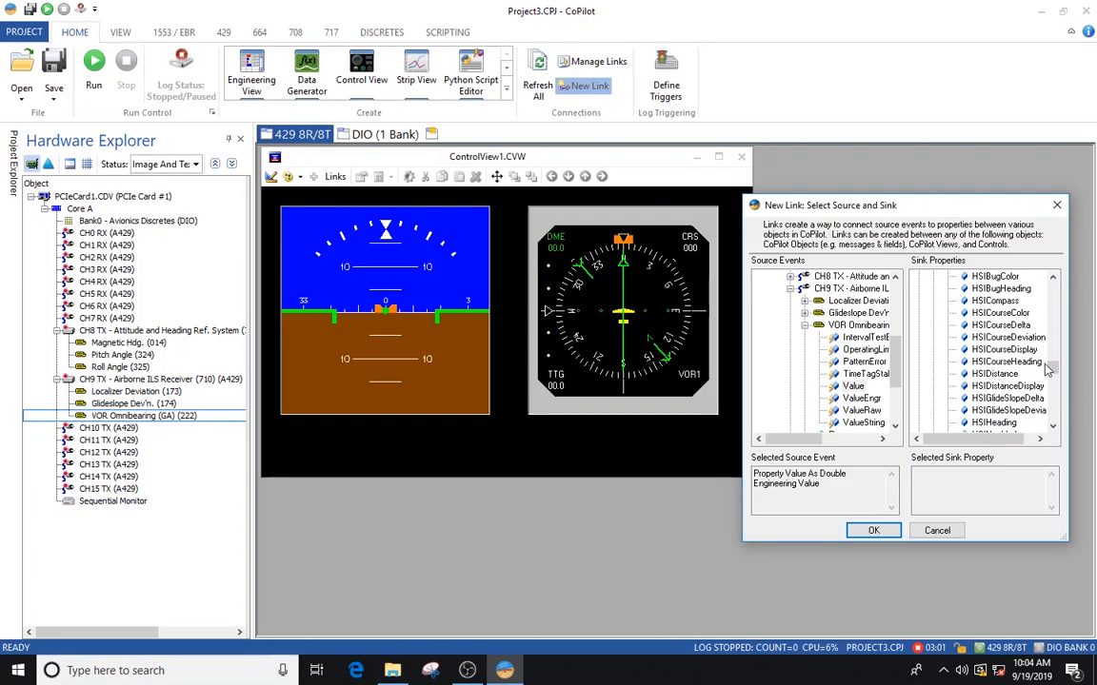
pyautogui.moveTo(1054, 369); pyautogui.dragTo(1054, 365)
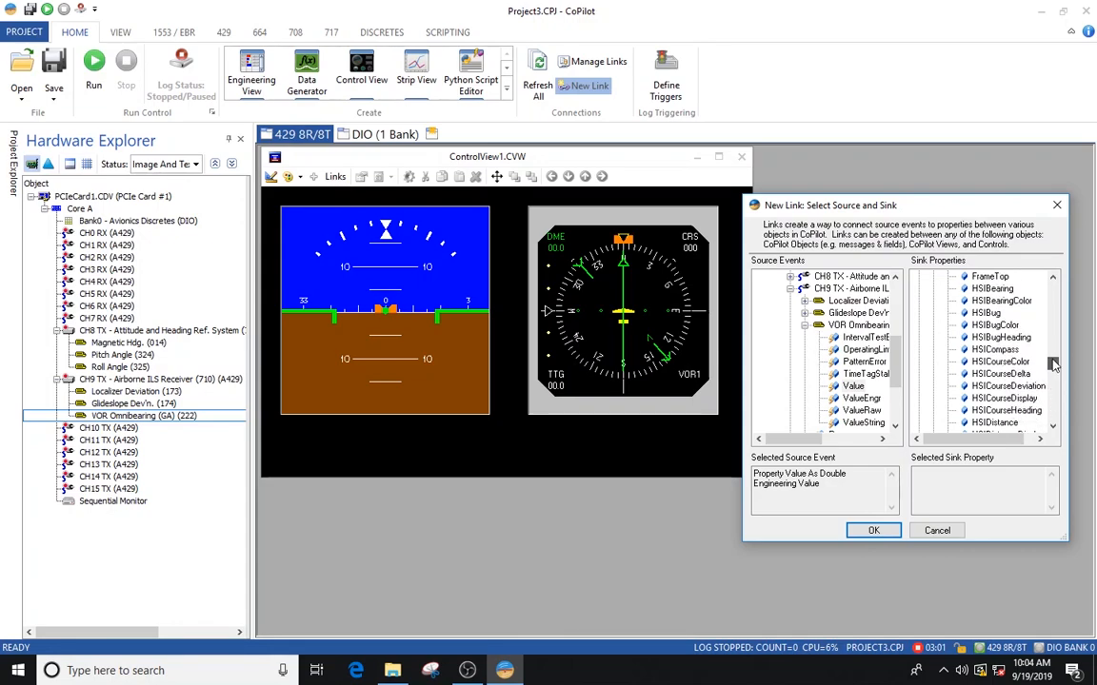
pyautogui.moveTo(1055, 365); pyautogui.dragTo(1055, 366)
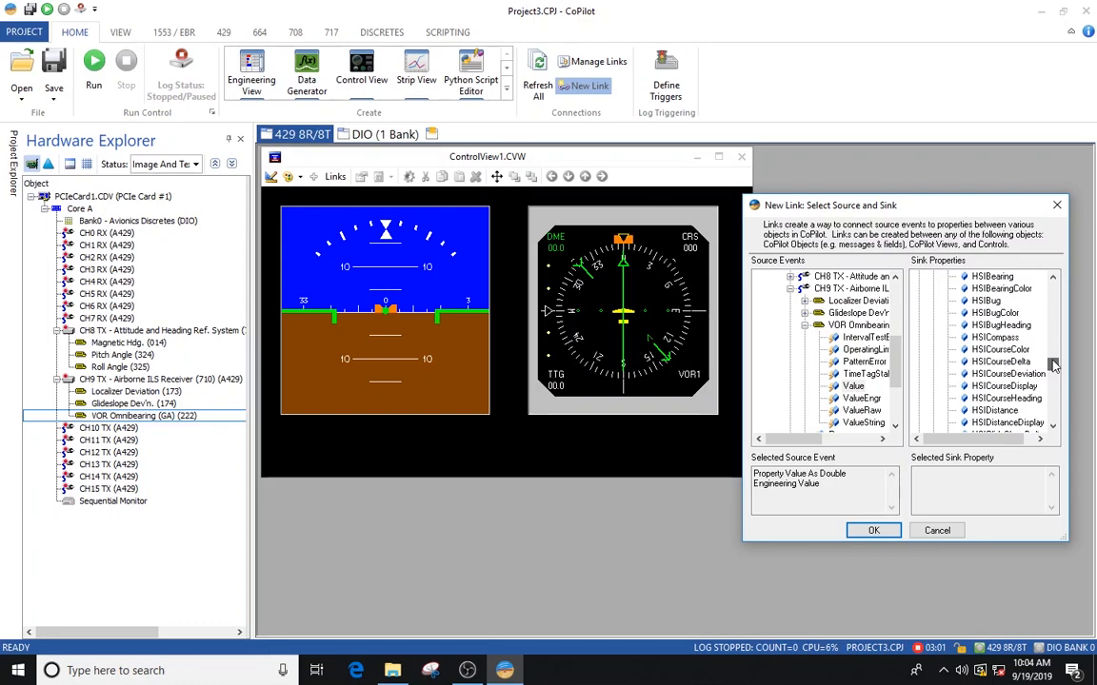
pyautogui.click(1015, 401)
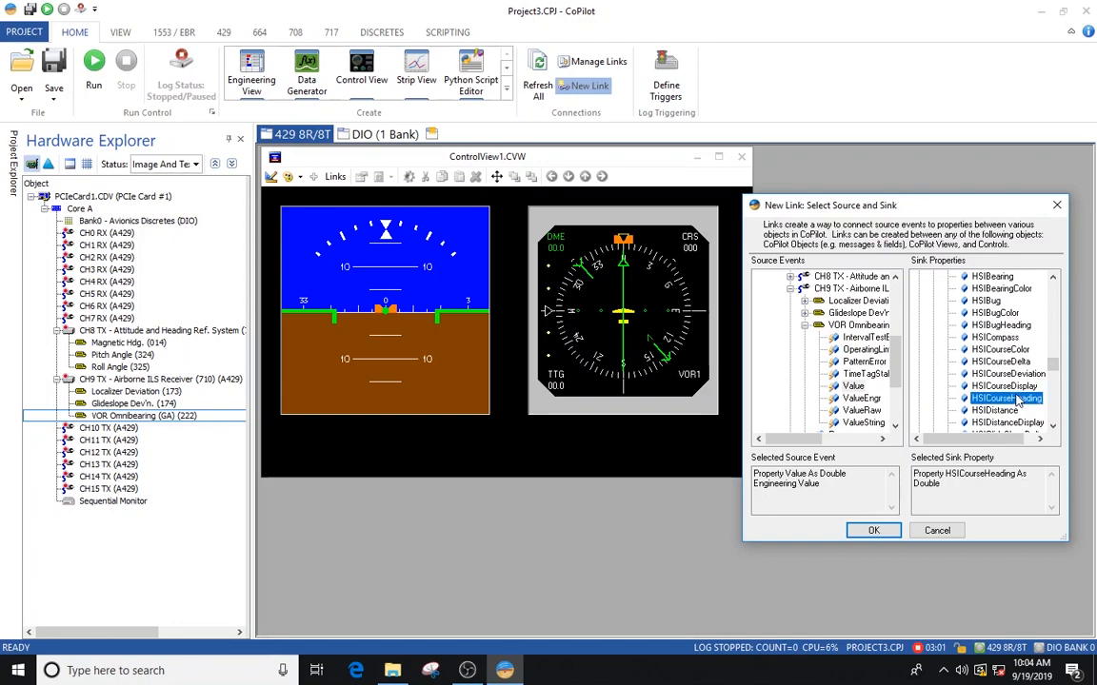
pyautogui.click(868, 530)
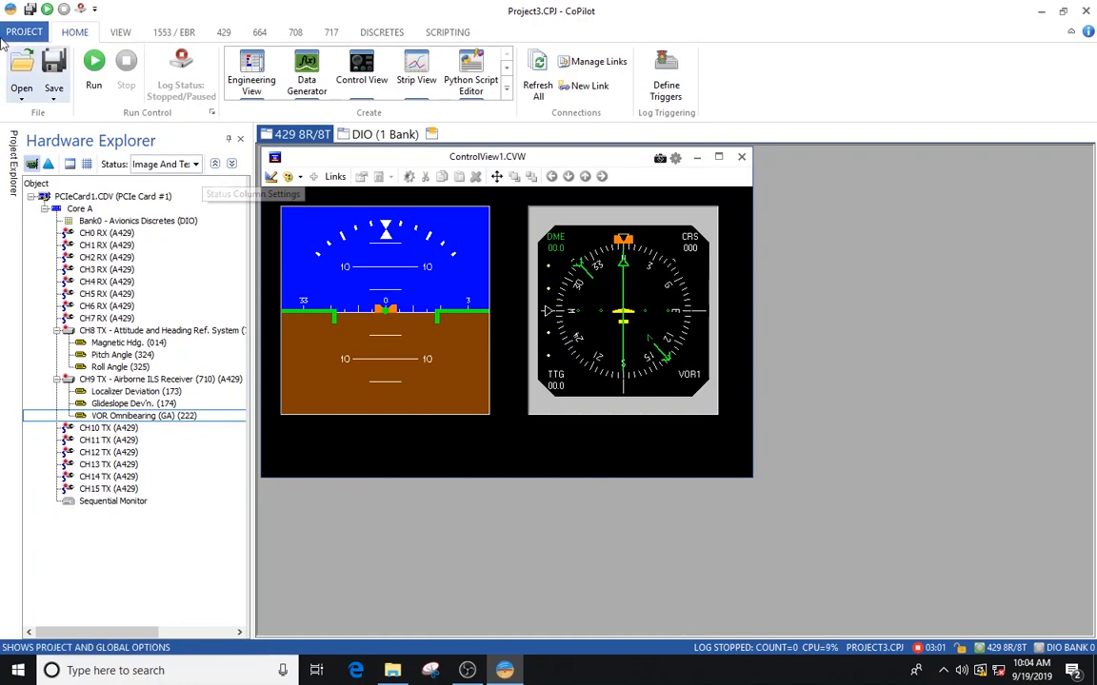
# Step: Run the project and set CH8's Magnetic Hdg. (014) to about 114.5 with a slider quick control placed beside ControlView1
pyautogui.click(94, 65)
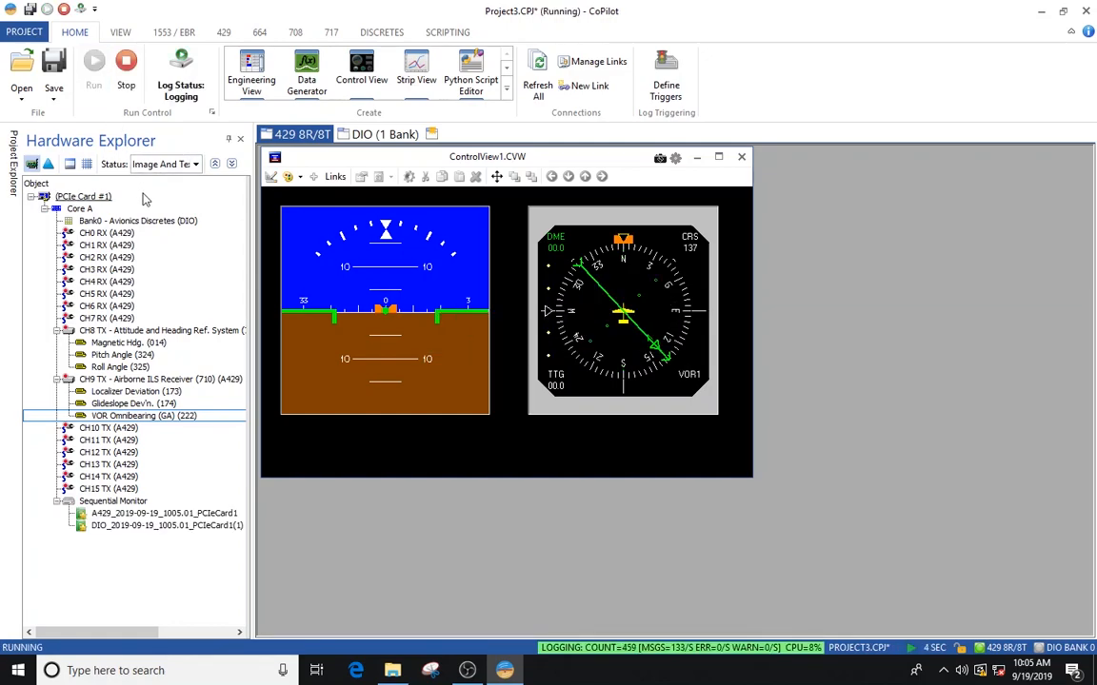
pyautogui.click(119, 344)
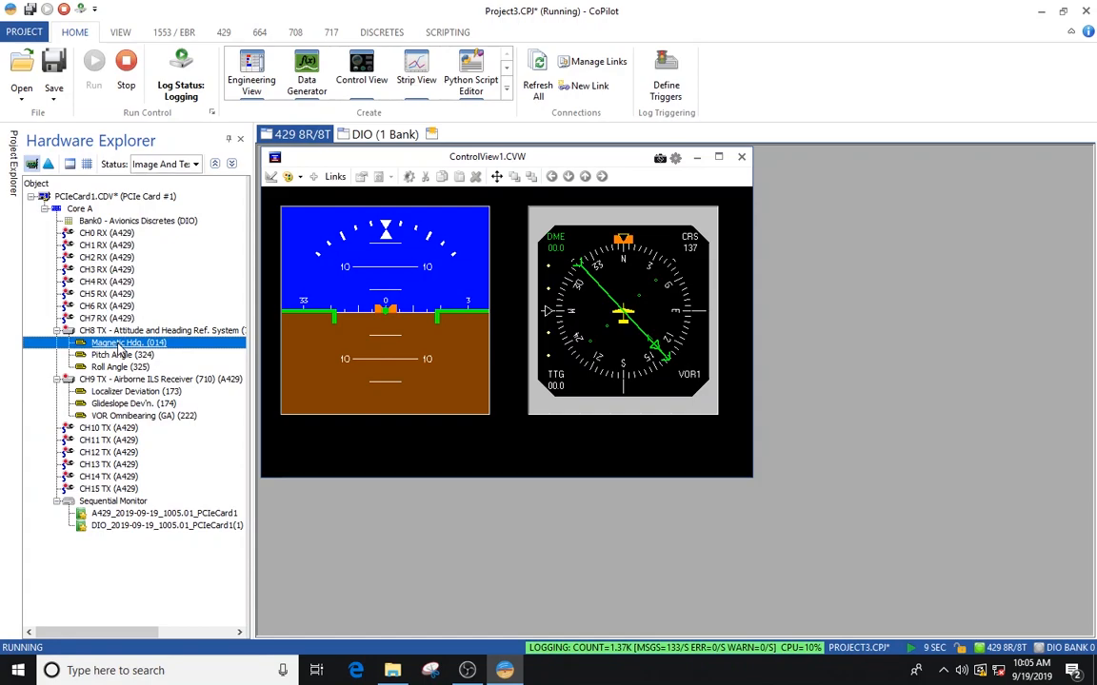
pyautogui.rightClick(119, 346)
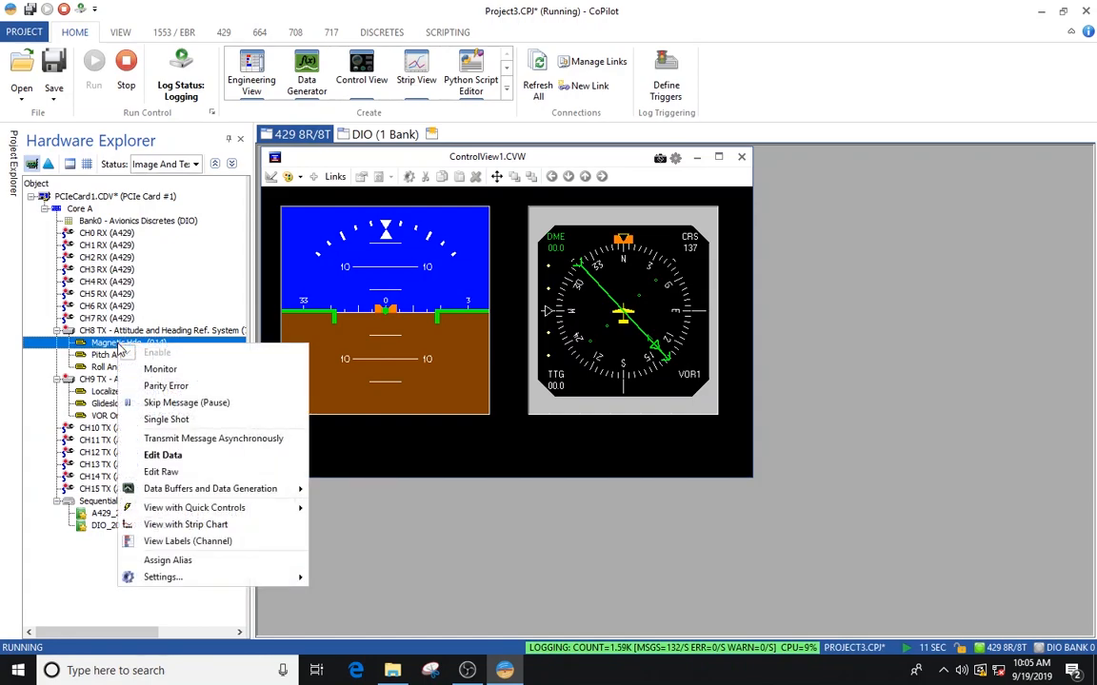
pyautogui.moveTo(197, 487)
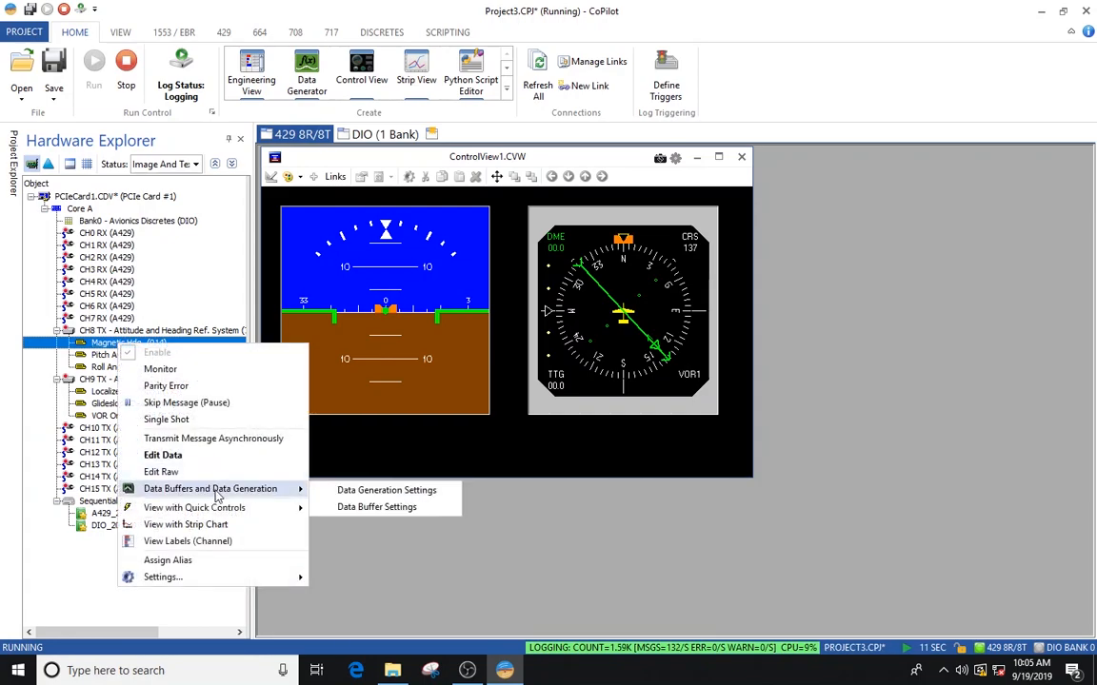
pyautogui.moveTo(238, 507)
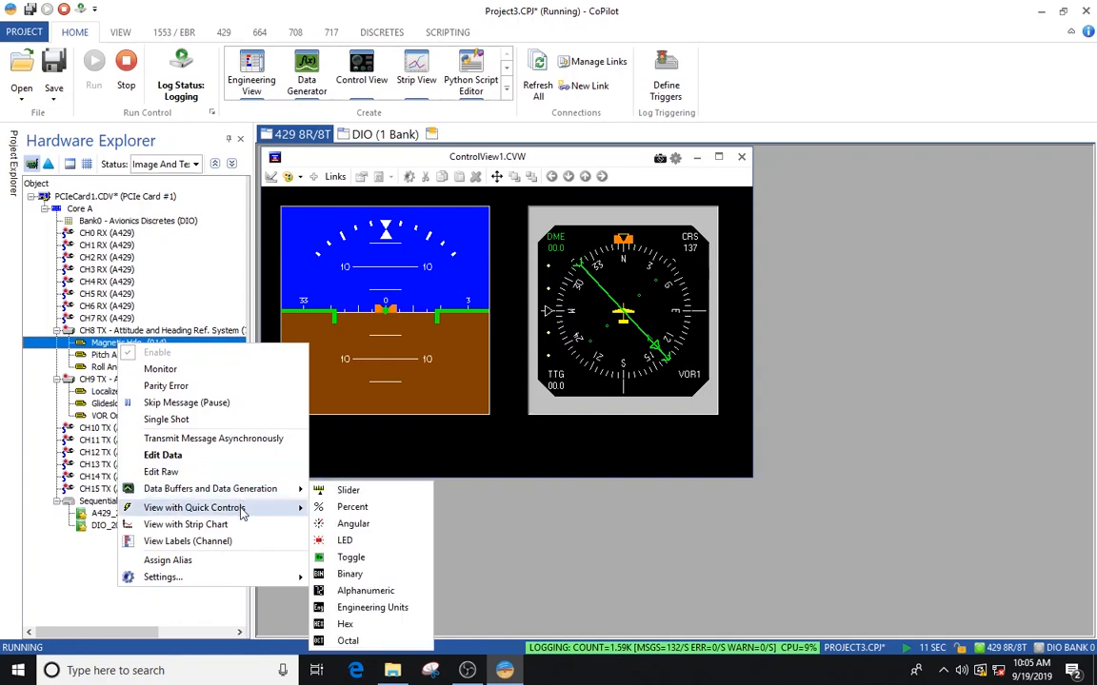
pyautogui.click(350, 492)
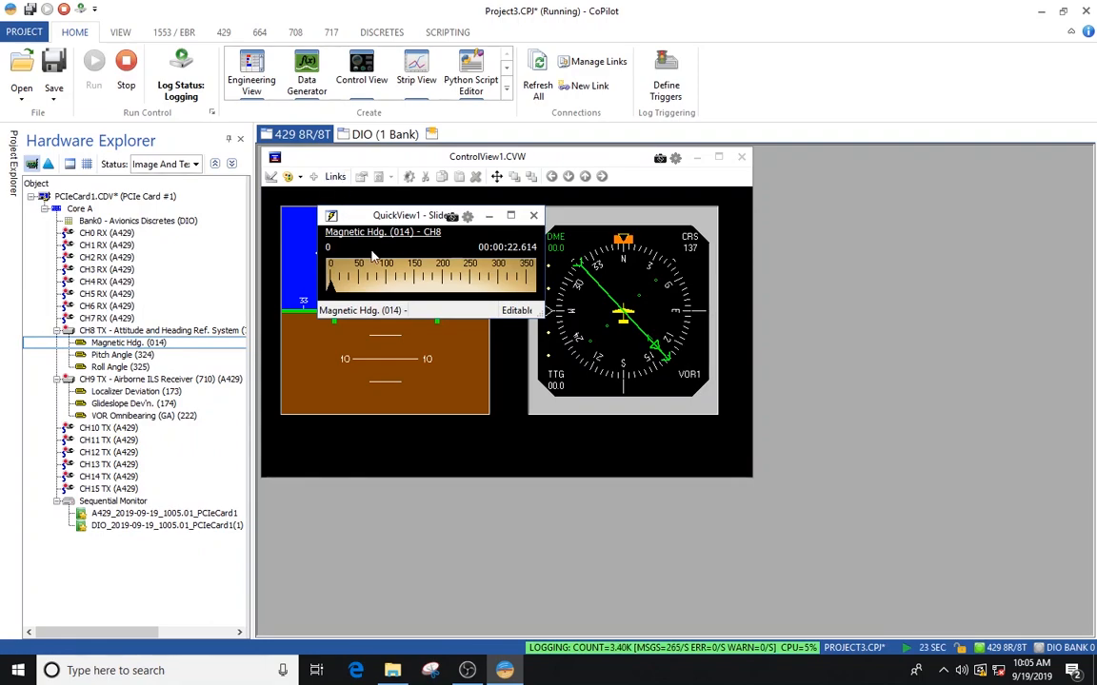
pyautogui.moveTo(362, 222); pyautogui.dragTo(855, 292)
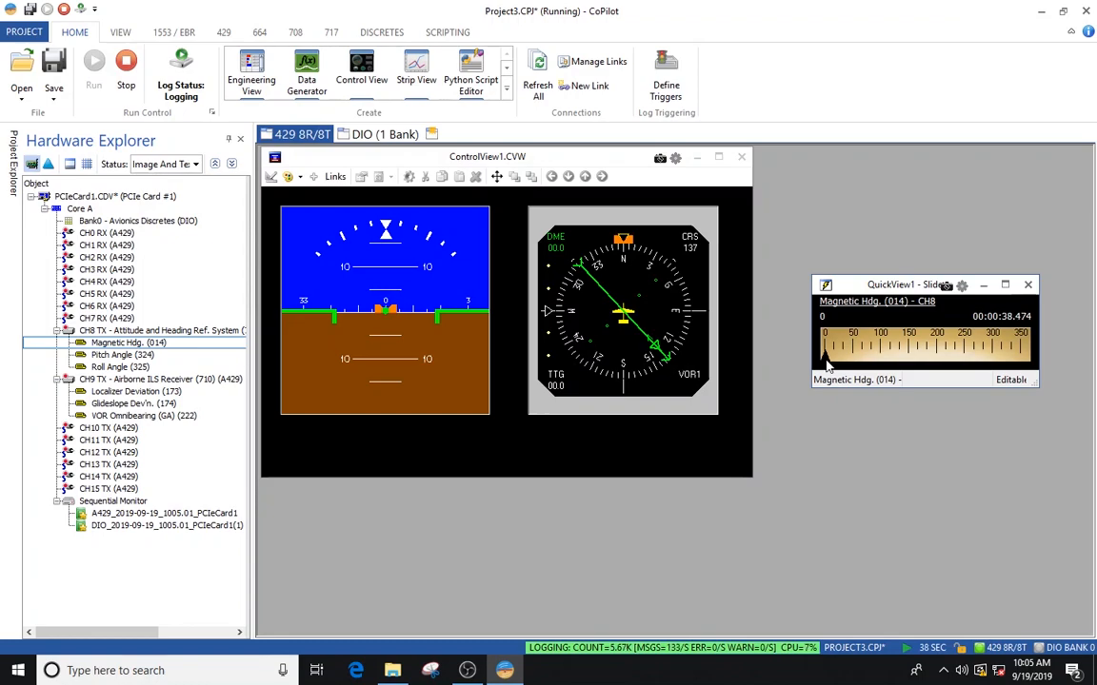
pyautogui.moveTo(827, 362); pyautogui.dragTo(889, 363)
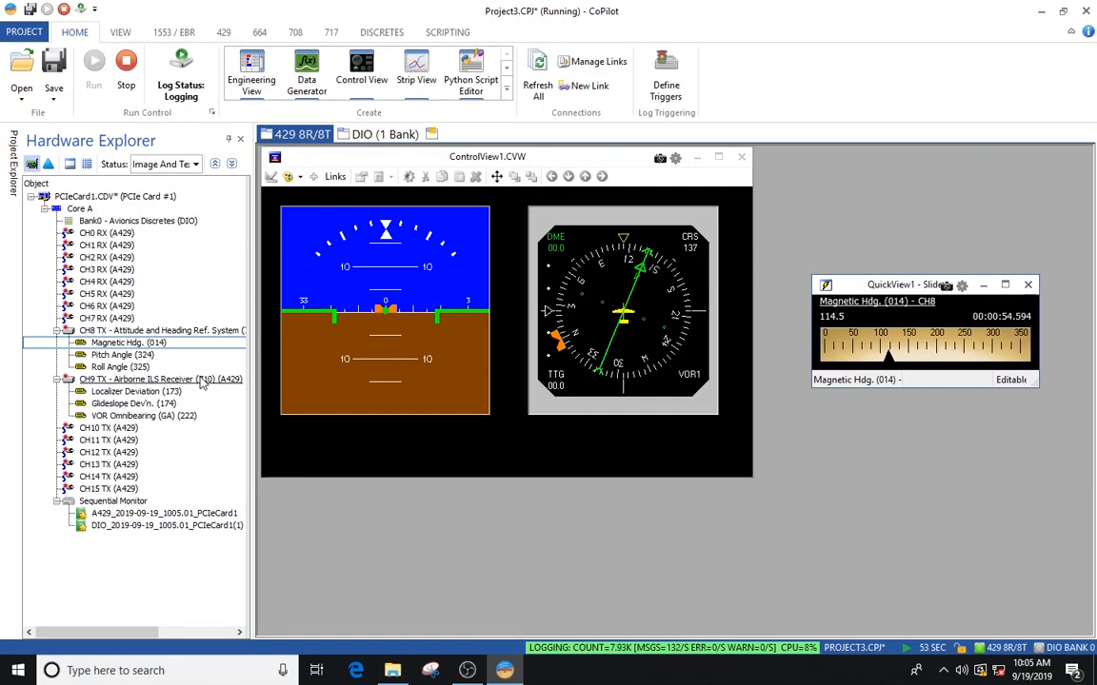
# Step: Open a slider quick control for CH8's Pitch Angle (324) below the heading slider and set the pitch to about 8.56
pyautogui.click(120, 356)
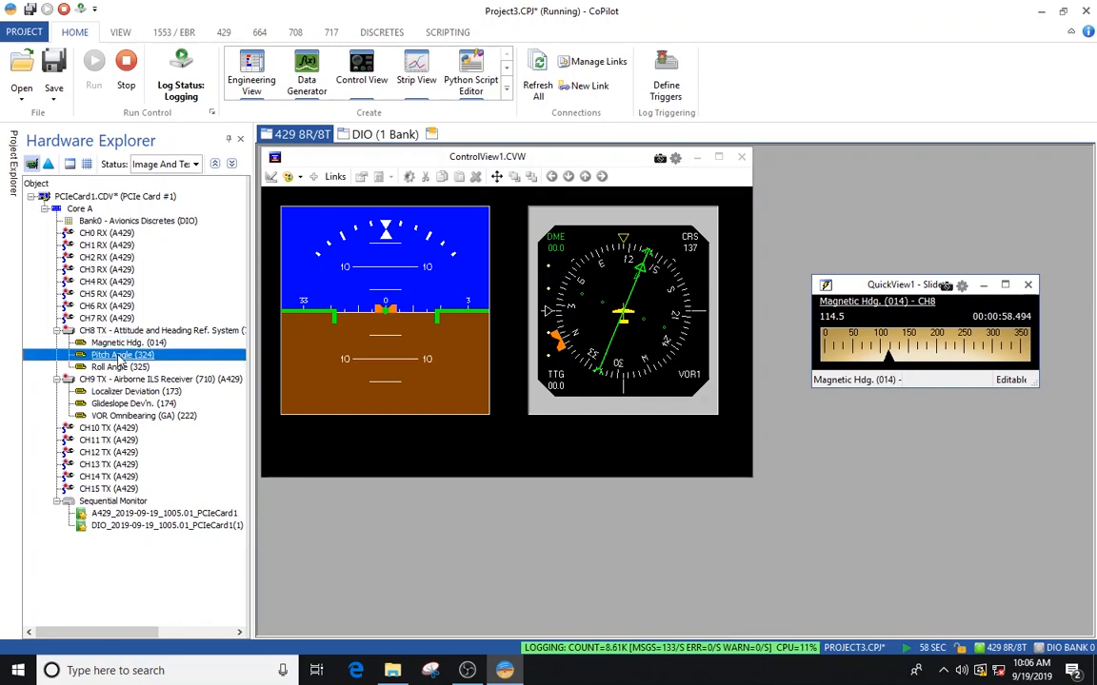
pyautogui.rightClick(122, 358)
pyautogui.moveTo(248, 522)
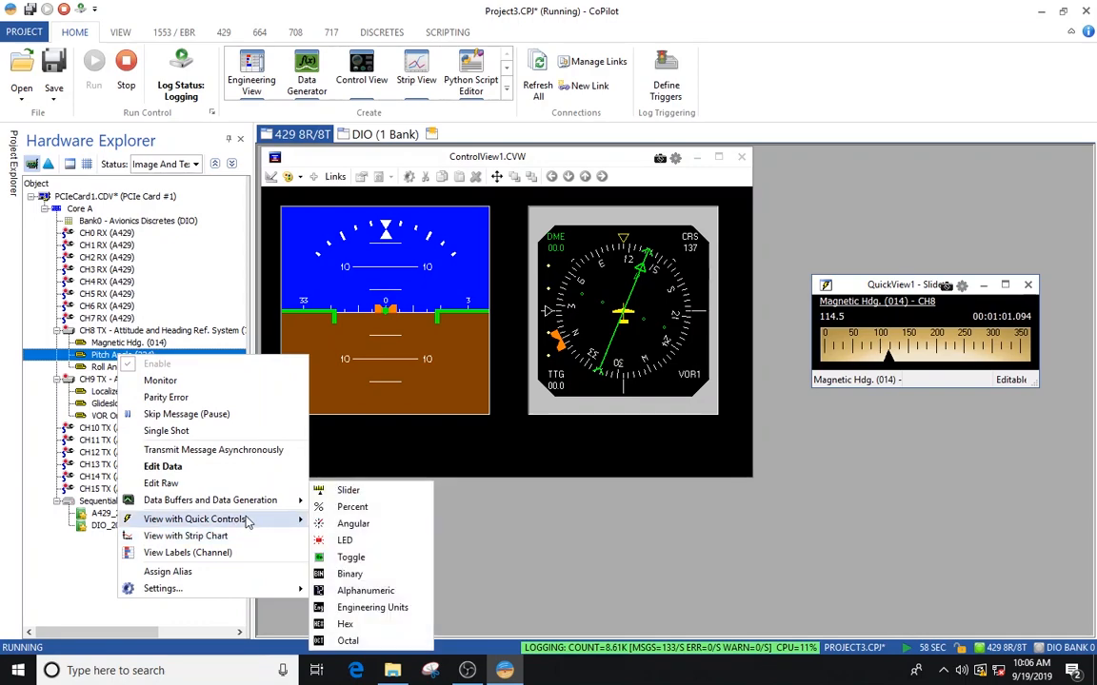
pyautogui.click(338, 492)
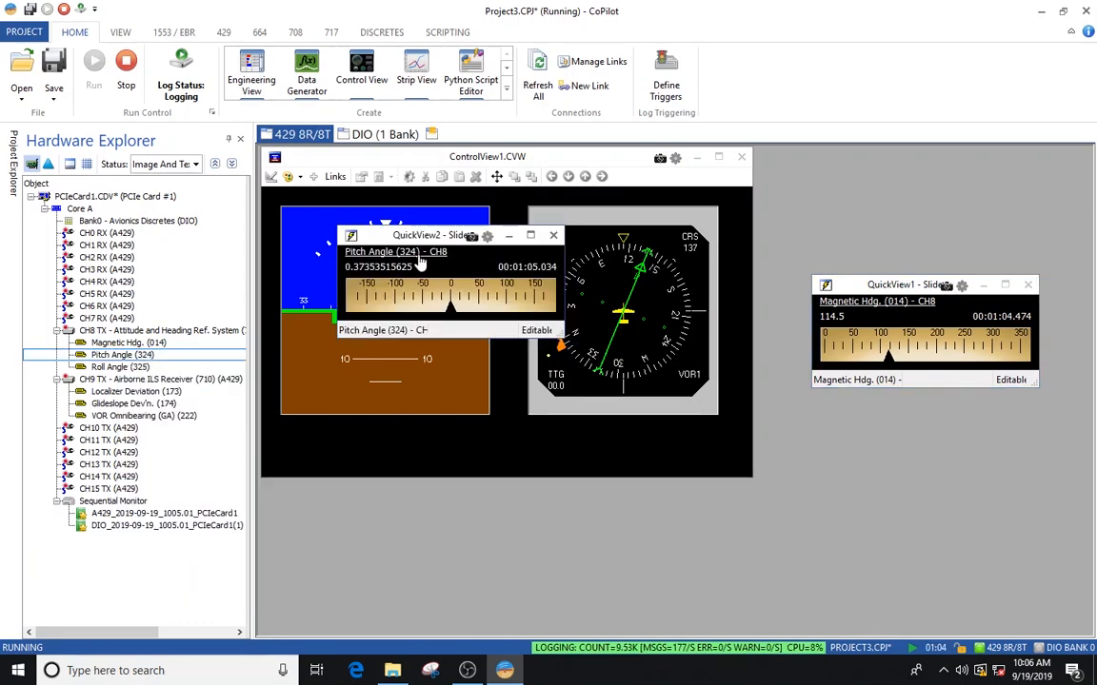
pyautogui.moveTo(427, 240); pyautogui.dragTo(895, 408)
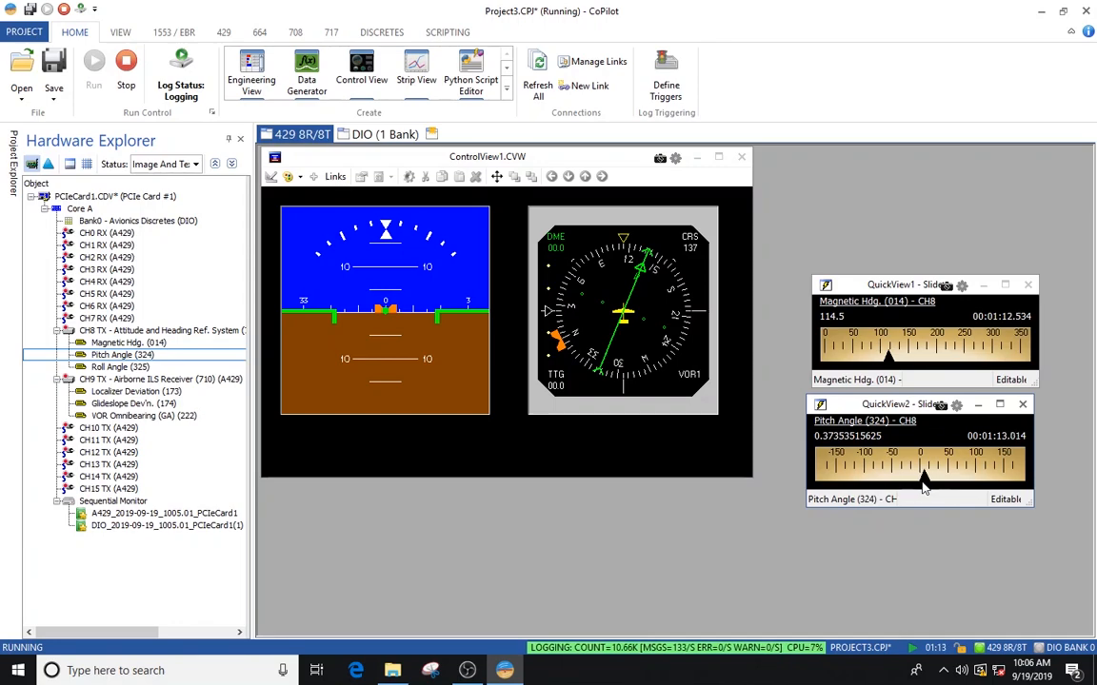
pyautogui.moveTo(919, 487); pyautogui.dragTo(923, 487)
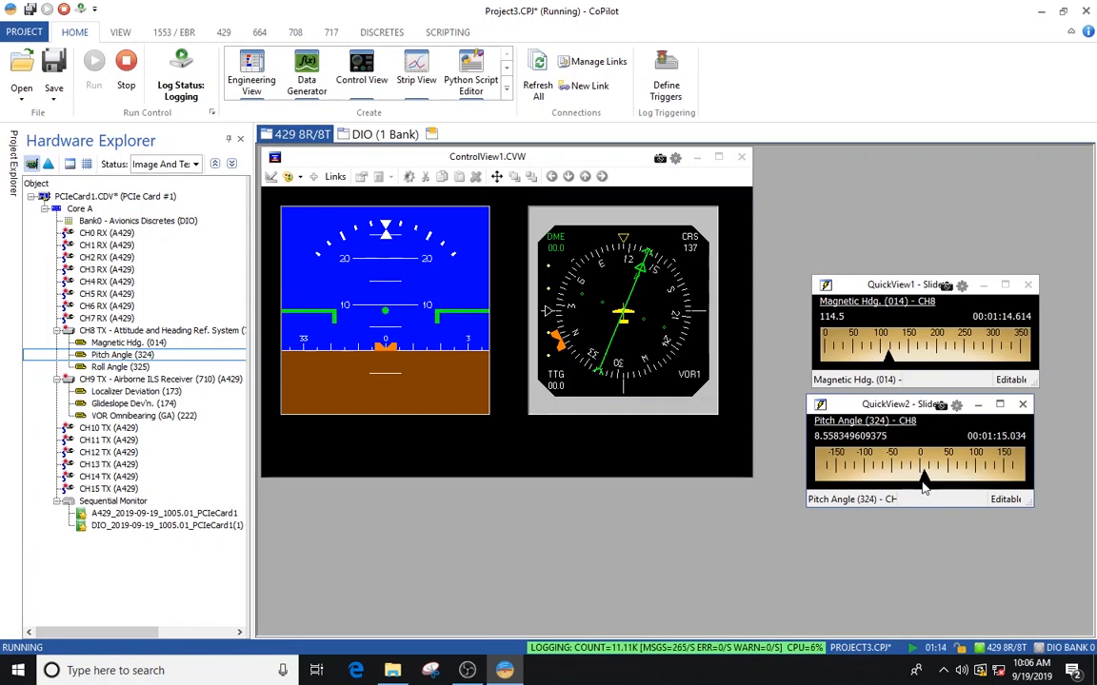
# Step: Lower CH8's Pitch Angle (324) to about -9.17 with its slider, and level it at about 0.37
pyautogui.moveTo(923, 488); pyautogui.dragTo(912, 478)
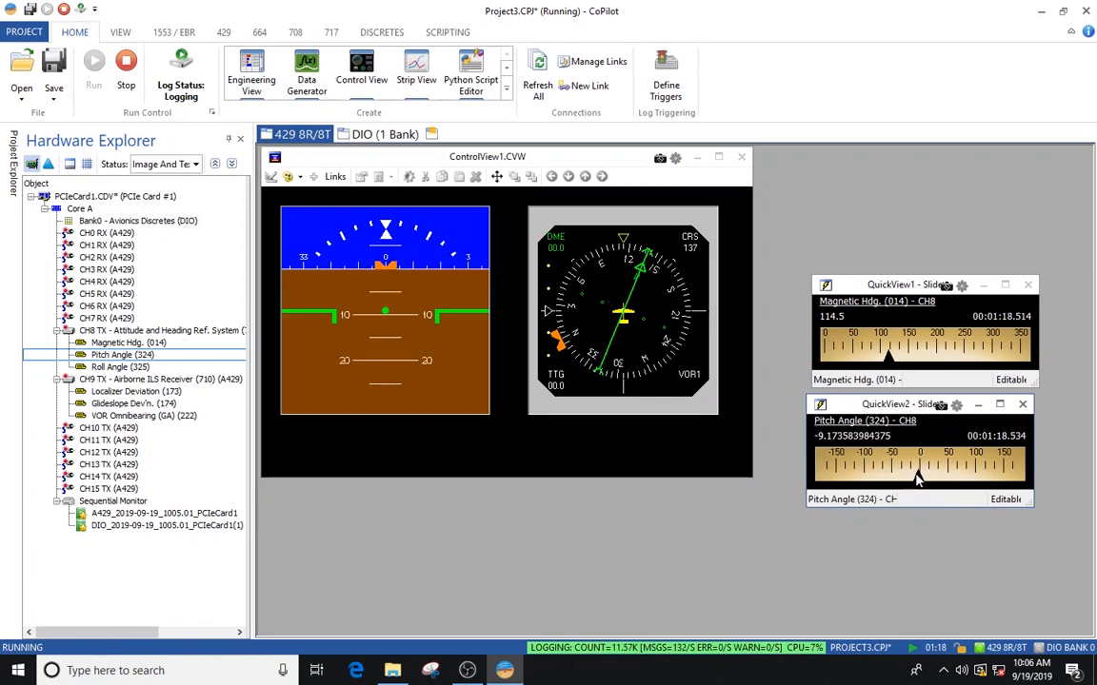
pyautogui.click(919, 479)
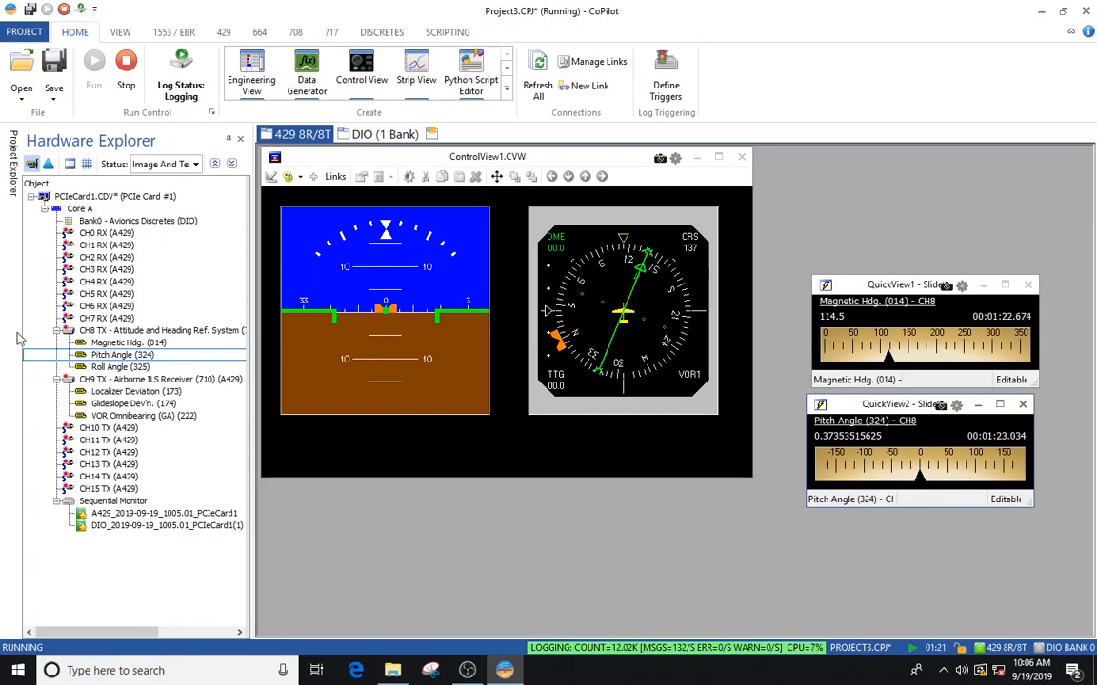
# Step: Open a slider quick control for CH8's Roll Angle (325) and place it below the pitch slider
pyautogui.rightClick(98, 368)
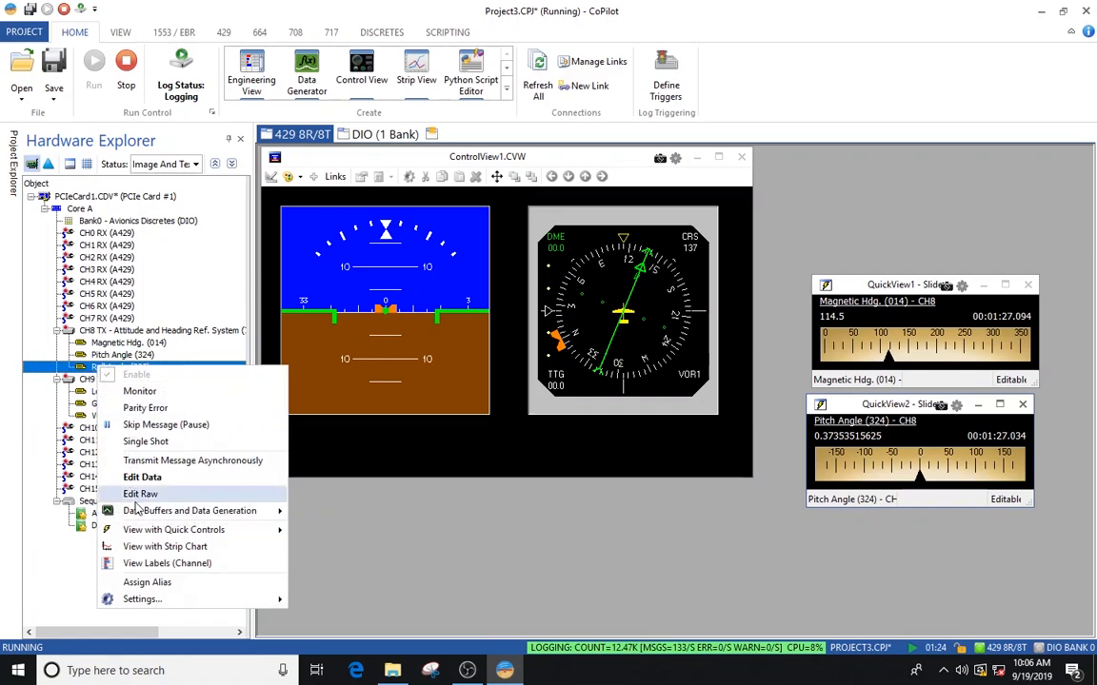
pyautogui.moveTo(138, 511)
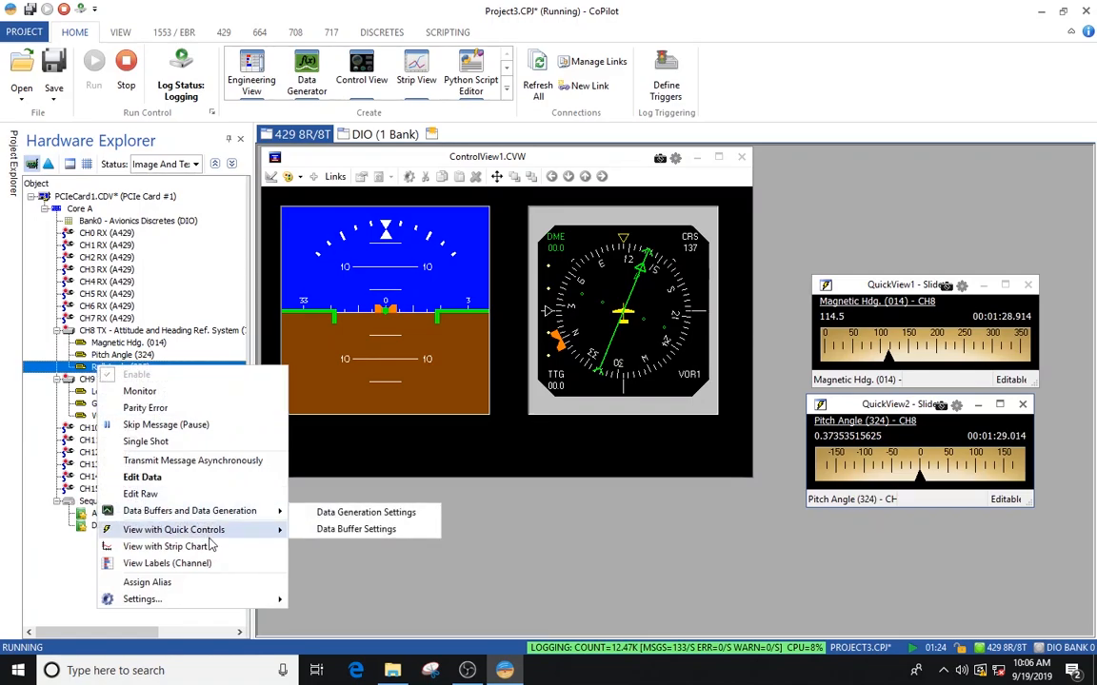
pyautogui.moveTo(191, 530)
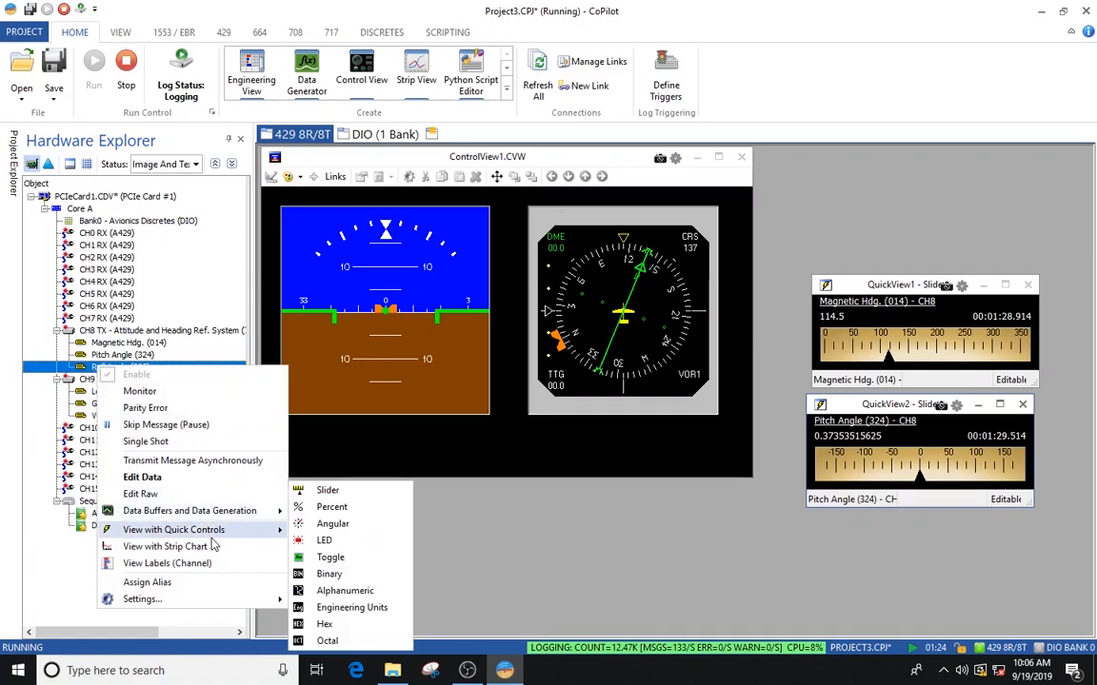
pyautogui.click(326, 492)
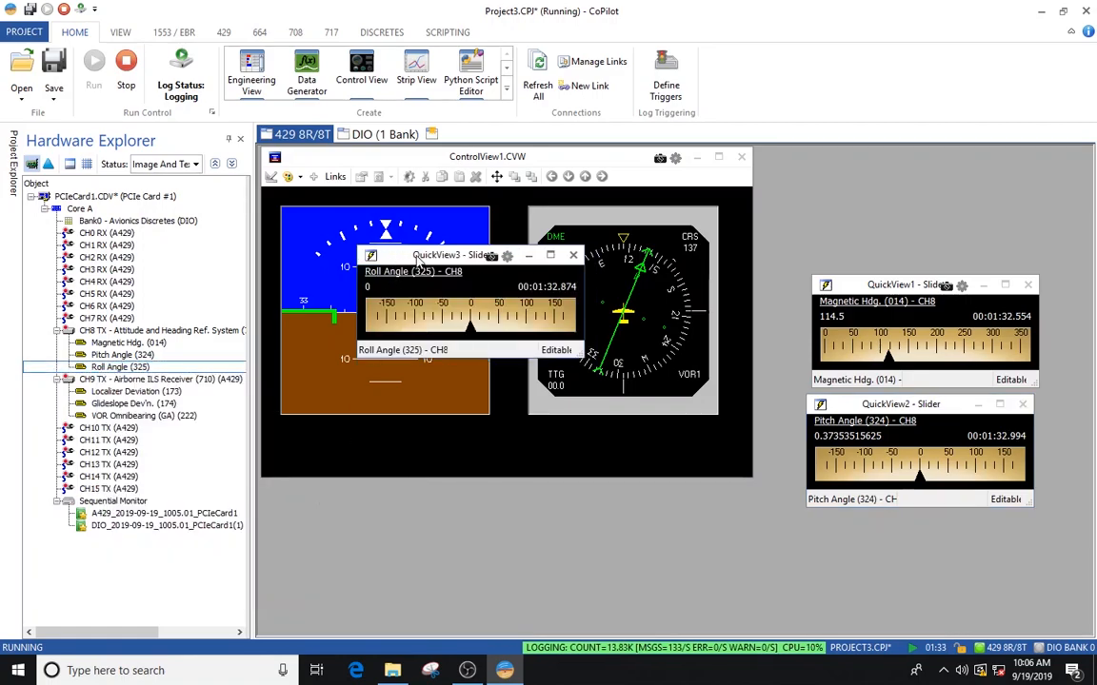
pyautogui.moveTo(419, 259); pyautogui.dragTo(858, 527)
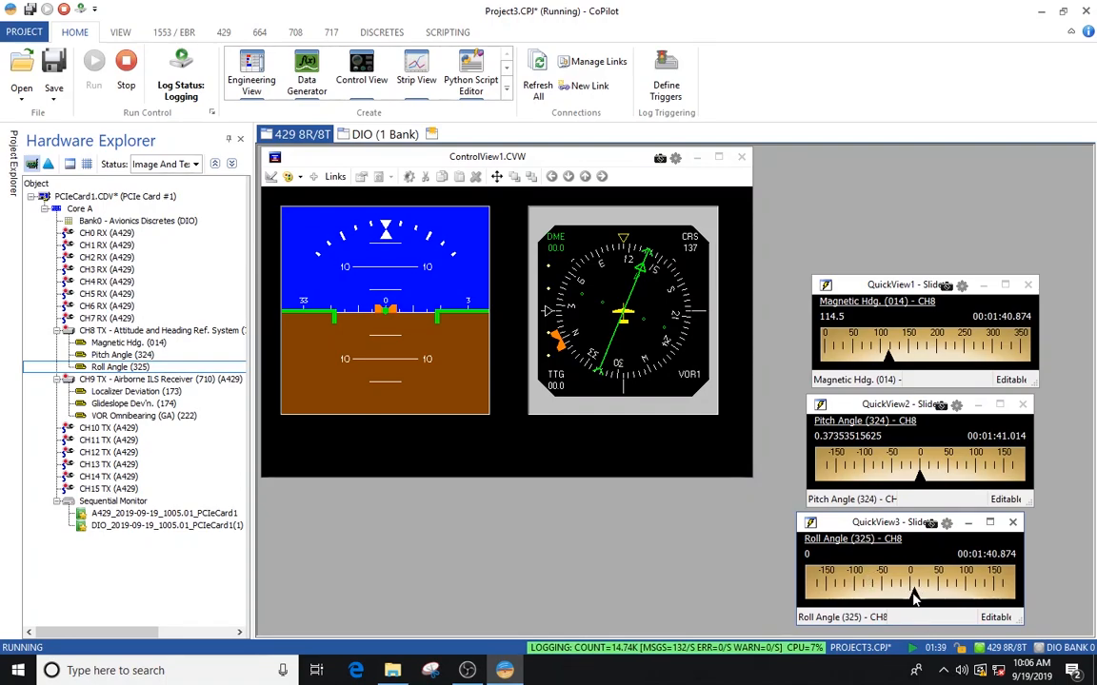
# Step: Bank CH8's Roll Angle to about 8.18 and to about -9.55, and level it at about 1.36
pyautogui.click(914, 597)
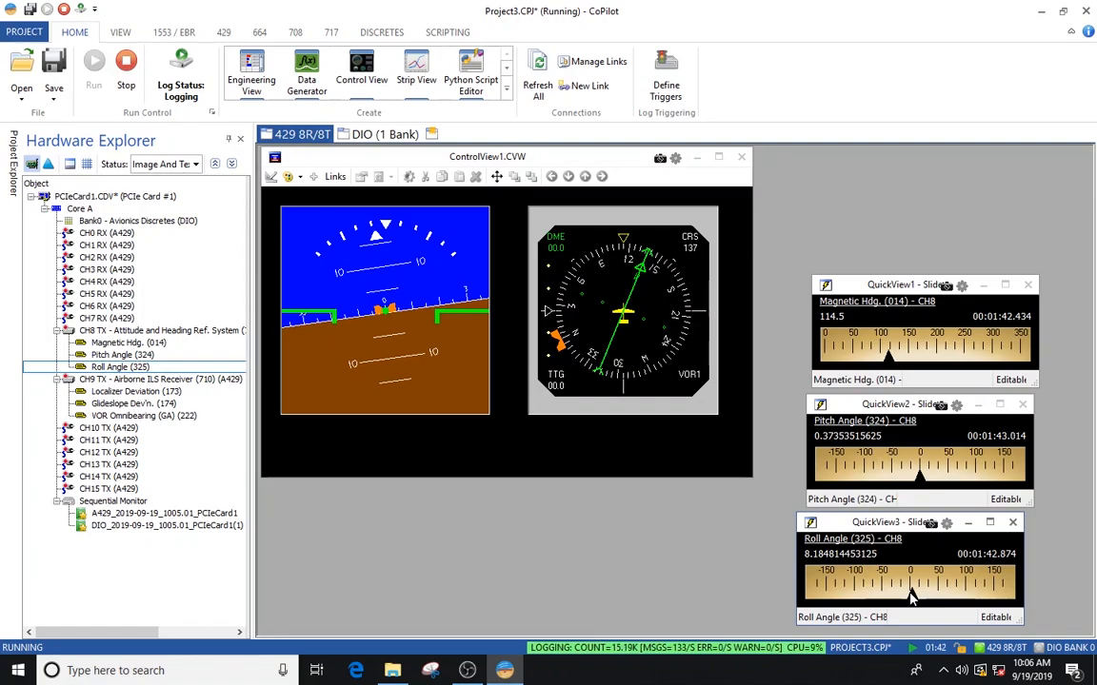
pyautogui.moveTo(914, 597); pyautogui.dragTo(905, 597)
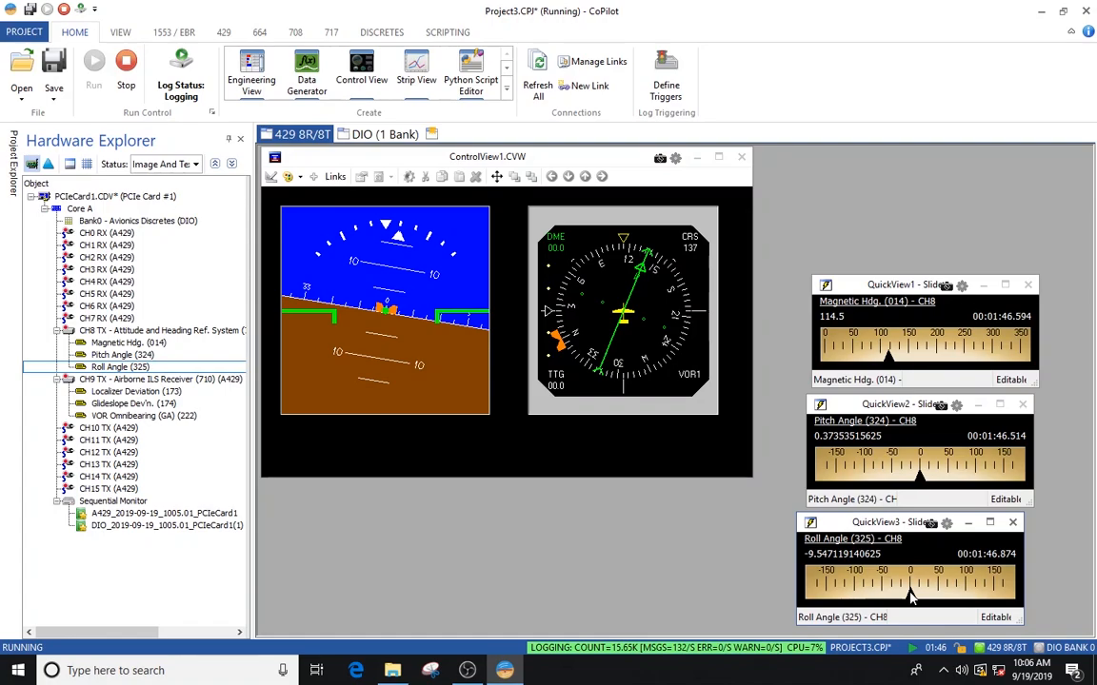
pyautogui.click(911, 597)
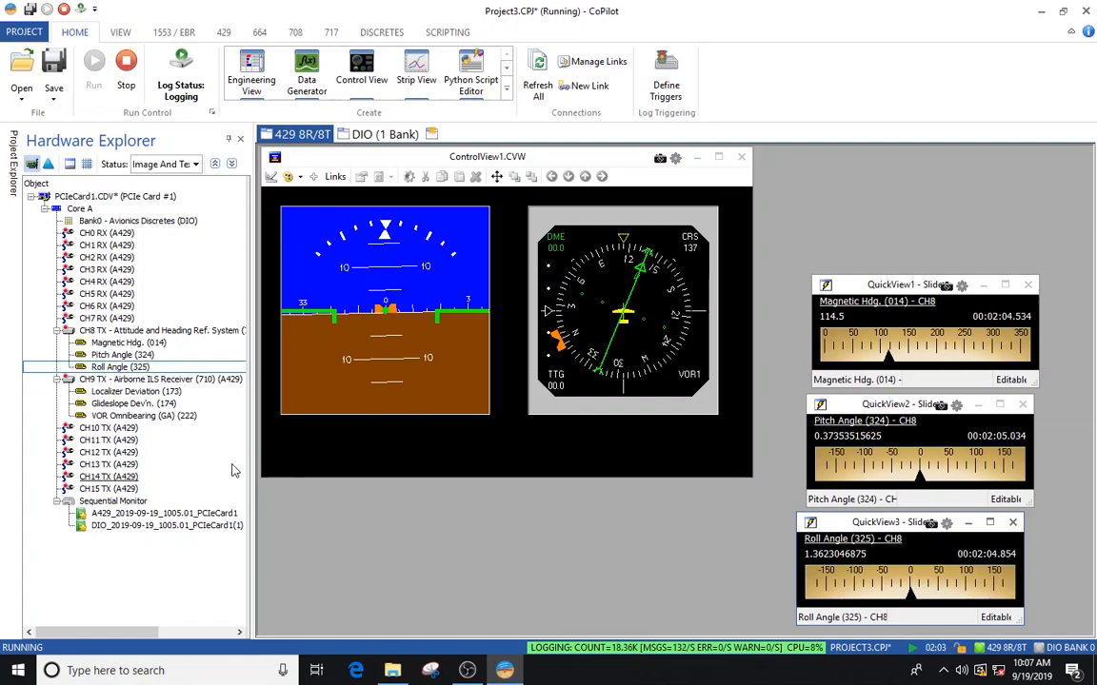
# Step: Open a slider quick control for CH9's Localizer Deviation (173) and place it beneath ControlView1
pyautogui.click(149, 421)
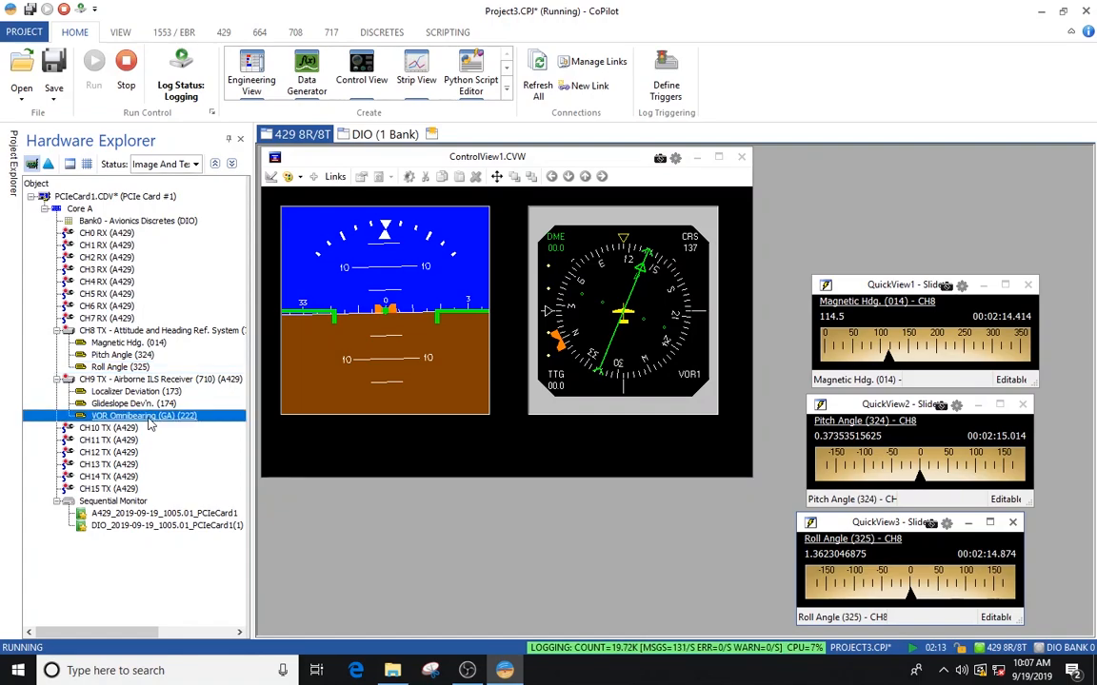
pyautogui.click(102, 392)
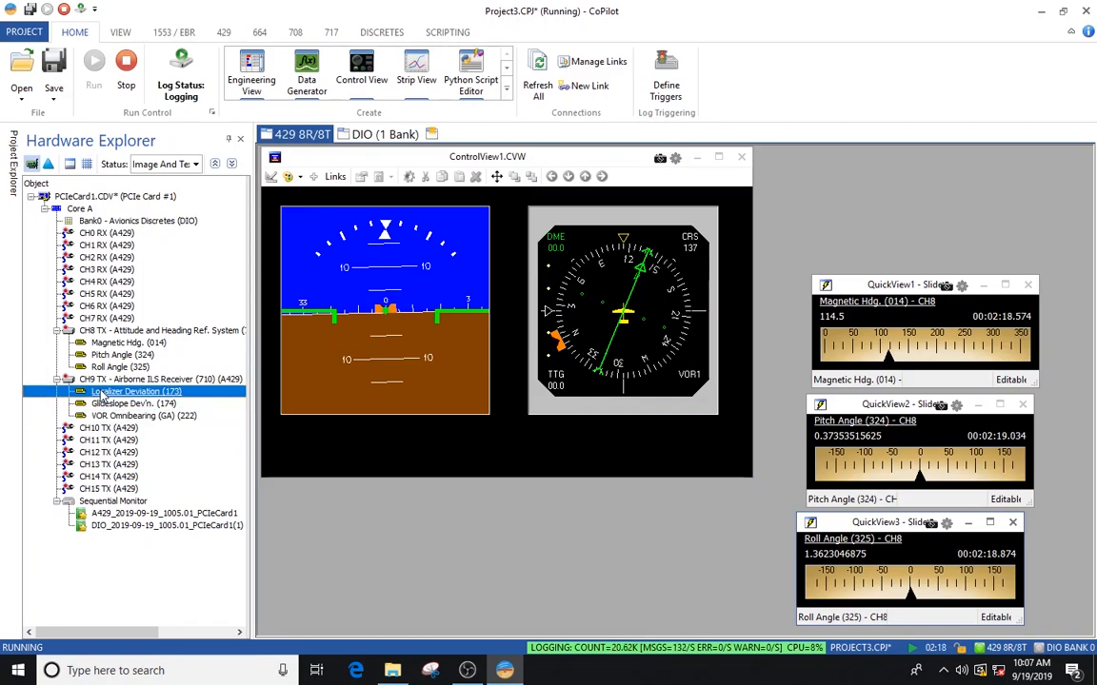
pyautogui.rightClick(102, 392)
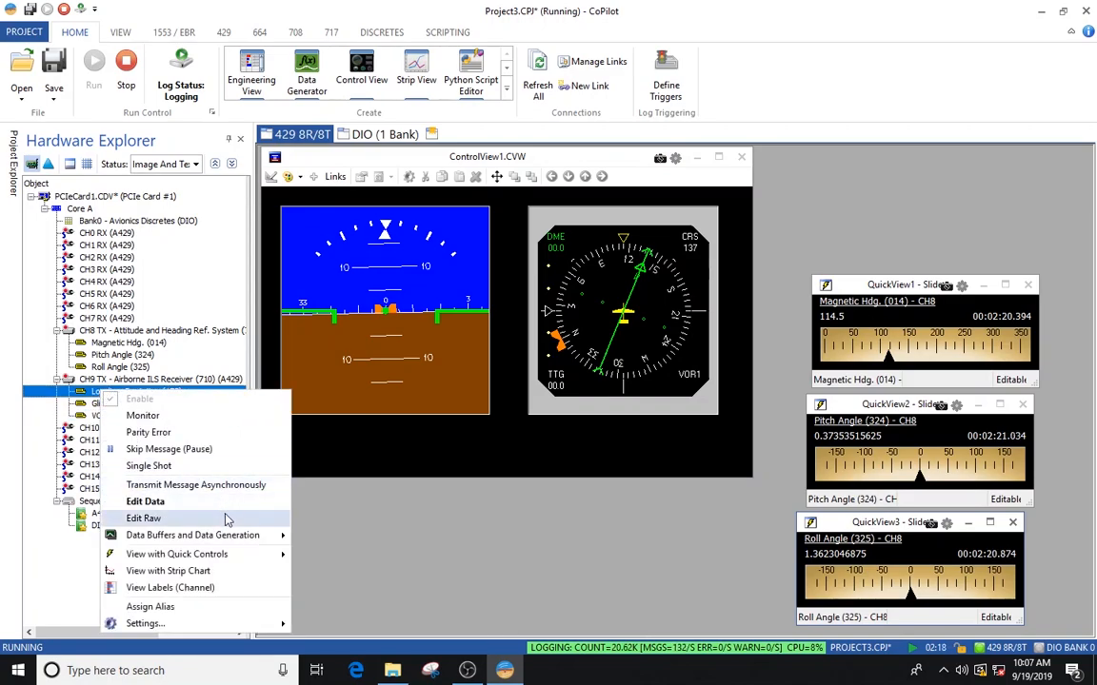
pyautogui.moveTo(243, 554)
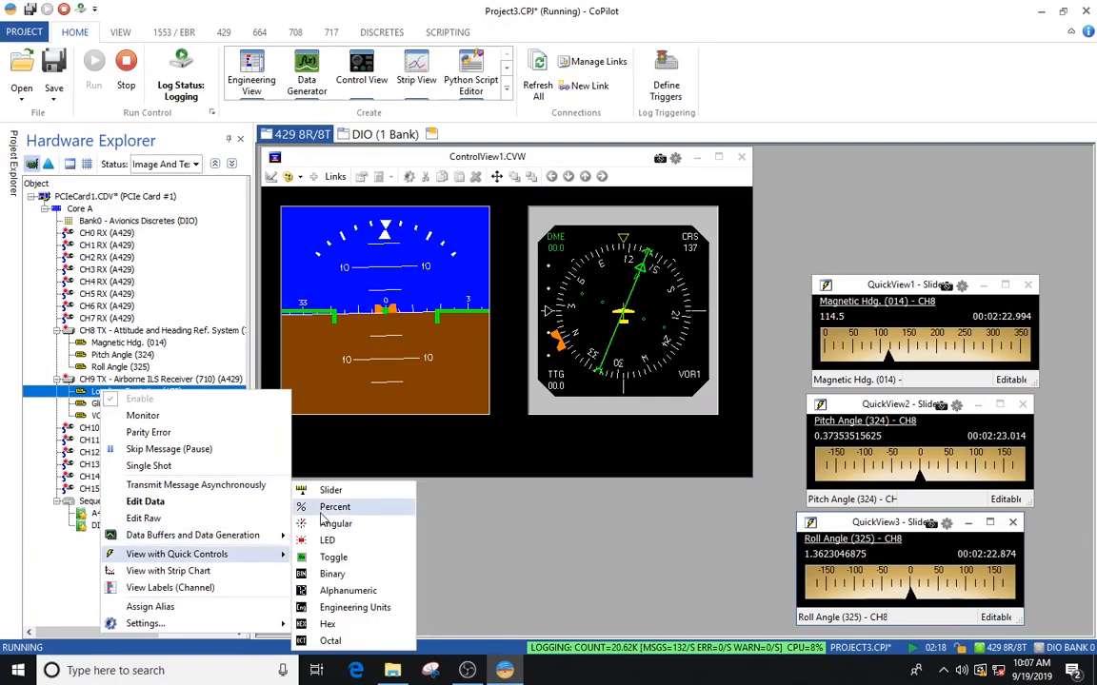
pyautogui.click(329, 492)
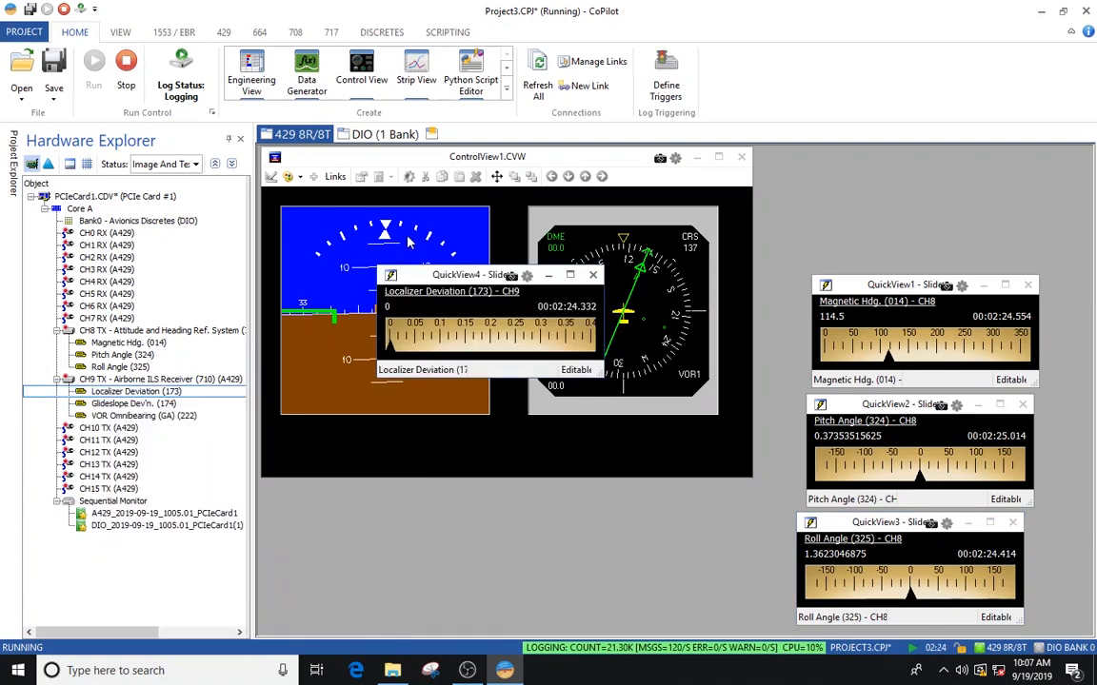
pyautogui.moveTo(433, 278); pyautogui.dragTo(321, 506)
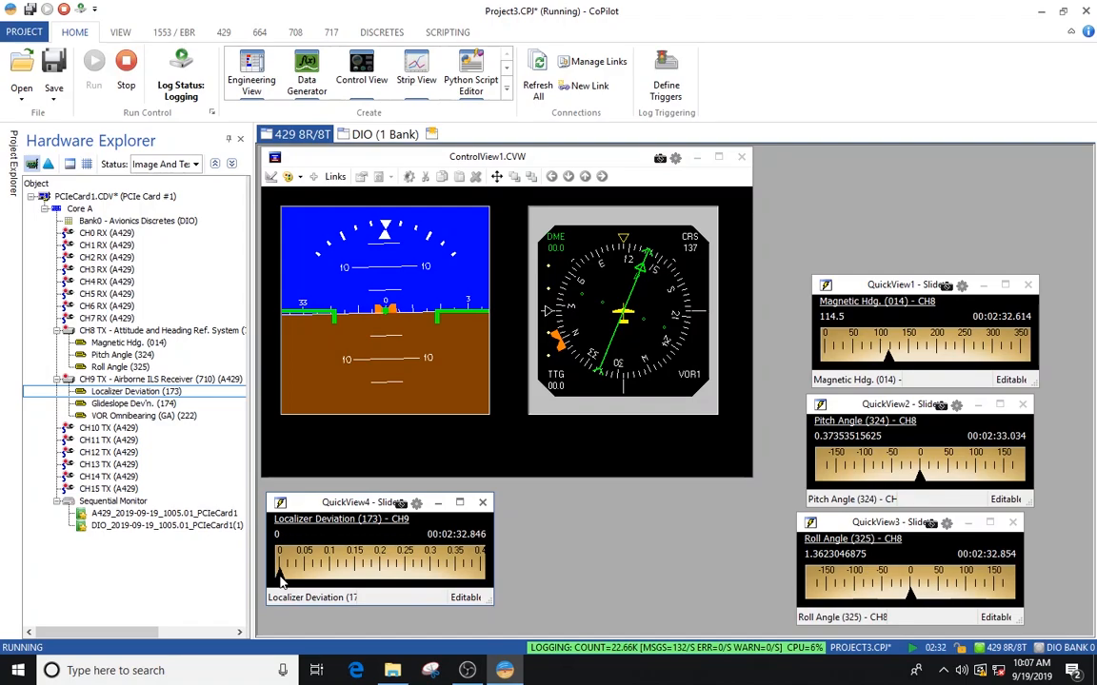
# Step: Raise CH9's Localizer Deviation in stages to about 0.056, 0.341 and 0.385 with its slider
pyautogui.moveTo(280, 577); pyautogui.dragTo(307, 577)
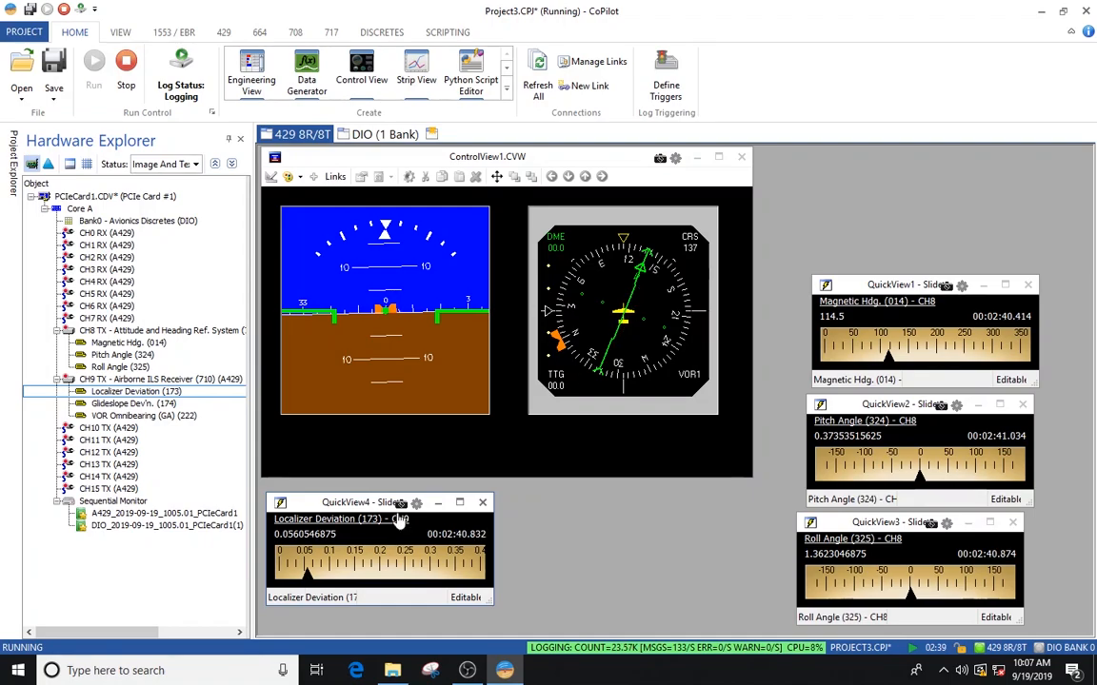
pyautogui.moveTo(339, 575); pyautogui.dragTo(453, 581)
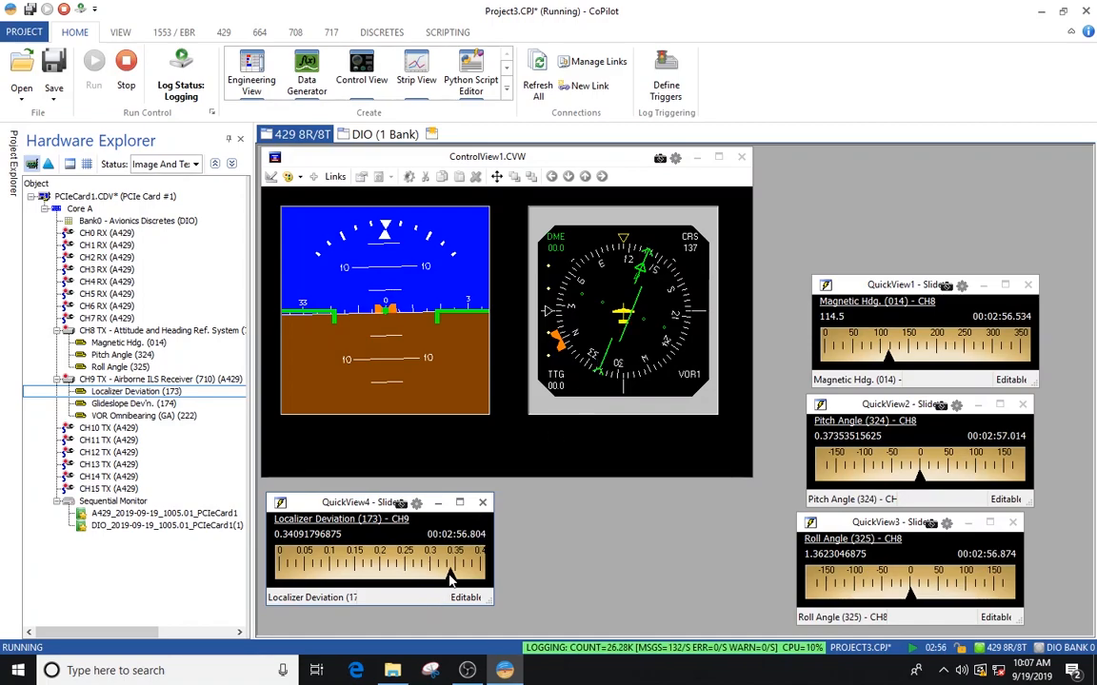
pyautogui.moveTo(452, 577); pyautogui.dragTo(473, 577)
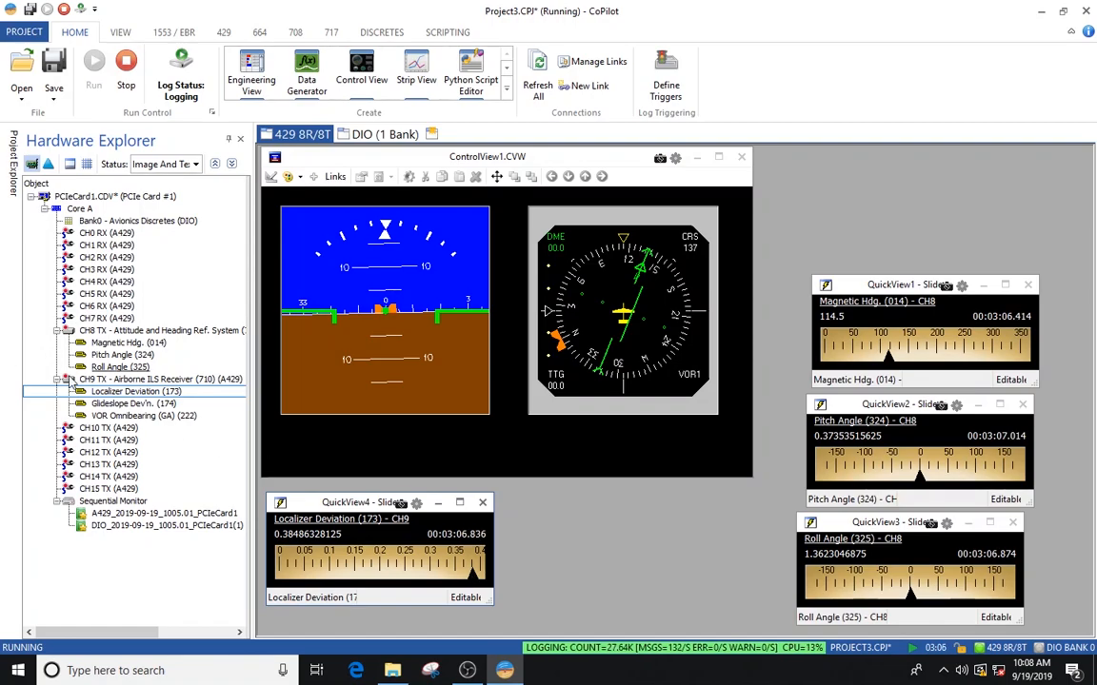
# Step: Open a slider for CH9's Glideslope Dev'n. (174) beside the localizer slider and set it to about 0.446
pyautogui.click(97, 405)
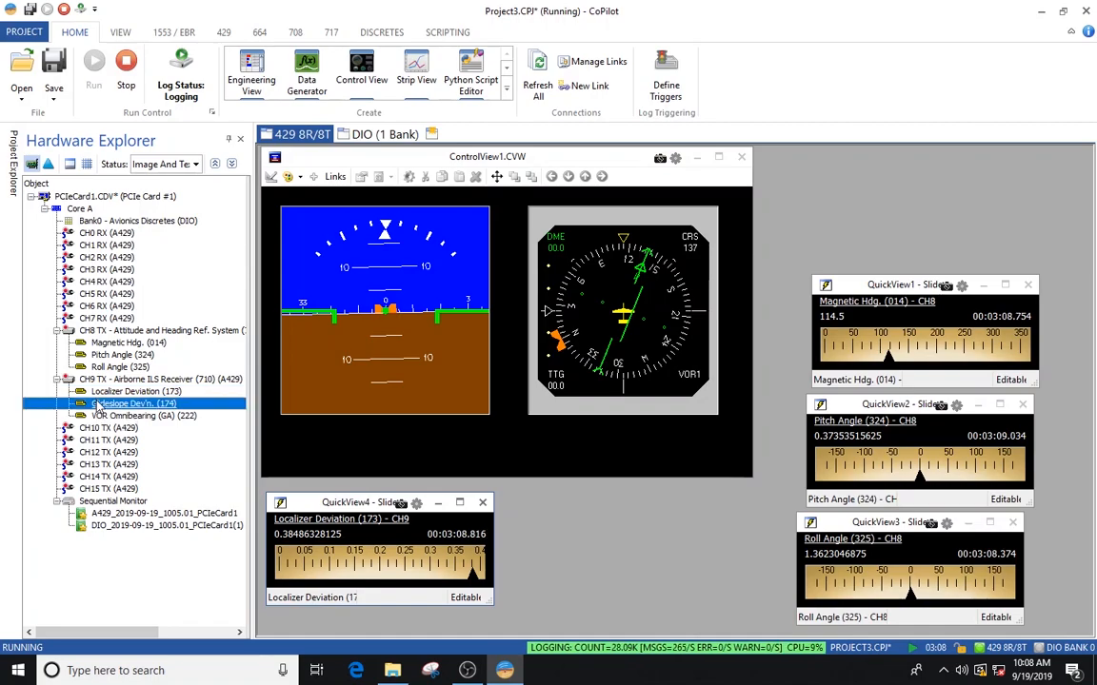
pyautogui.rightClick(97, 405)
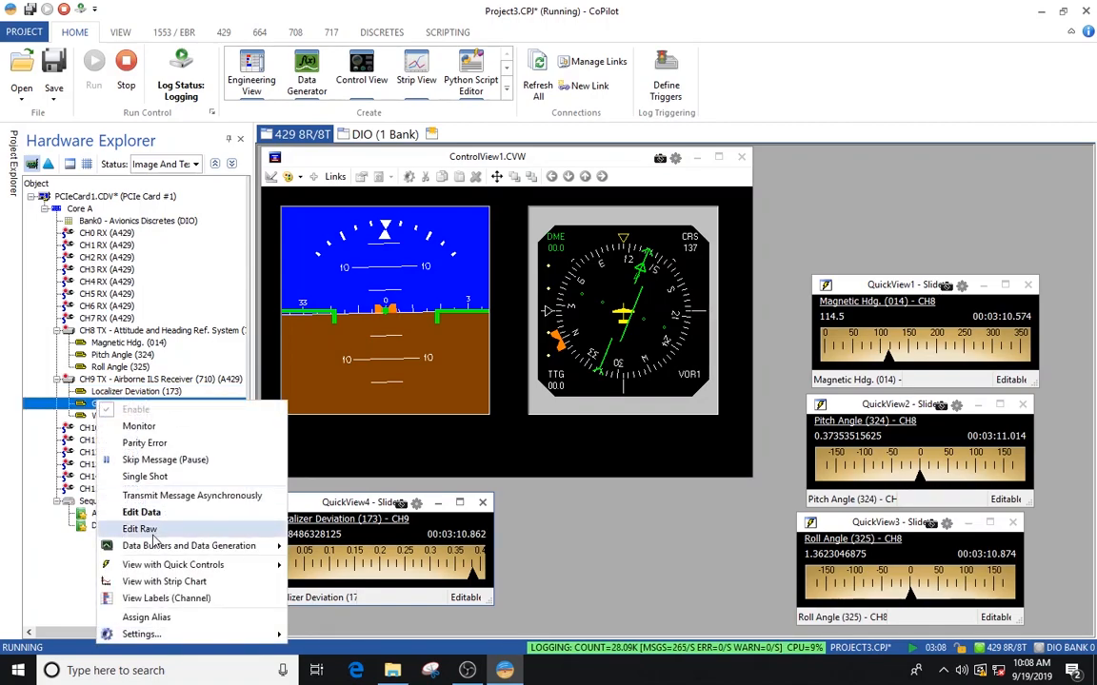
pyautogui.moveTo(171, 564)
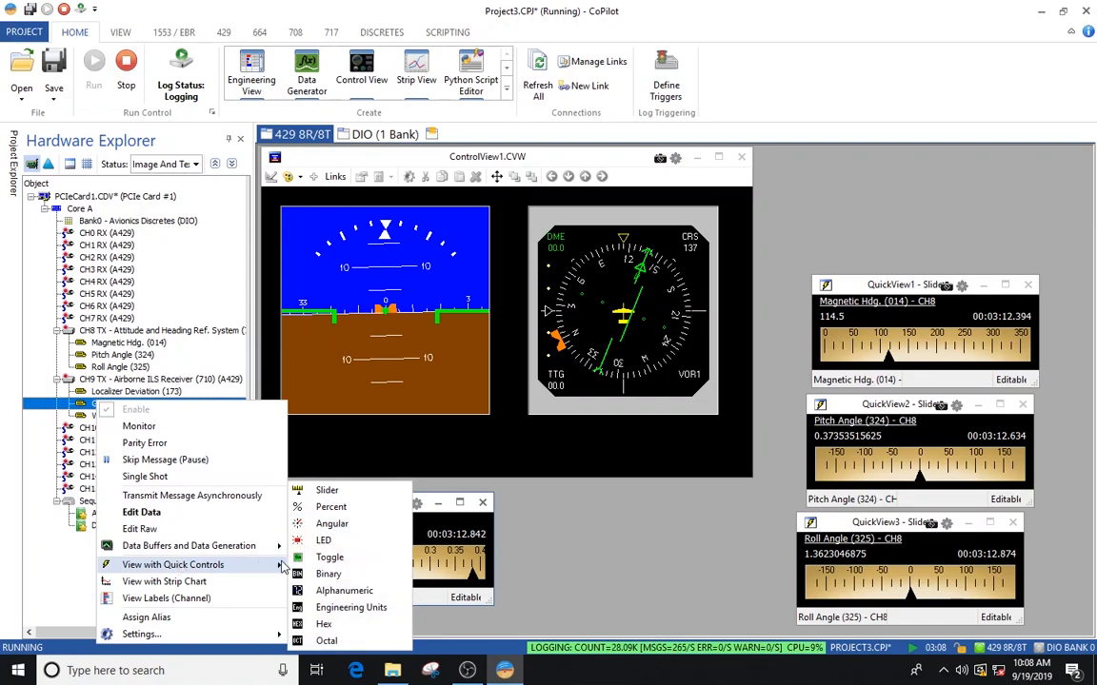
pyautogui.click(327, 490)
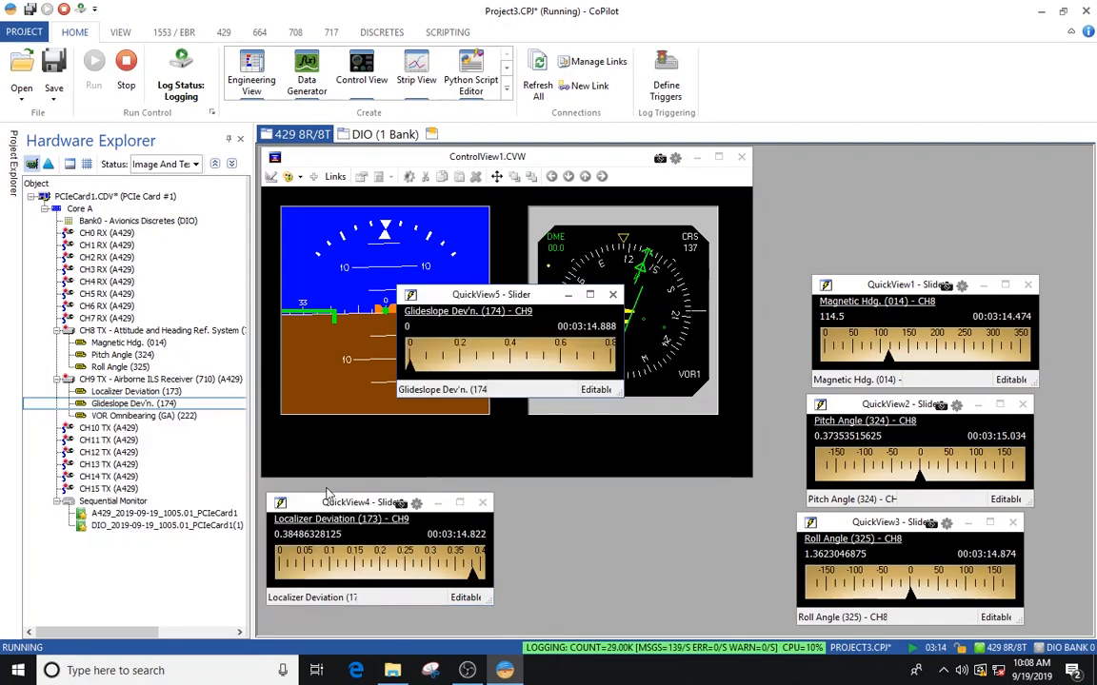
pyautogui.moveTo(470, 301); pyautogui.dragTo(572, 515)
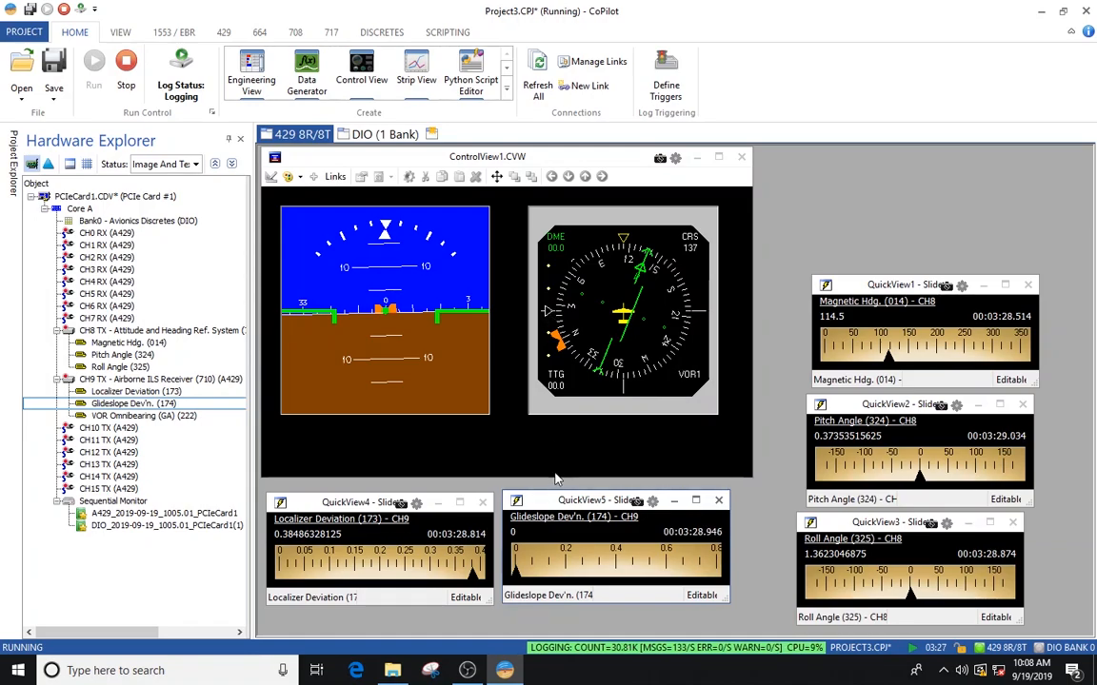
pyautogui.moveTo(517, 569); pyautogui.dragTo(626, 570)
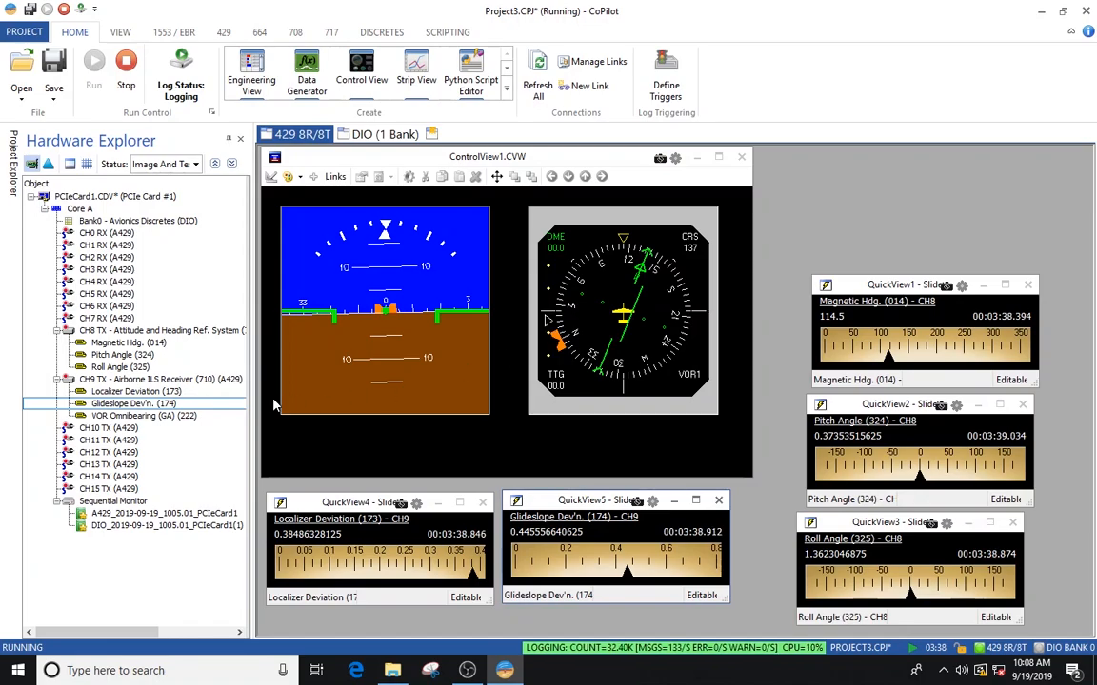
# Step: Open a slider for CH9's VOR Omnibearing (GA) (222) above the heading slider and swing the HSI course to 074
pyautogui.click(144, 416)
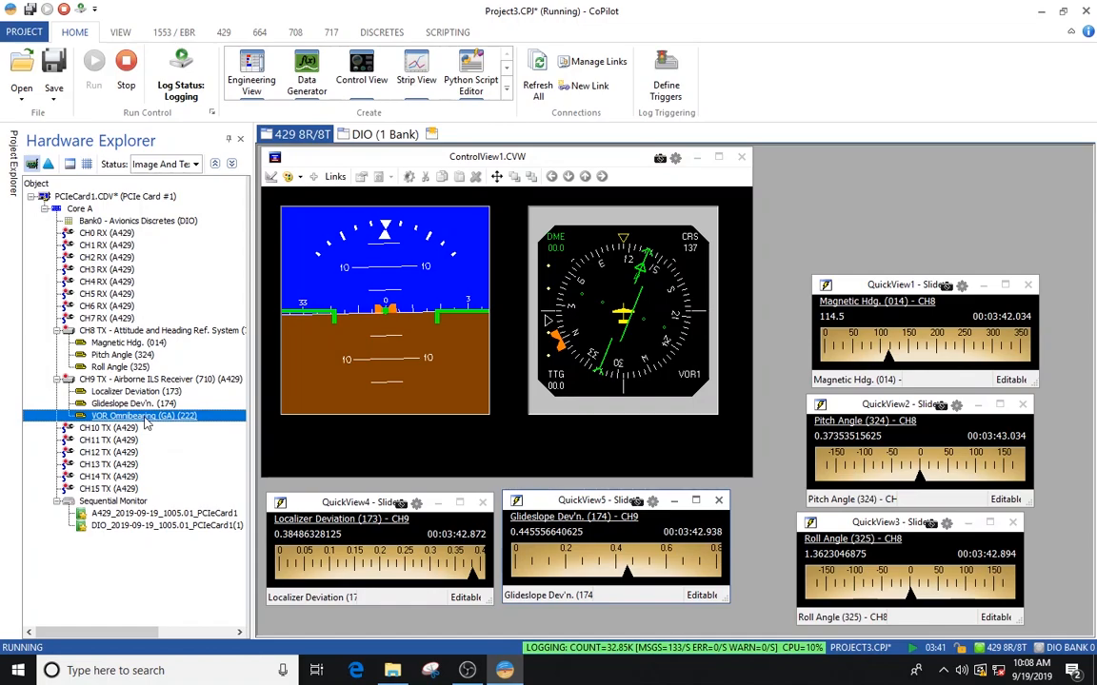
pyautogui.rightClick(145, 424)
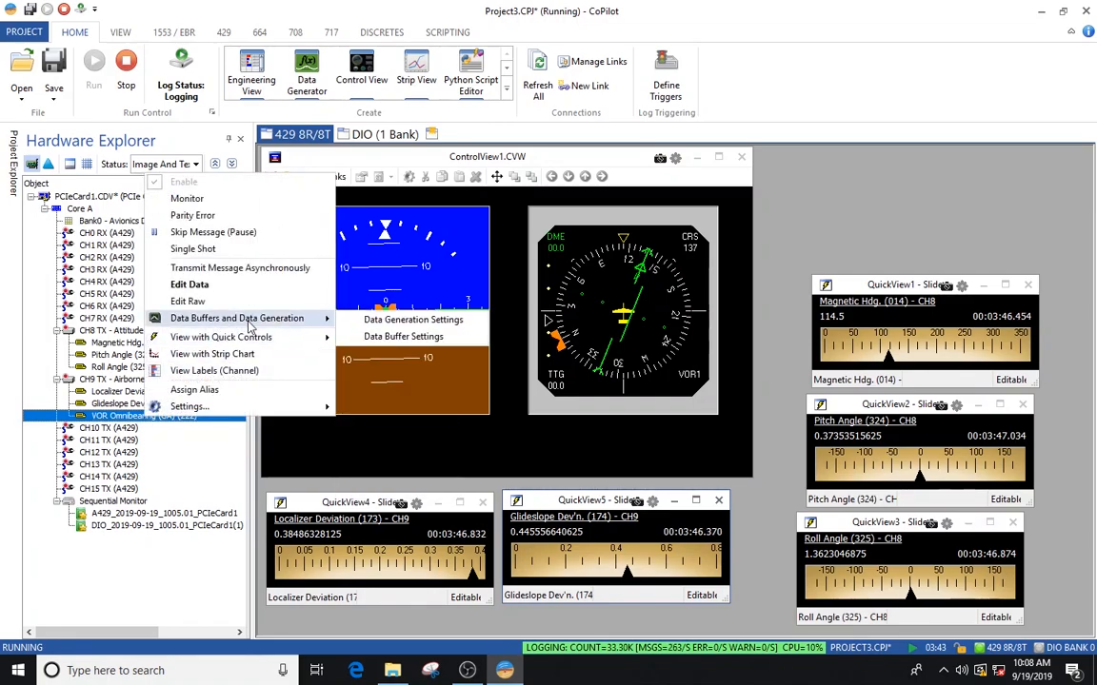
pyautogui.moveTo(302, 339)
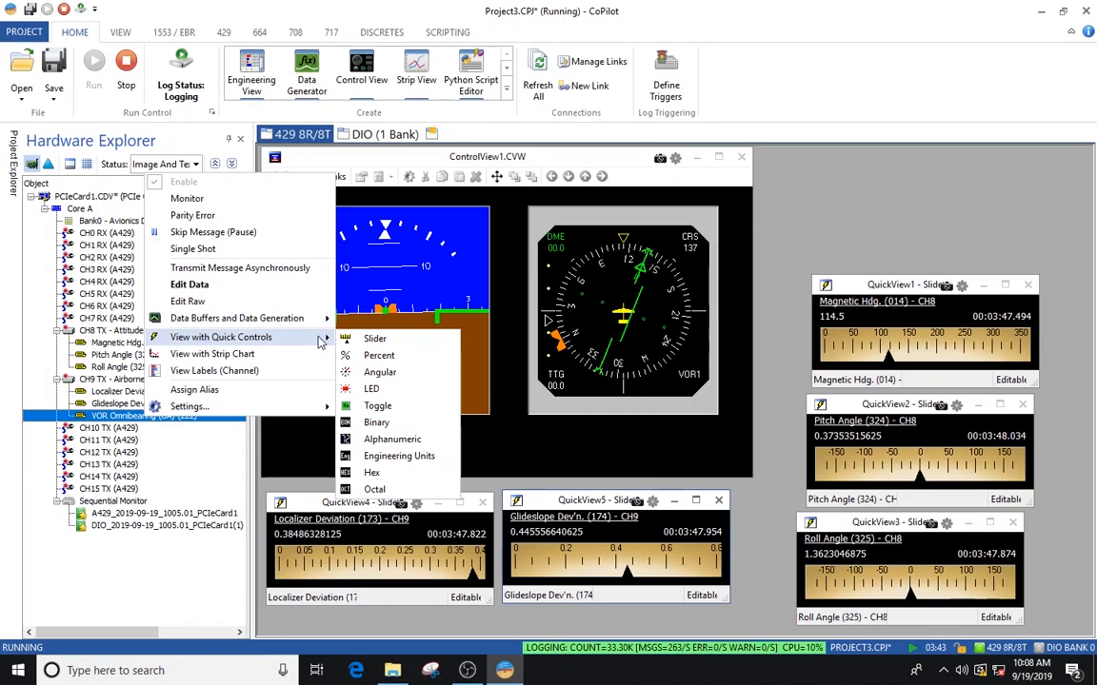
pyautogui.click(368, 340)
pyautogui.moveTo(487, 315); pyautogui.dragTo(881, 170)
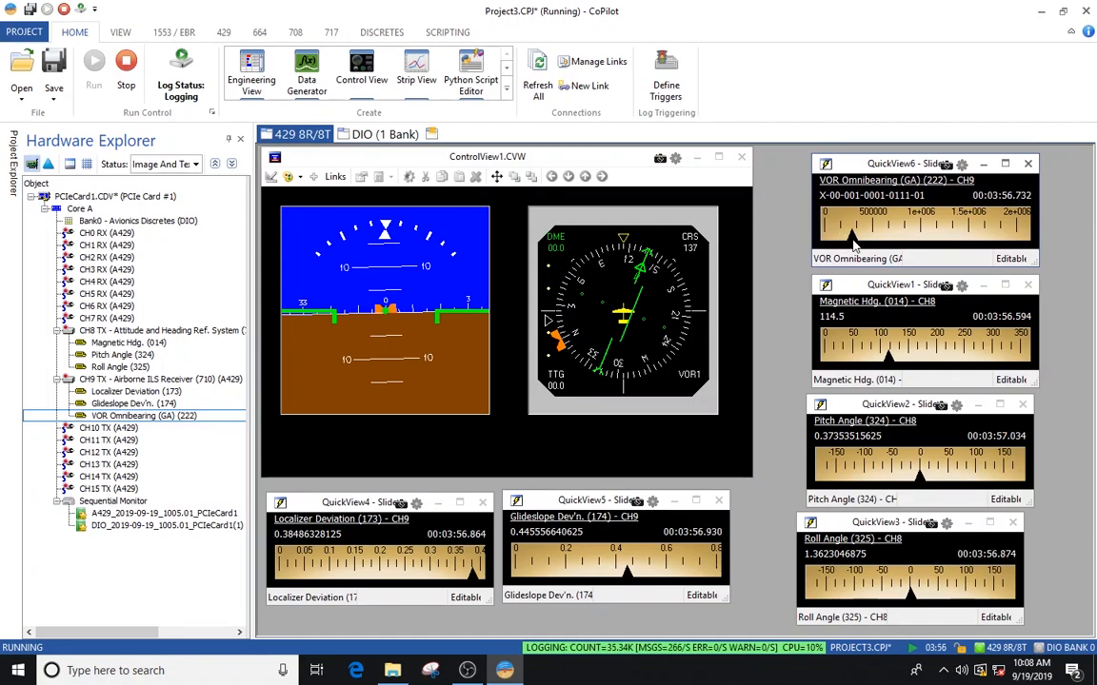
pyautogui.moveTo(854, 246); pyautogui.dragTo(897, 246)
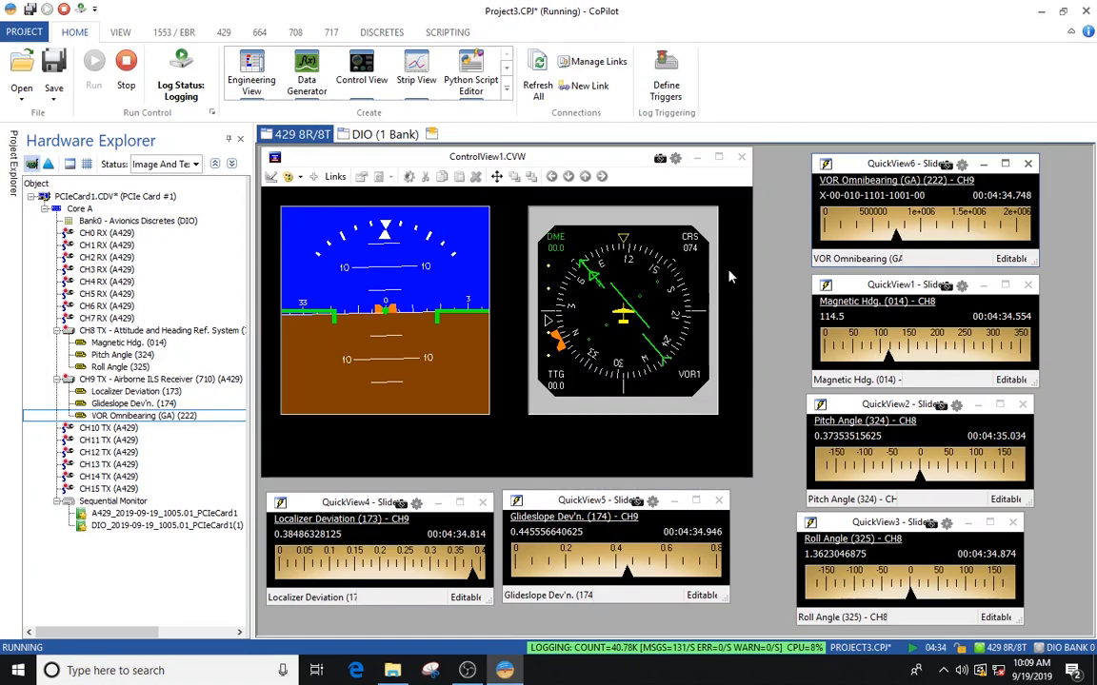
# Step: Stop the run and save the project, declining to save QuickView1 through QuickView6 as files while continuing with the remaining components
pyautogui.click(128, 66)
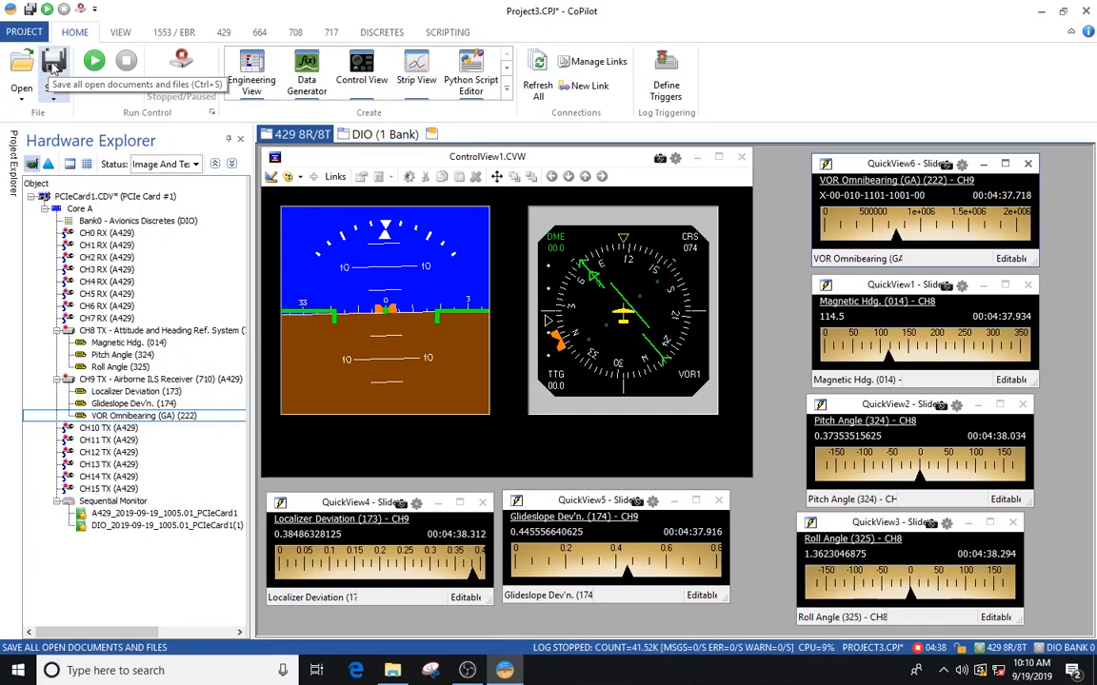
pyautogui.click(54, 68)
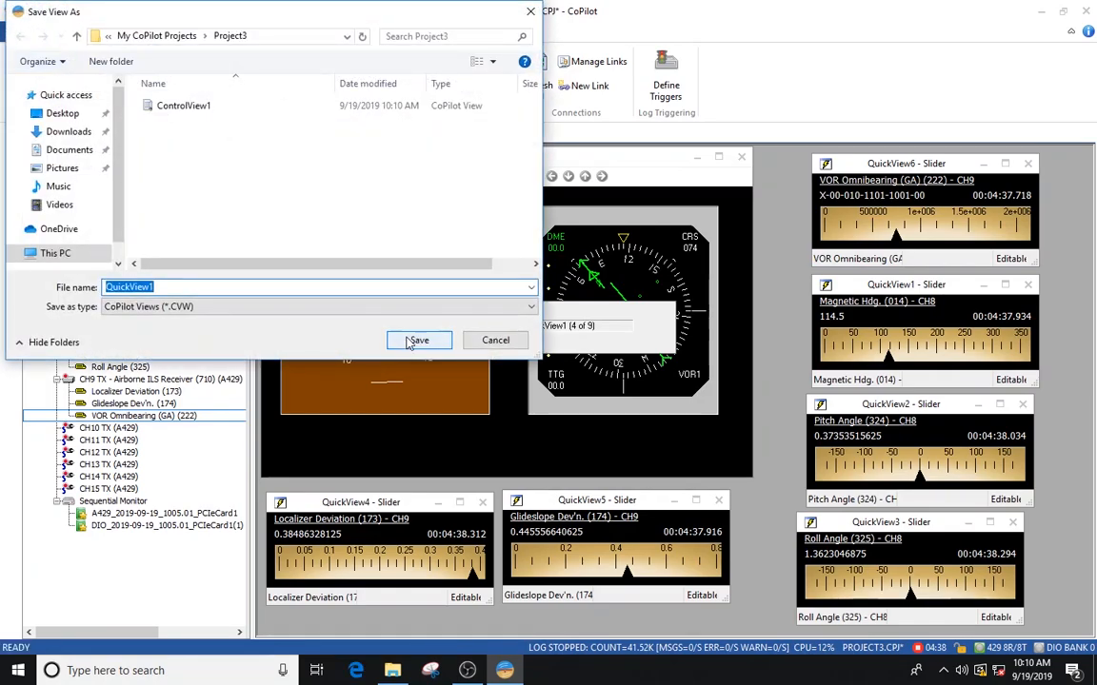
pyautogui.click(495, 341)
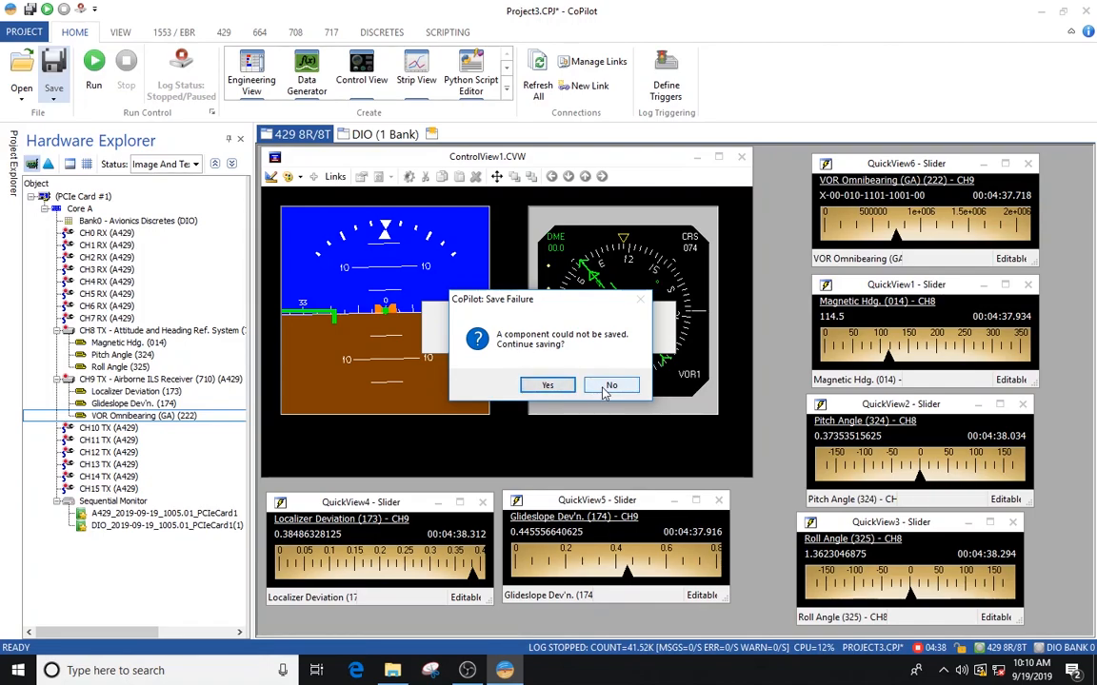
pyautogui.click(551, 385)
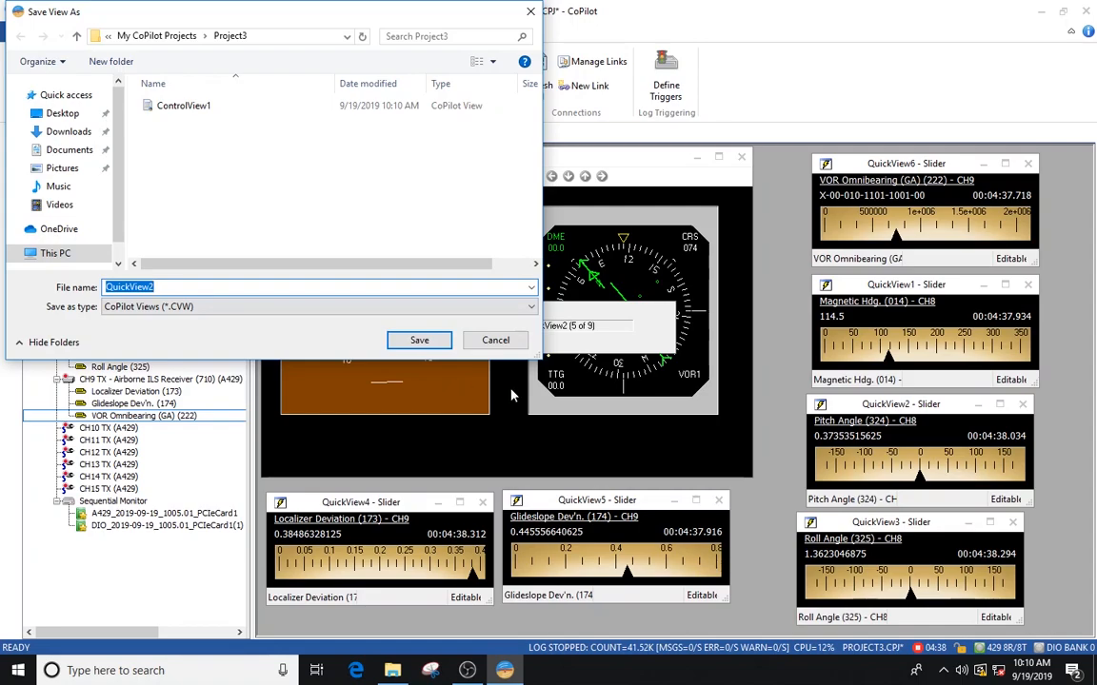
pyautogui.click(496, 341)
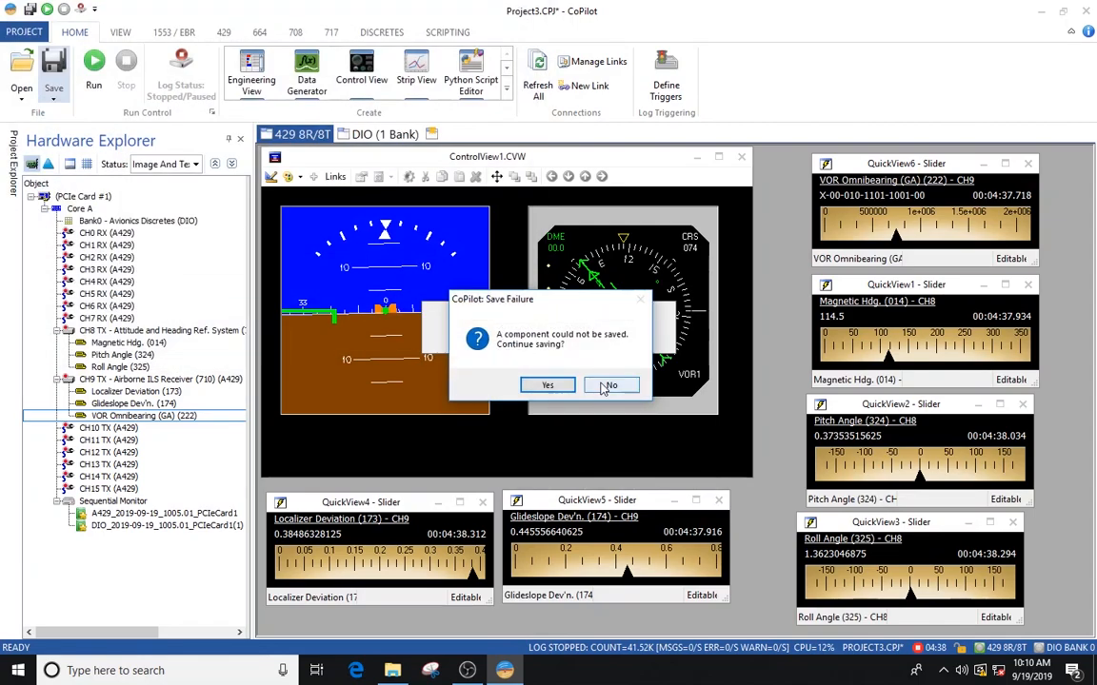
pyautogui.click(550, 386)
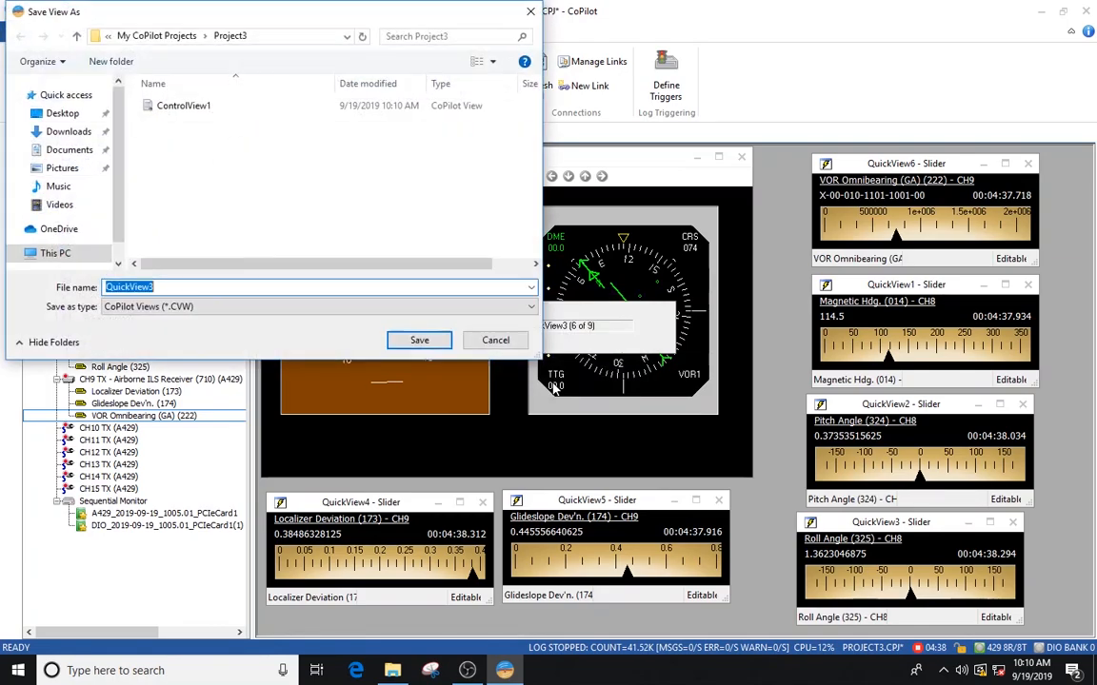
pyautogui.click(510, 344)
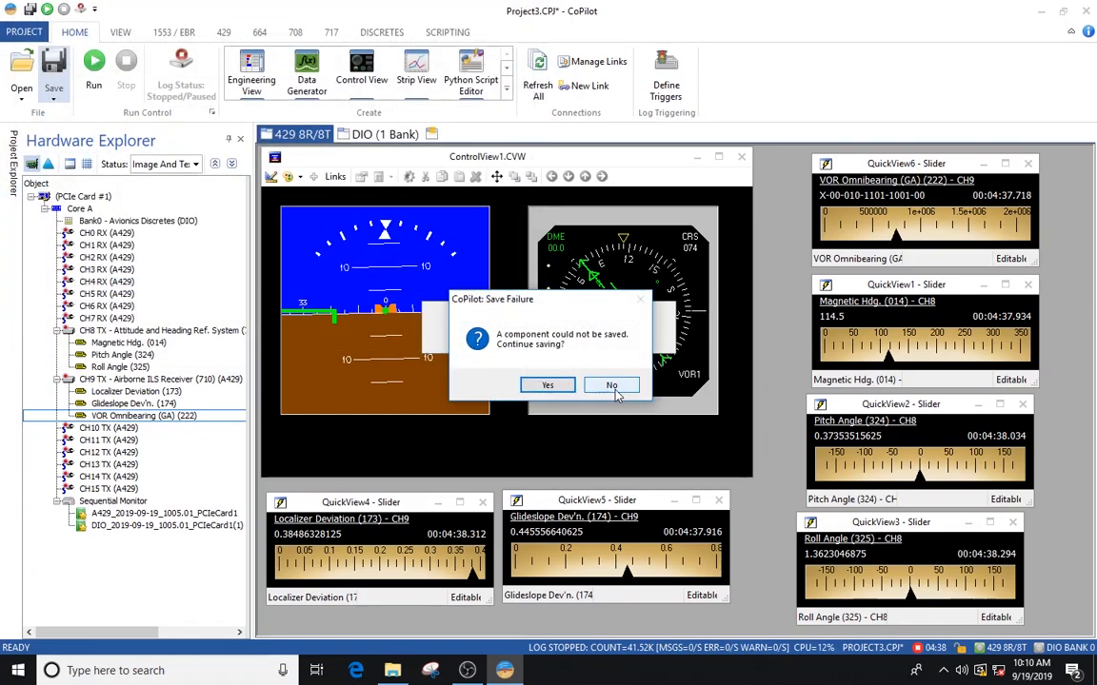
pyautogui.click(557, 387)
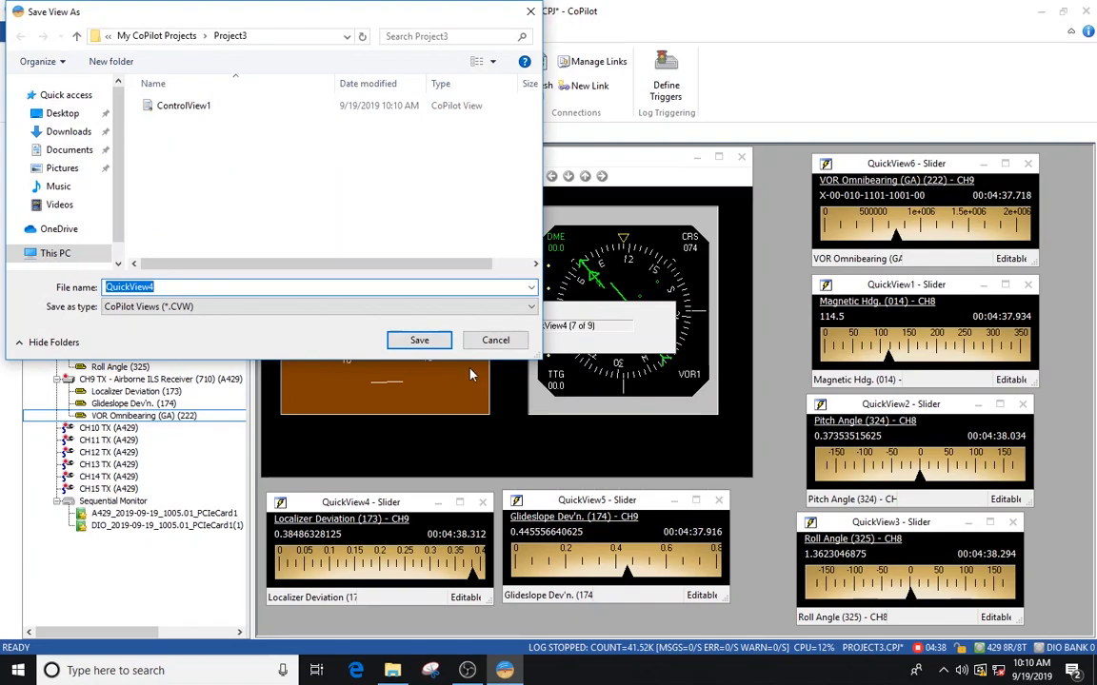
pyautogui.click(520, 341)
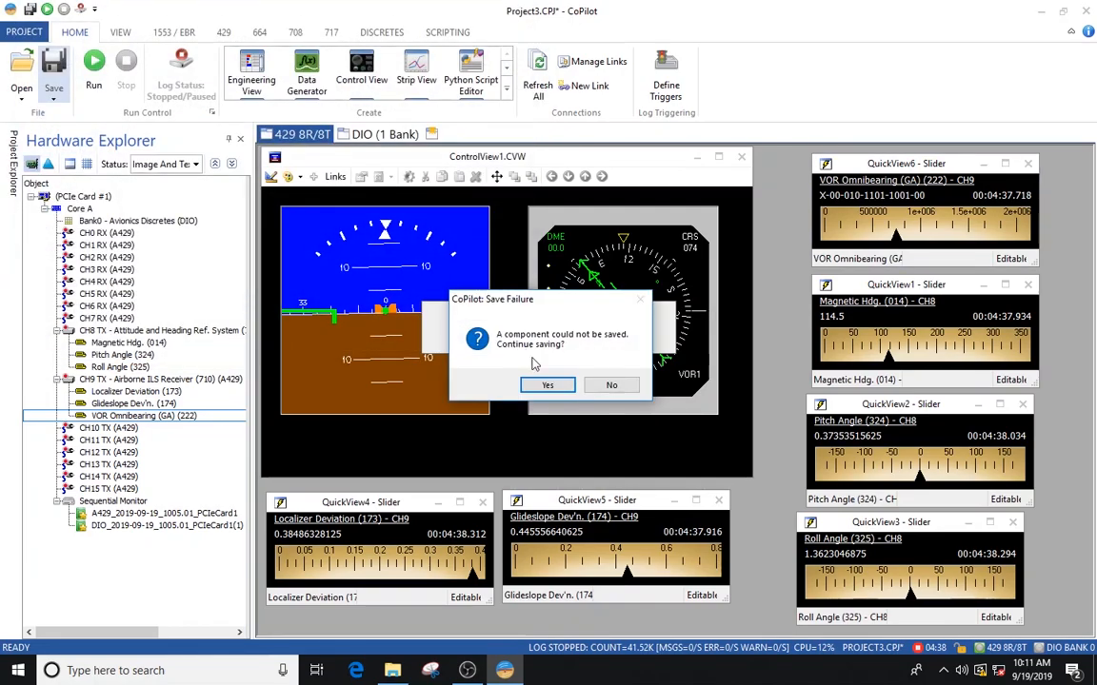
pyautogui.click(612, 386)
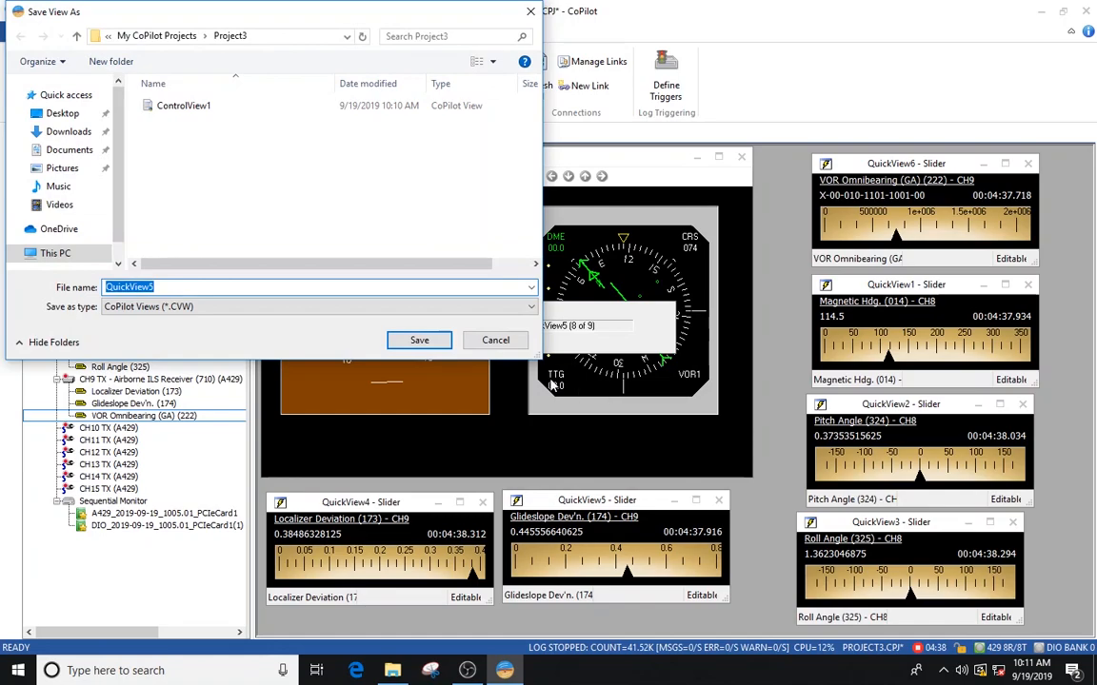
pyautogui.click(495, 341)
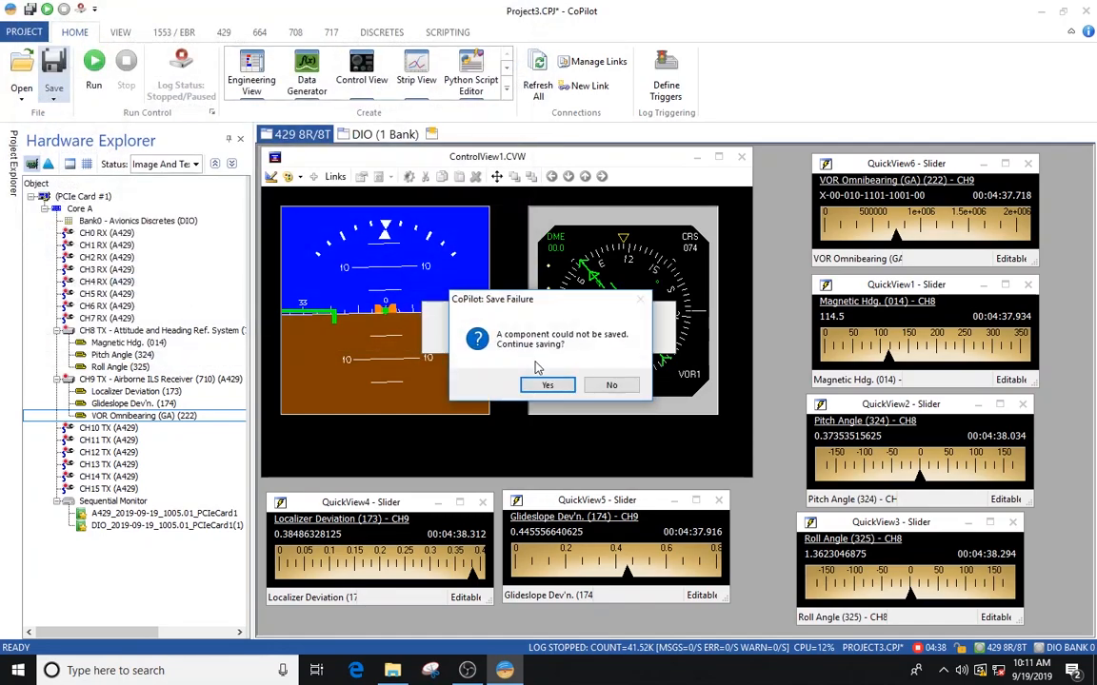
pyautogui.click(606, 384)
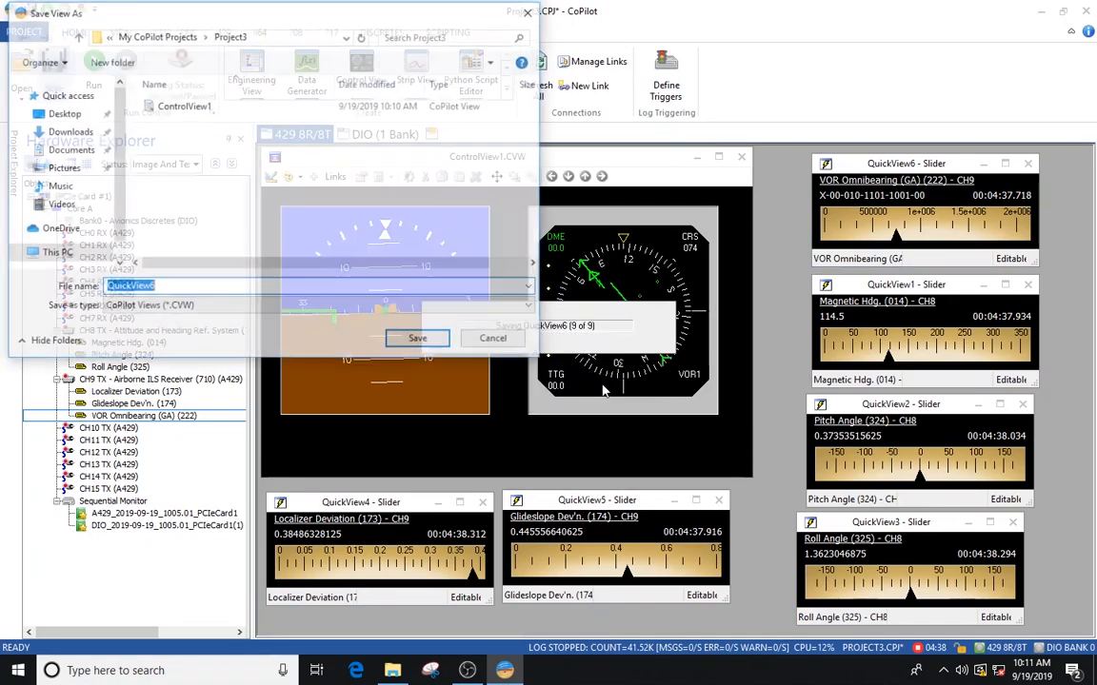
pyautogui.click(495, 341)
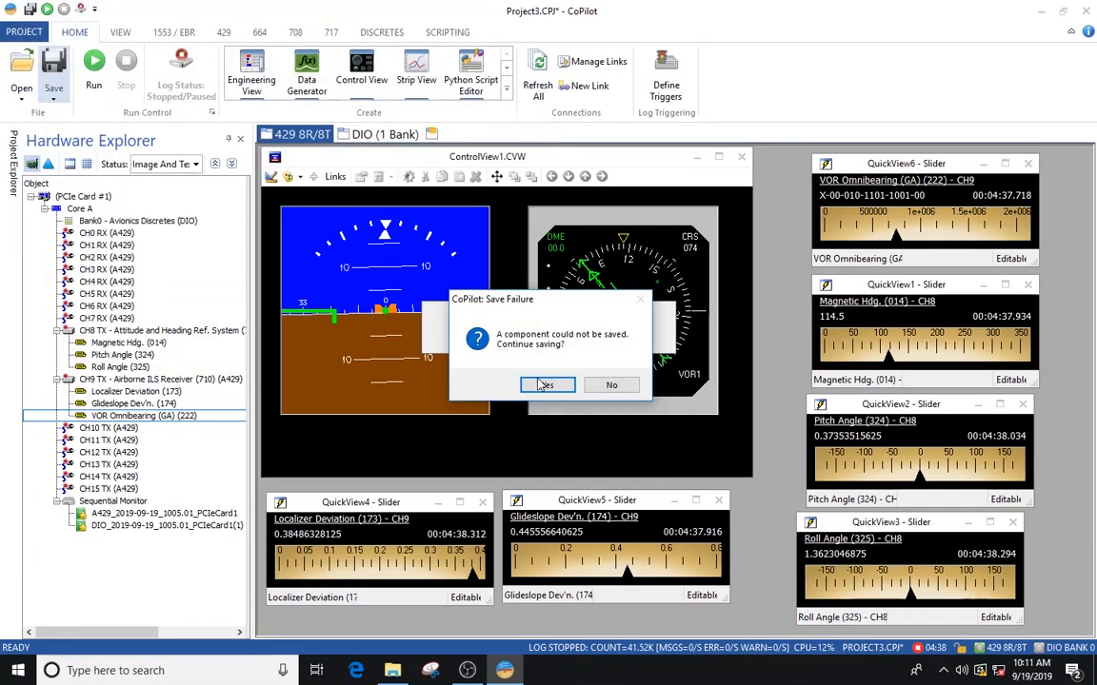
pyautogui.click(606, 384)
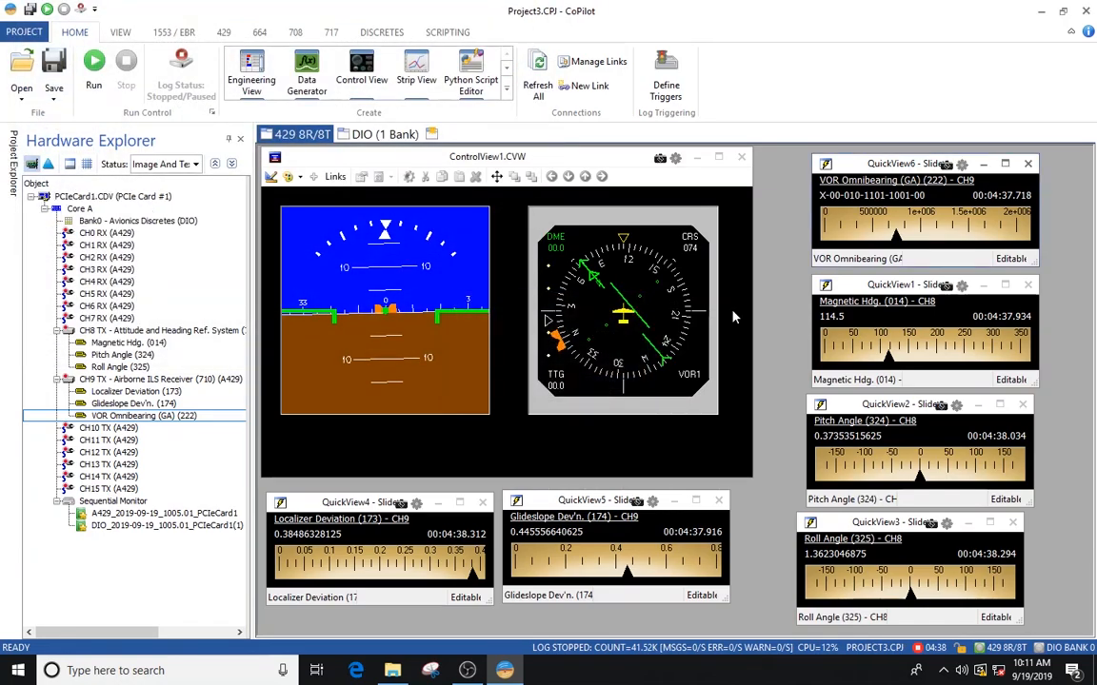
# Step: Remove all six slider quick views, QuickView1 through QuickView6, from the project and save it again
pyautogui.click(1028, 165)
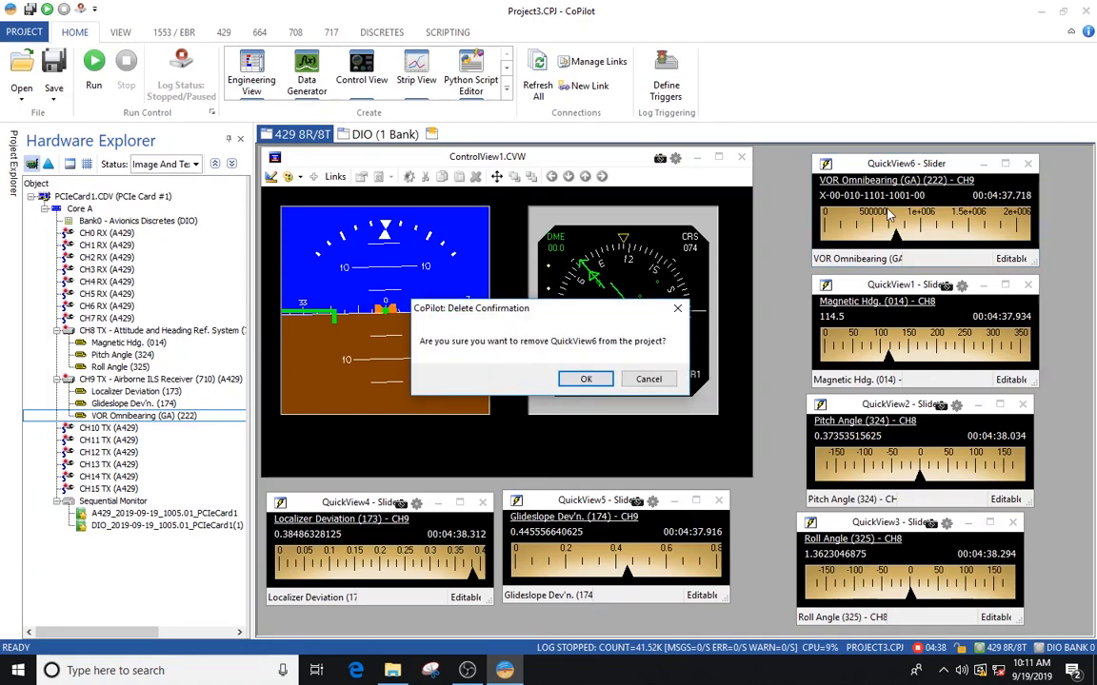
pyautogui.click(586, 380)
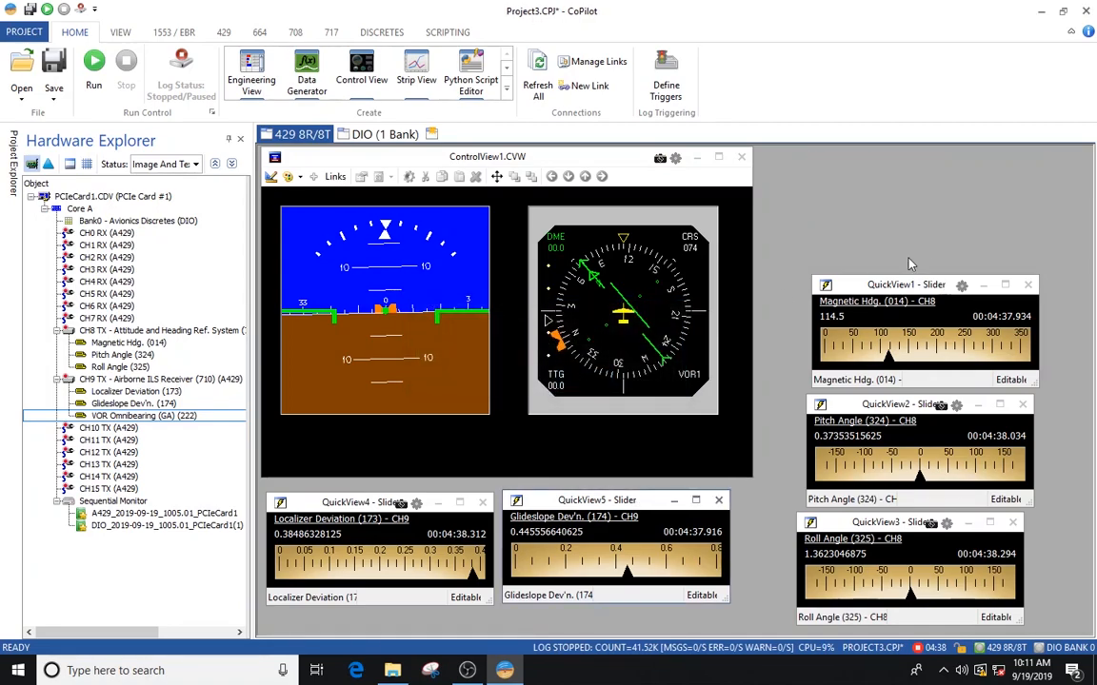
pyautogui.click(1029, 287)
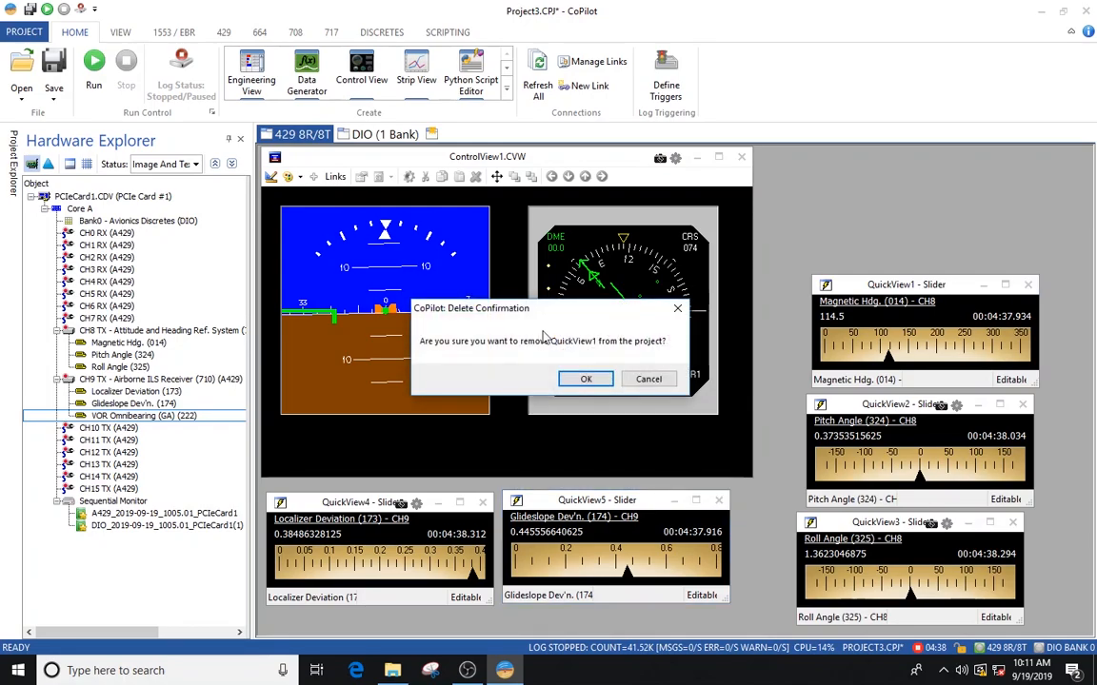
pyautogui.click(588, 380)
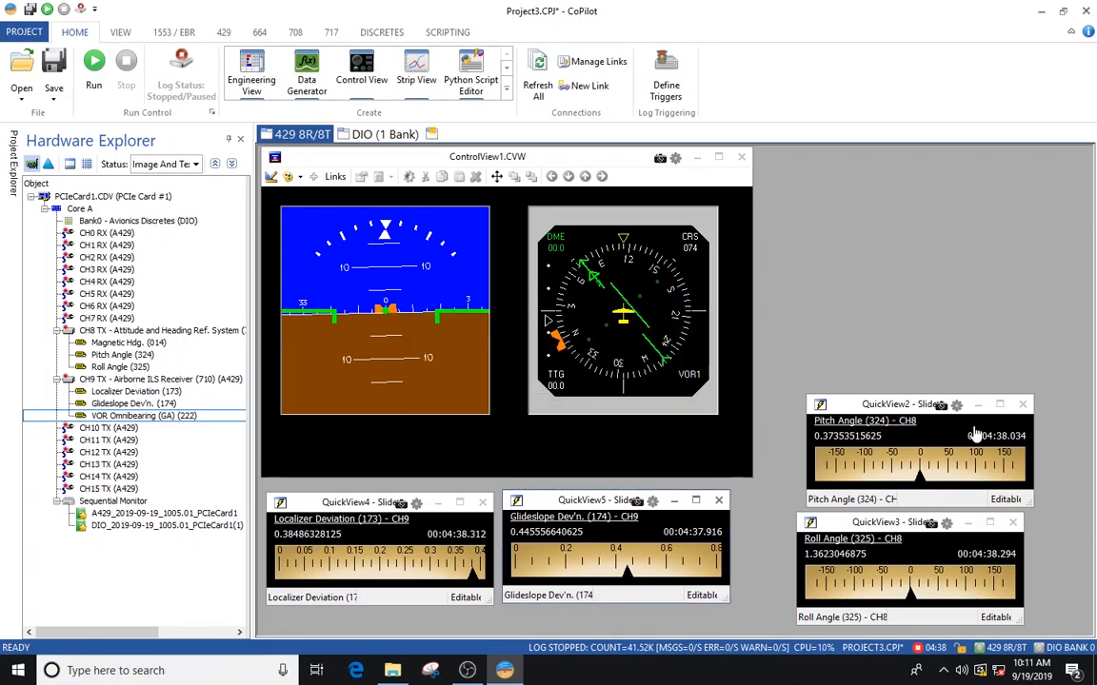
pyautogui.click(1023, 406)
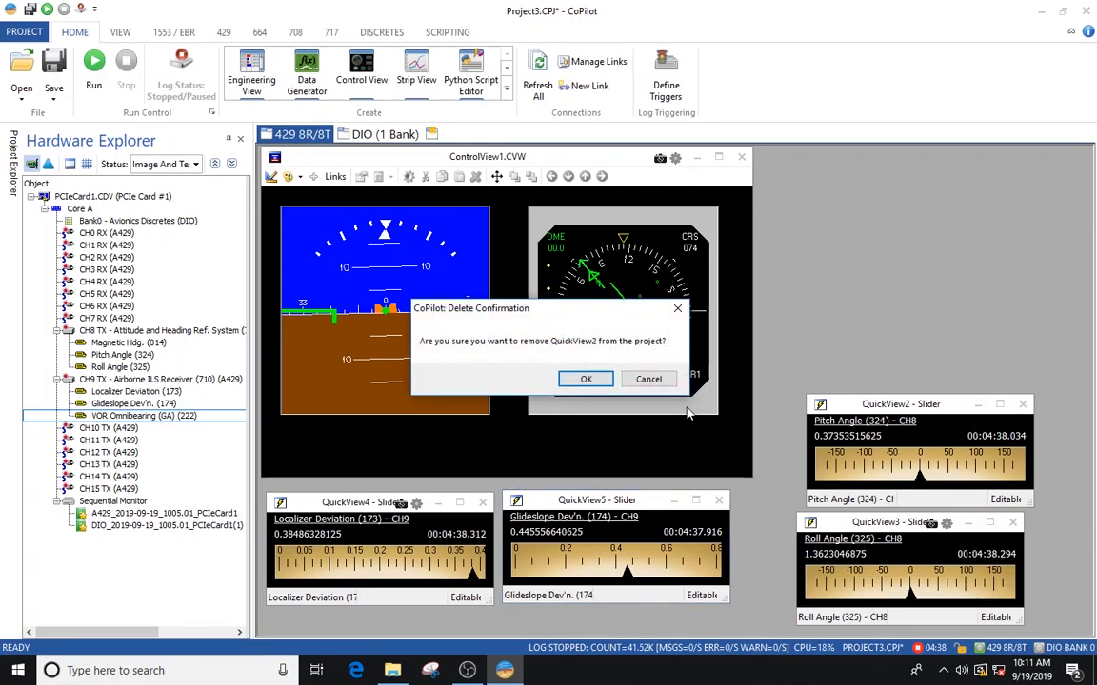
pyautogui.click(578, 381)
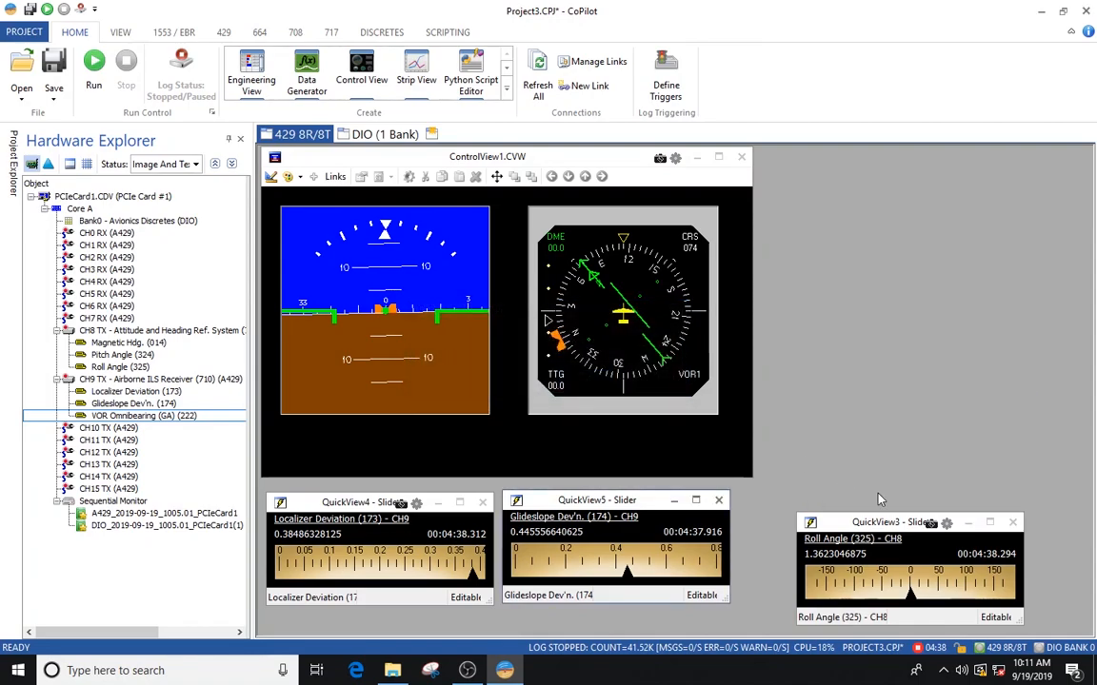
pyautogui.click(1012, 523)
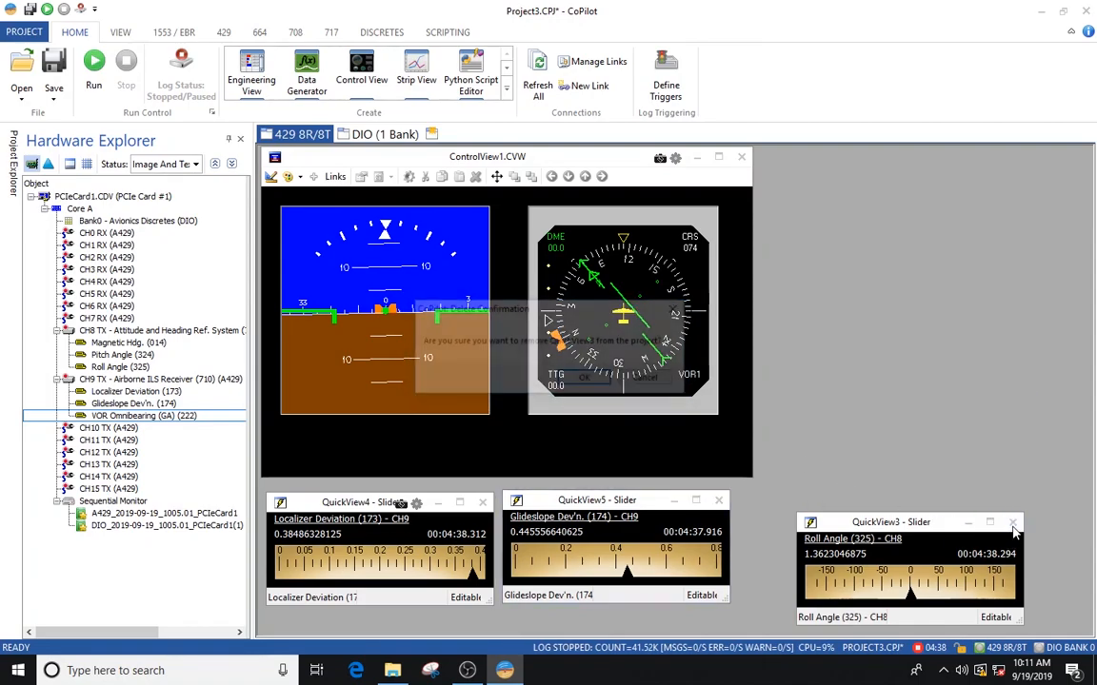
pyautogui.click(587, 379)
pyautogui.click(719, 499)
pyautogui.click(581, 379)
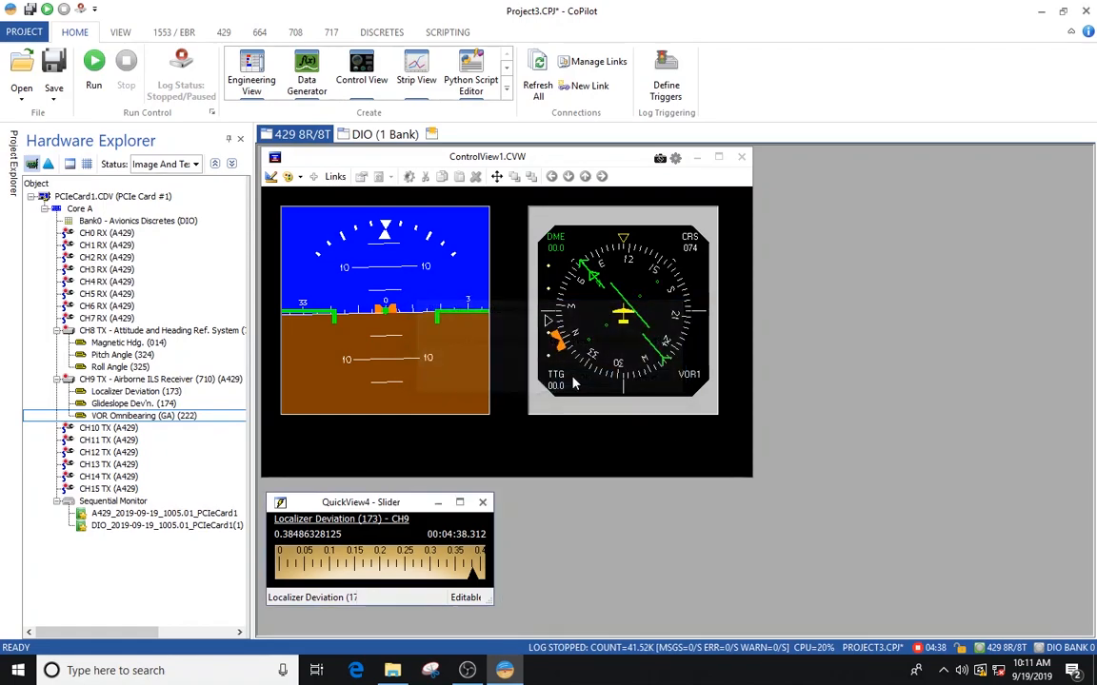
pyautogui.click(483, 503)
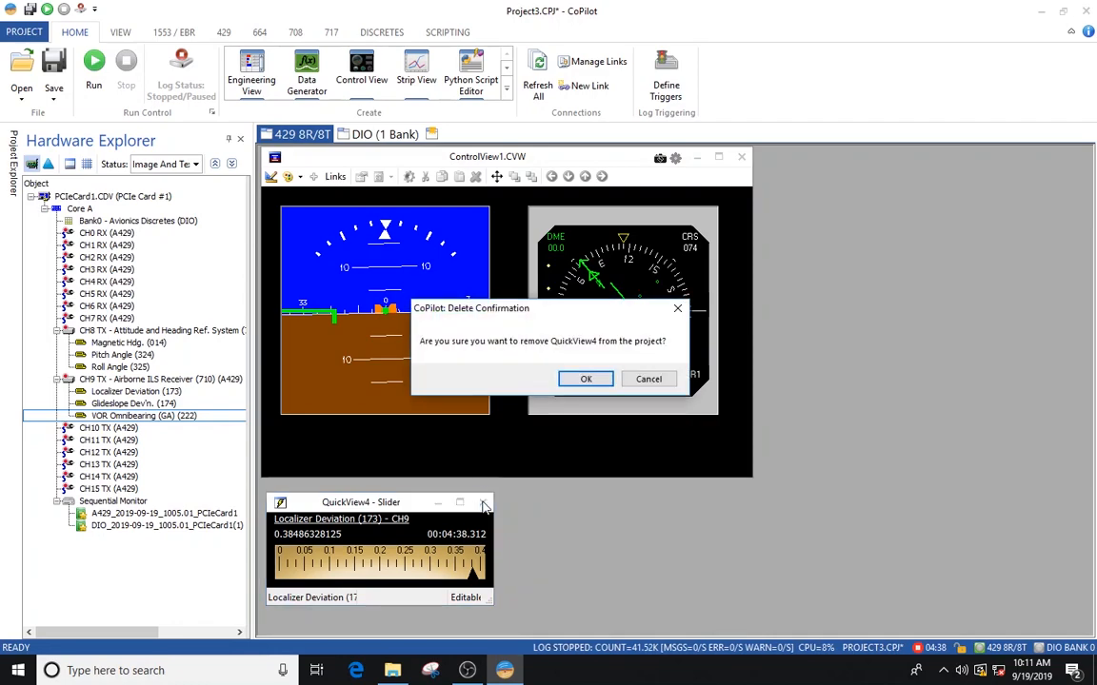
pyautogui.click(588, 379)
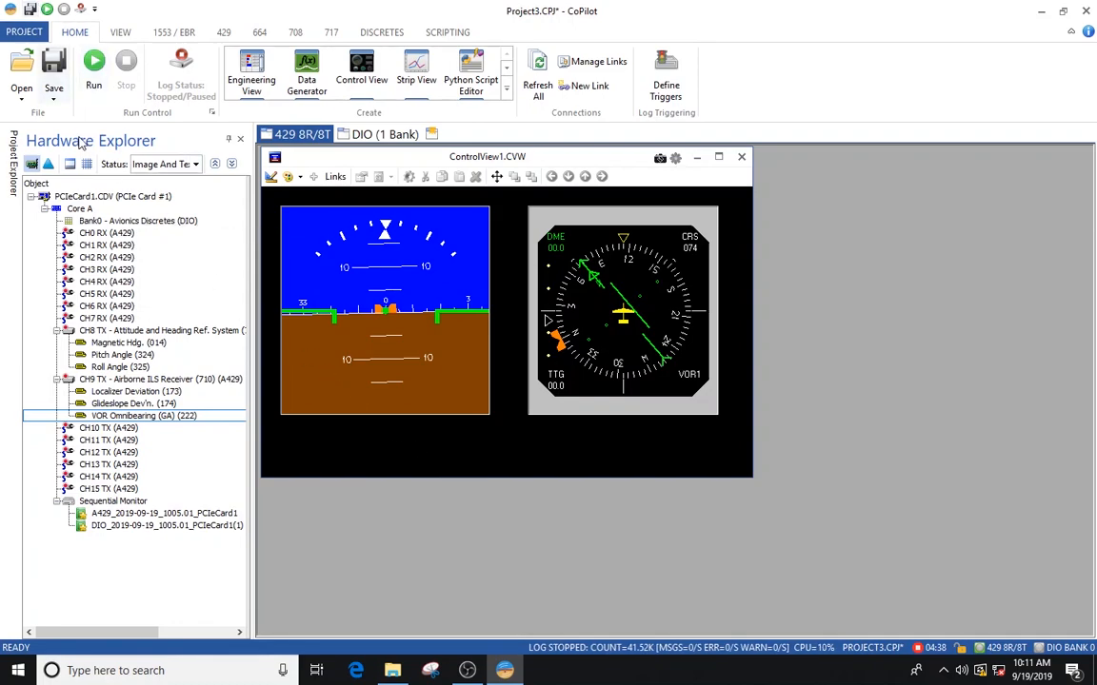
pyautogui.click(55, 69)
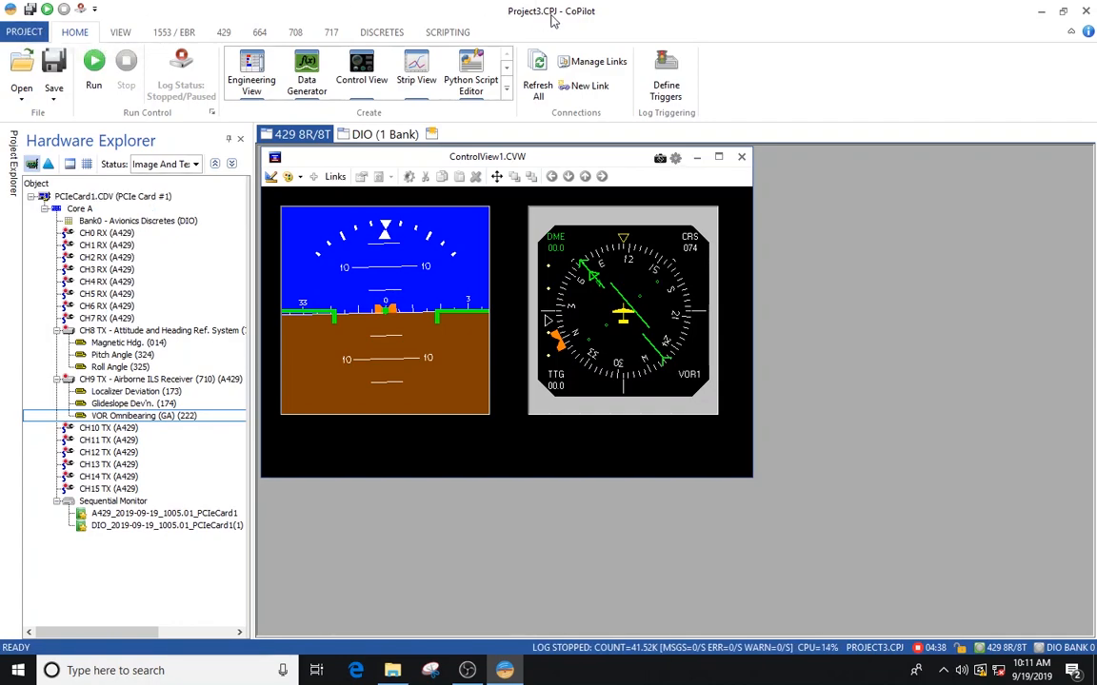
# Step: Exit the finished project's session and create a new Search Hardware project containing all detected hardware
pyautogui.click(24, 31)
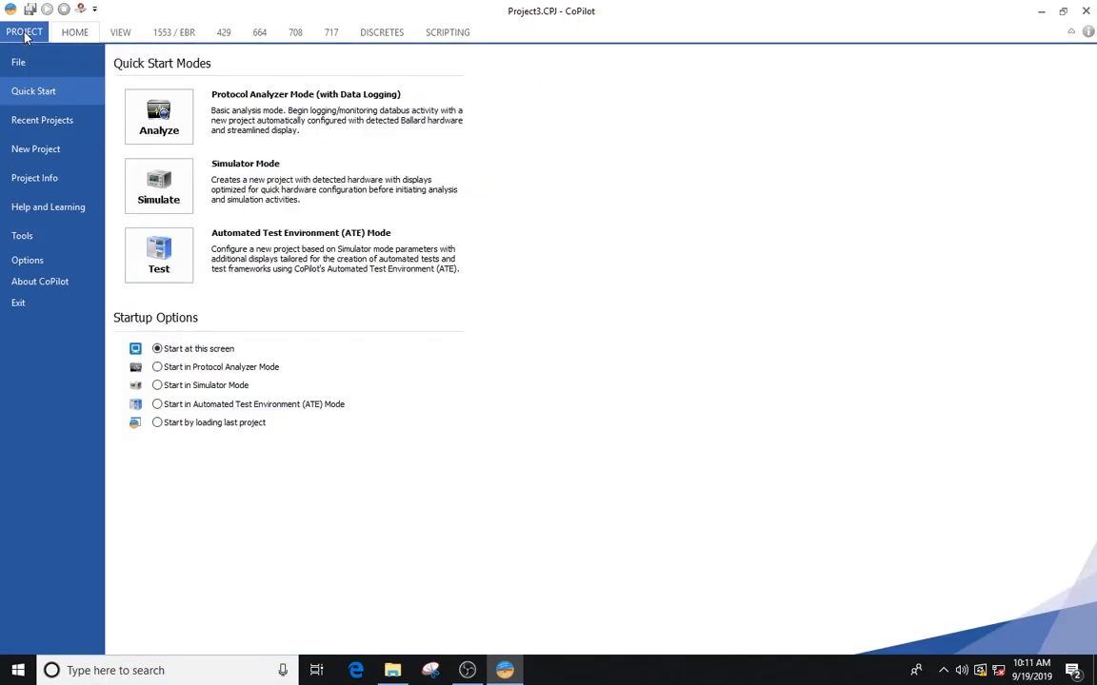
pyautogui.click(19, 303)
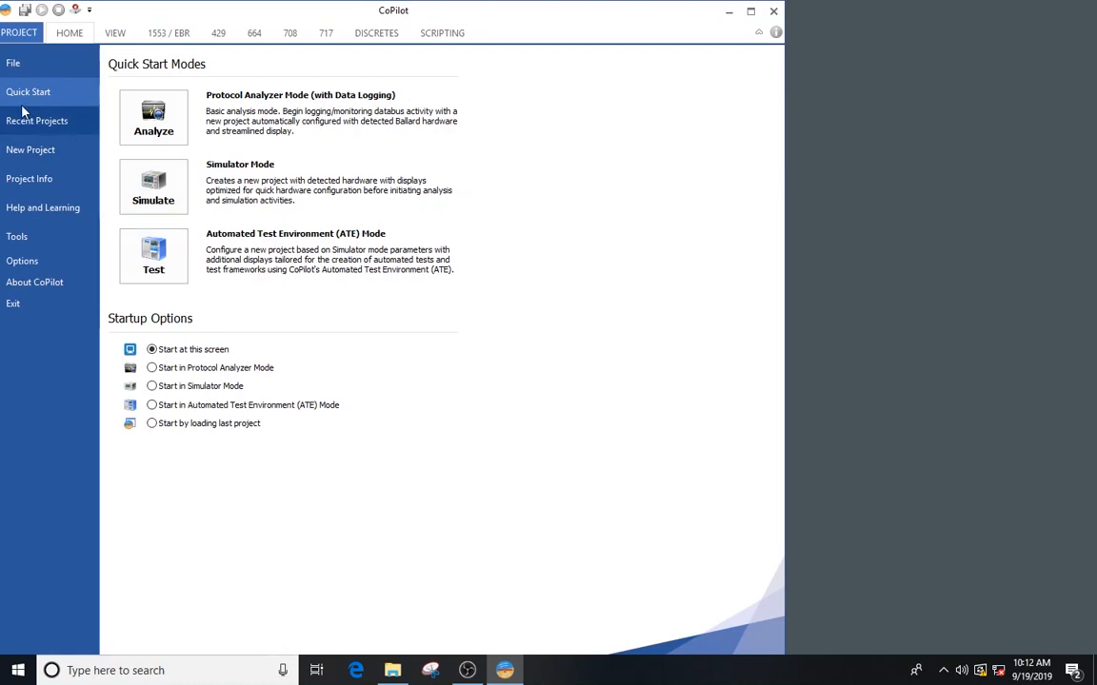
pyautogui.click(30, 154)
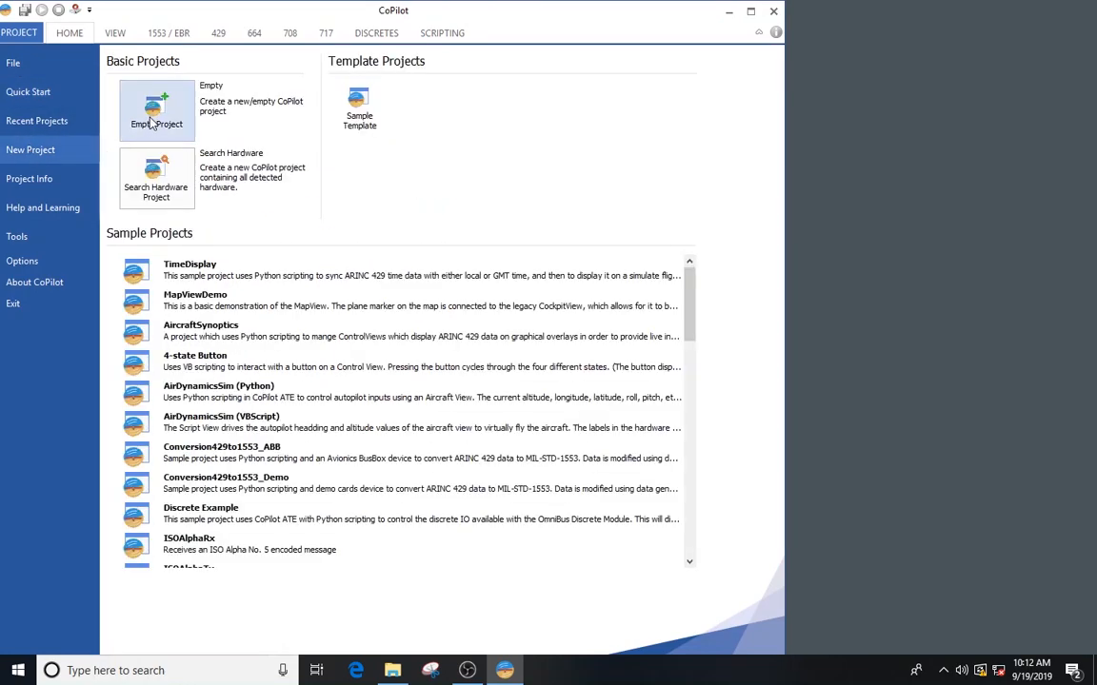
pyautogui.click(159, 181)
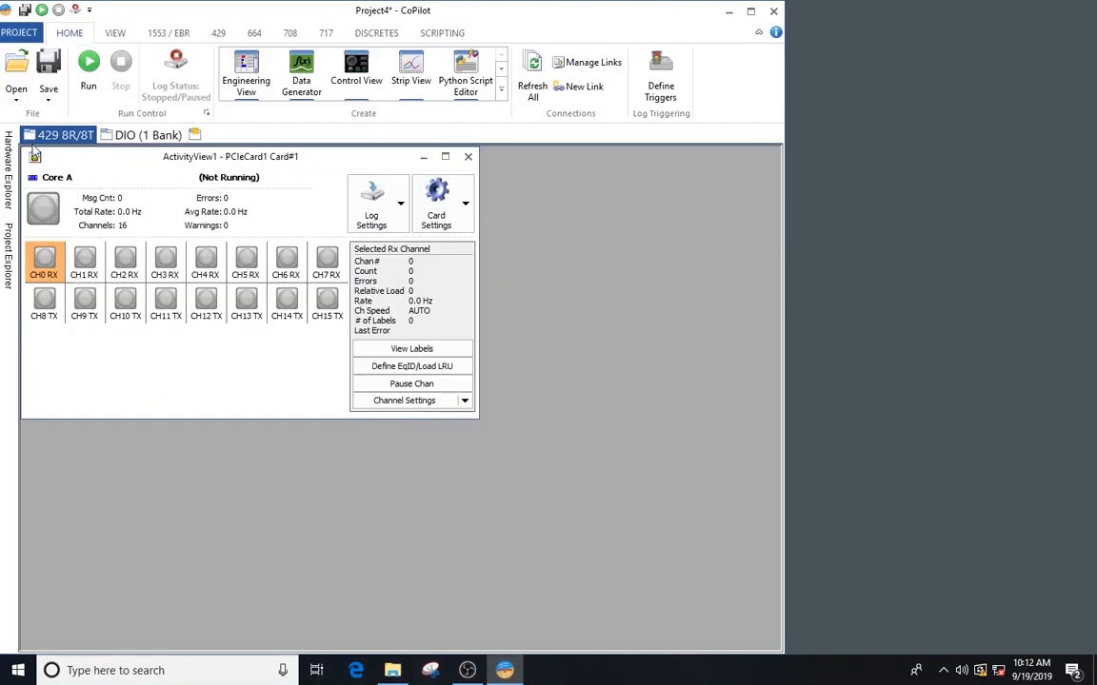
# Step: Add an ARINC 429 demo card to the new project's hardware
pyautogui.moveTo(10, 138)
pyautogui.click(218, 34)
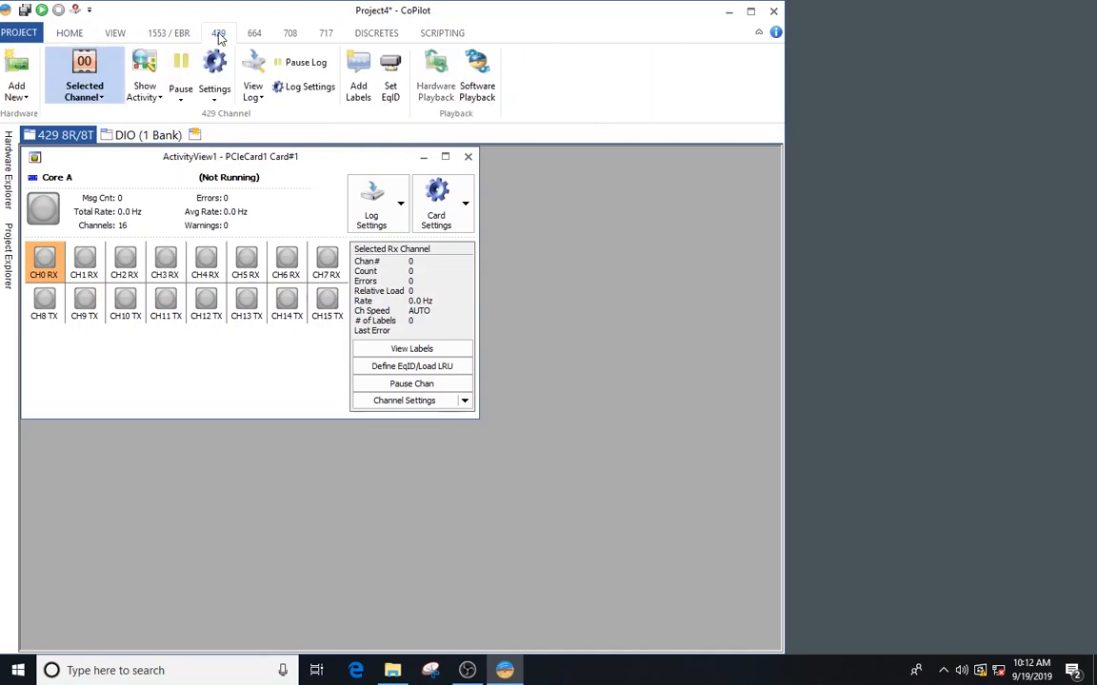
pyautogui.click(28, 102)
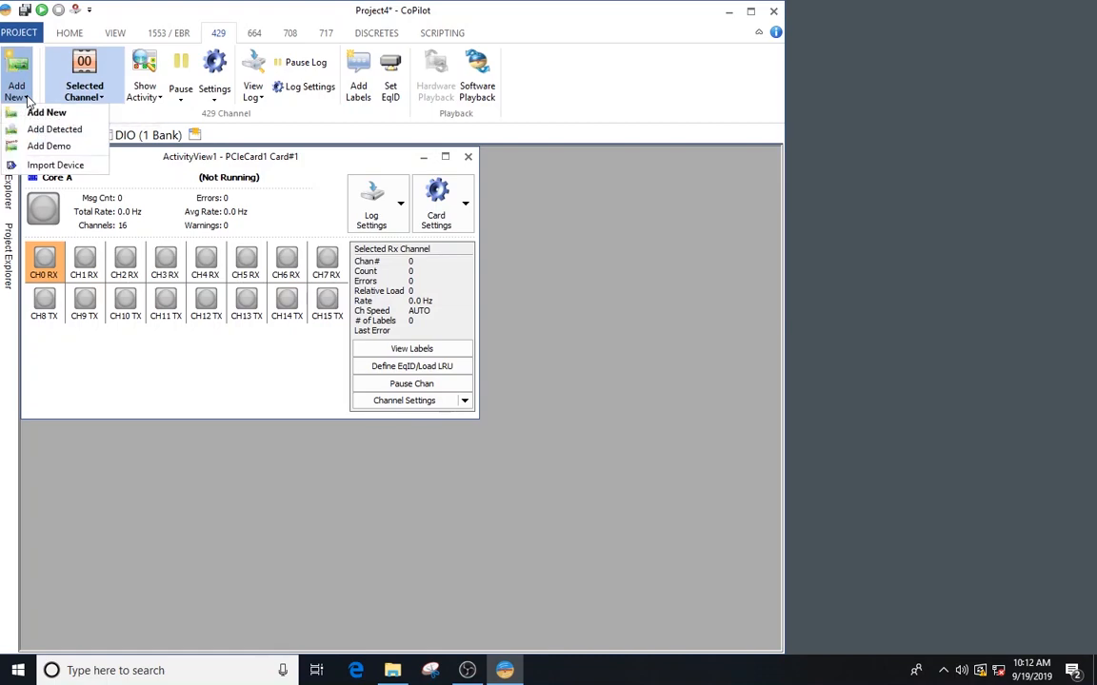
pyautogui.click(48, 146)
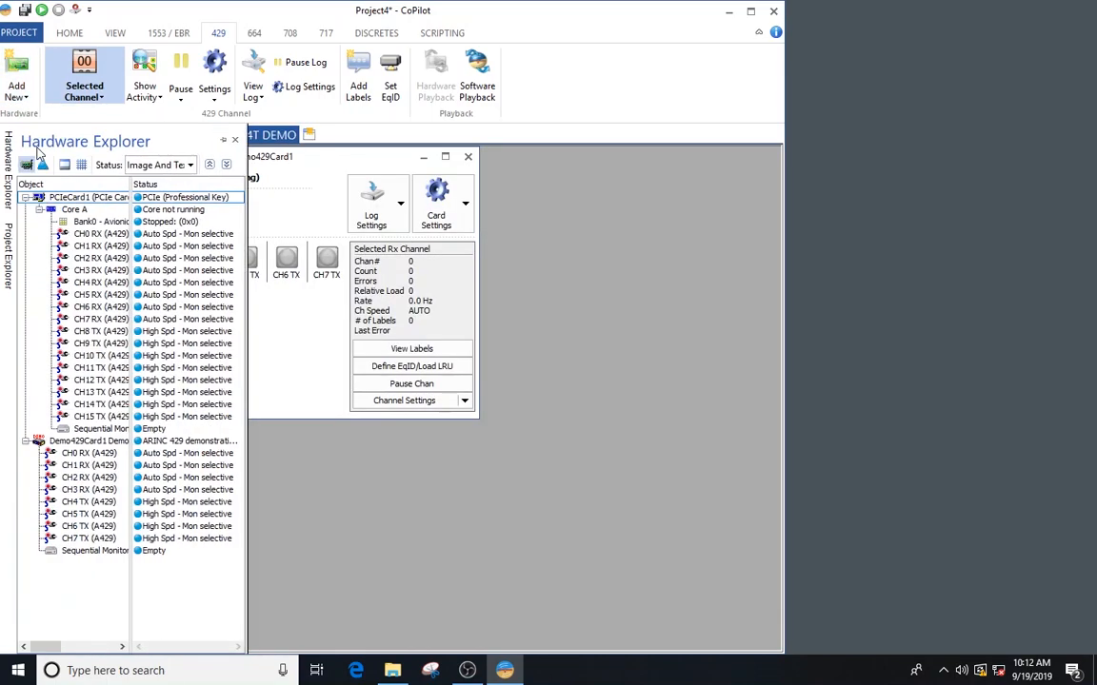